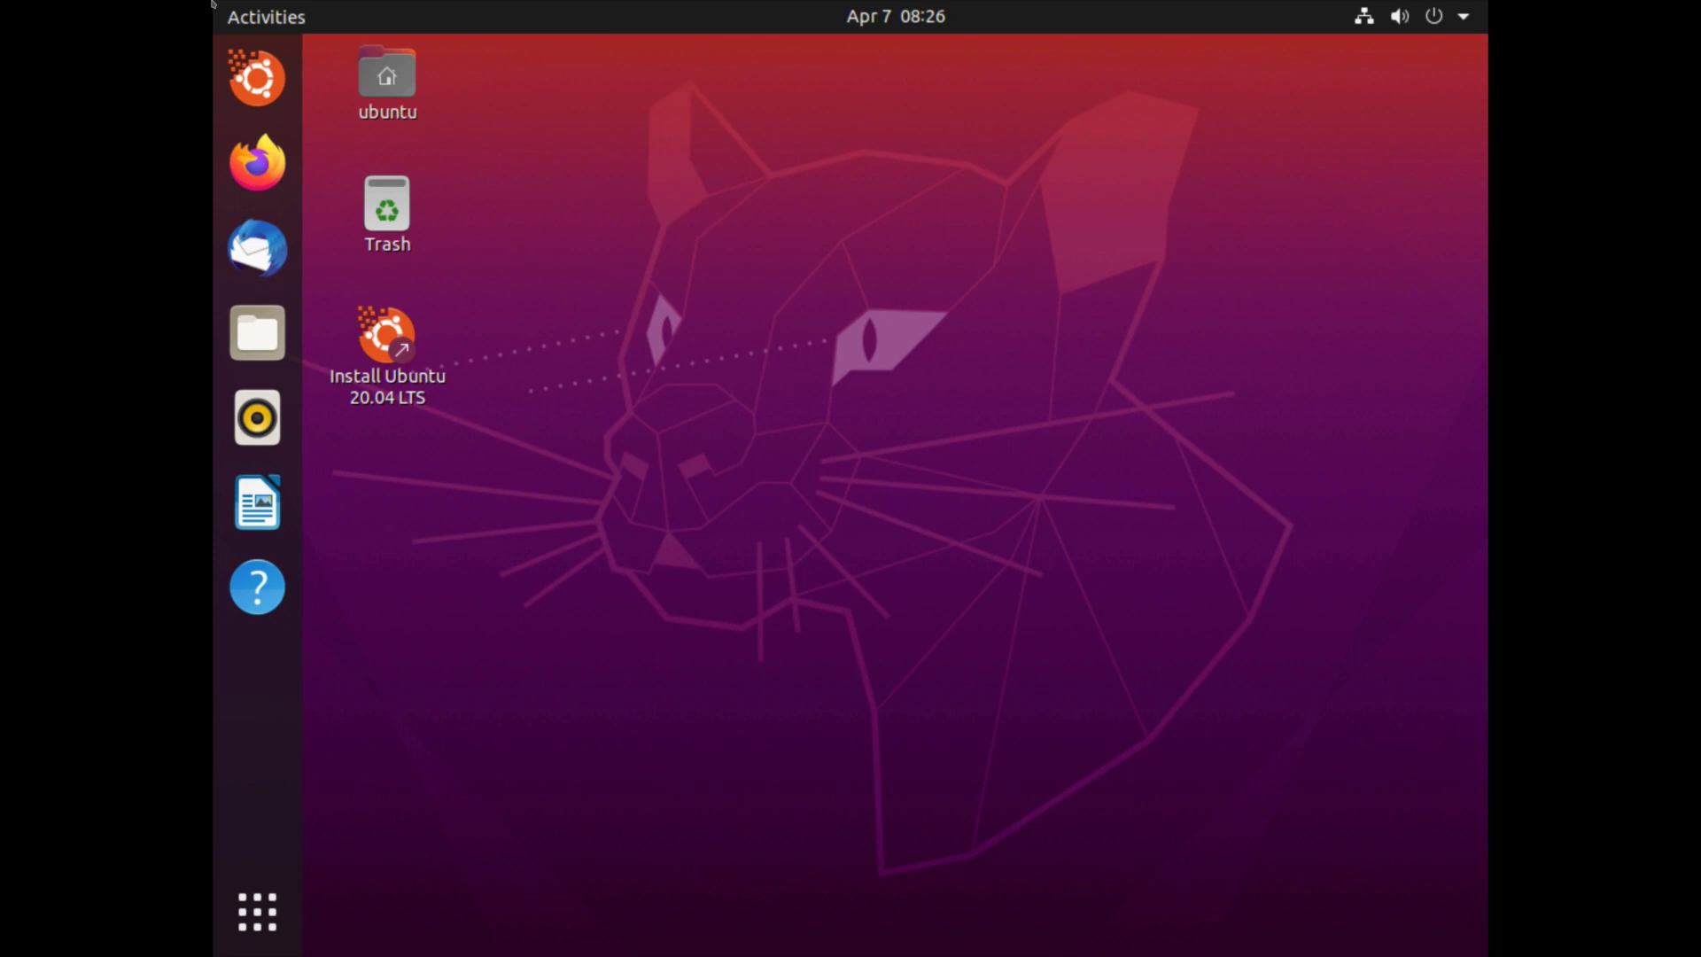
Switch the display to 3840 × 2160 (16:9) via Display Settings, keep the change, and close Settings.
right_click(829, 289)
click(808, 590)
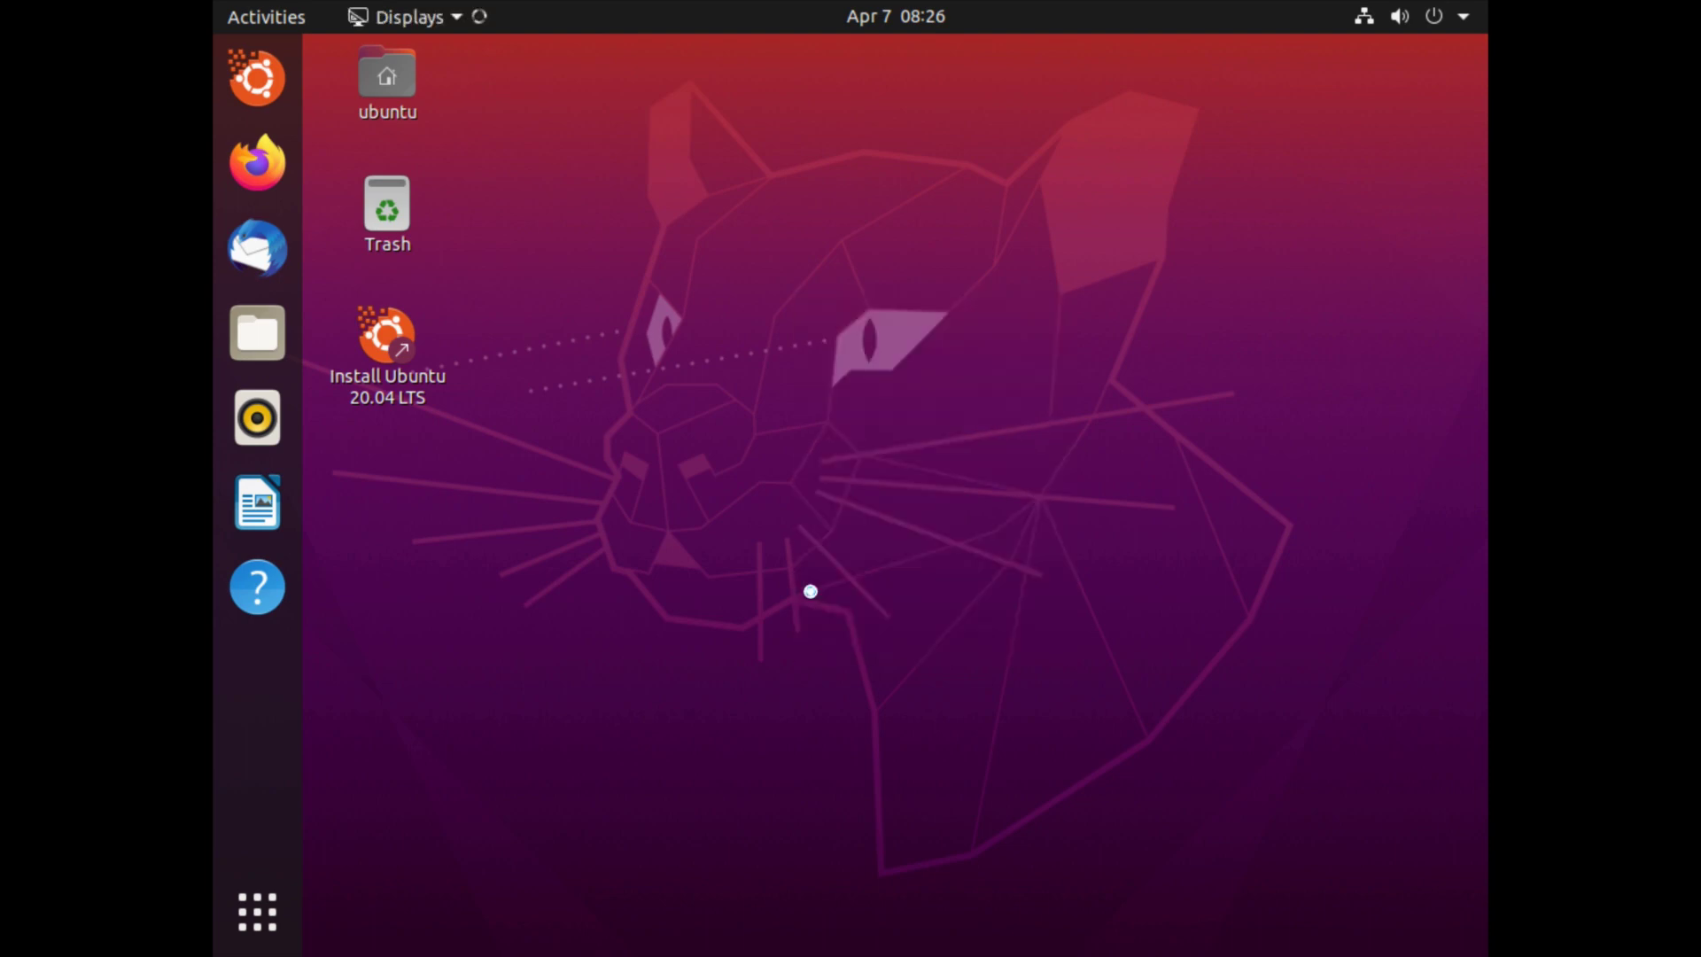
click(1237, 284)
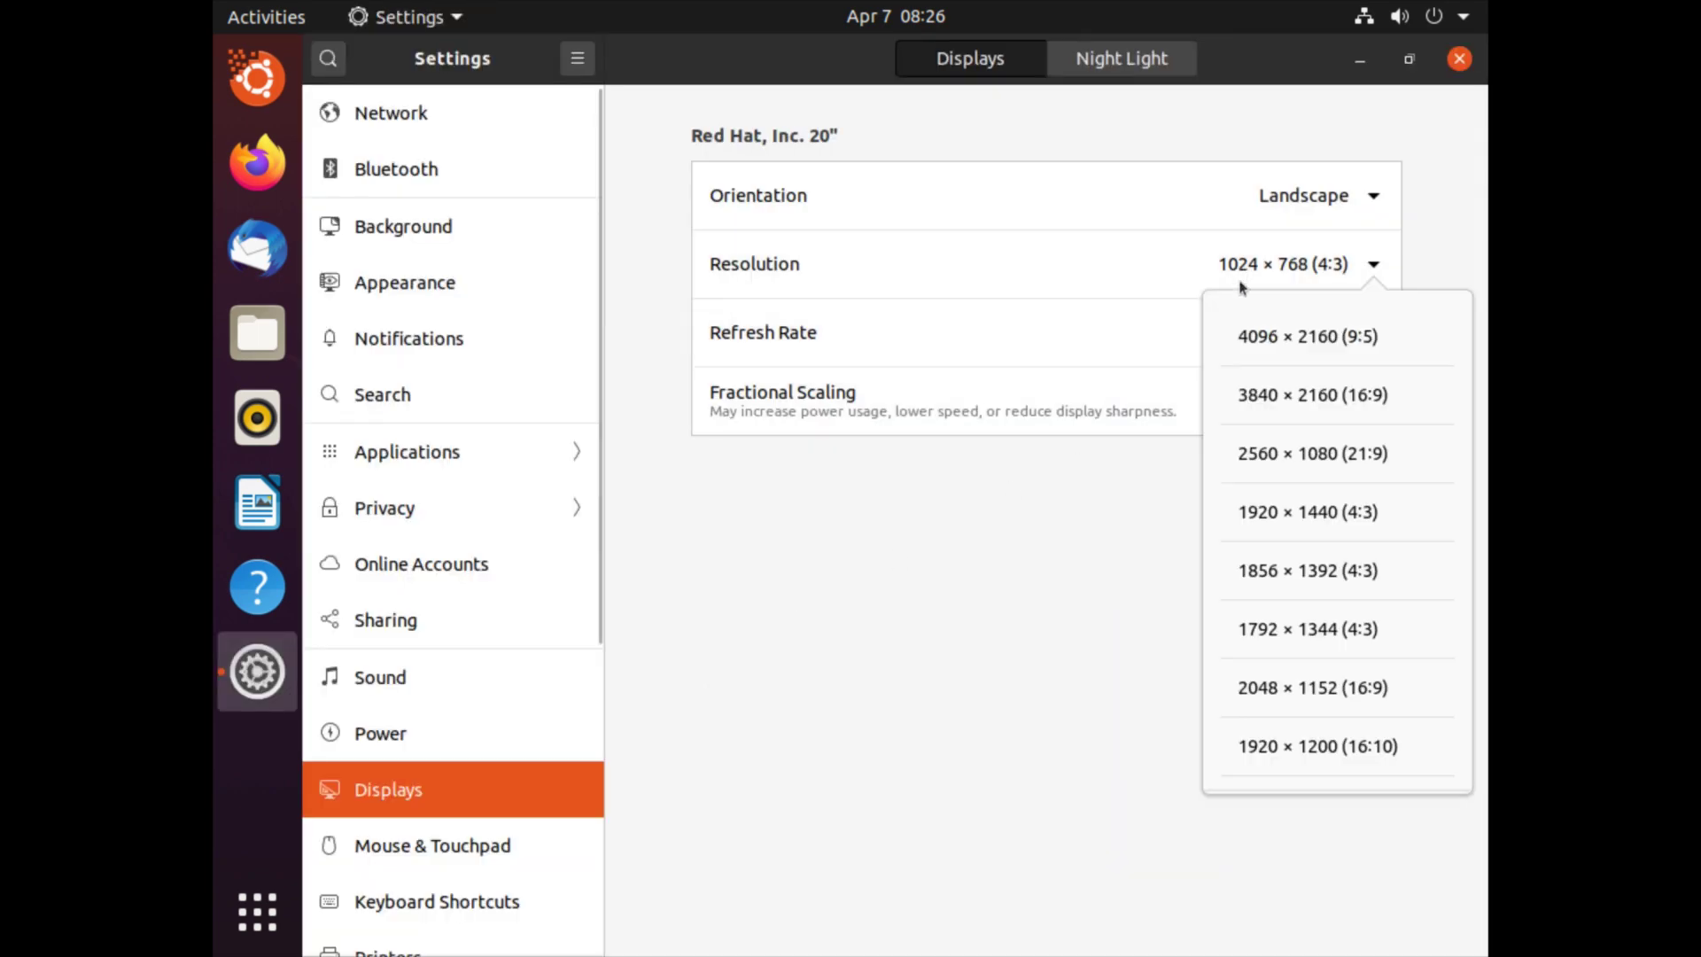
click(1250, 391)
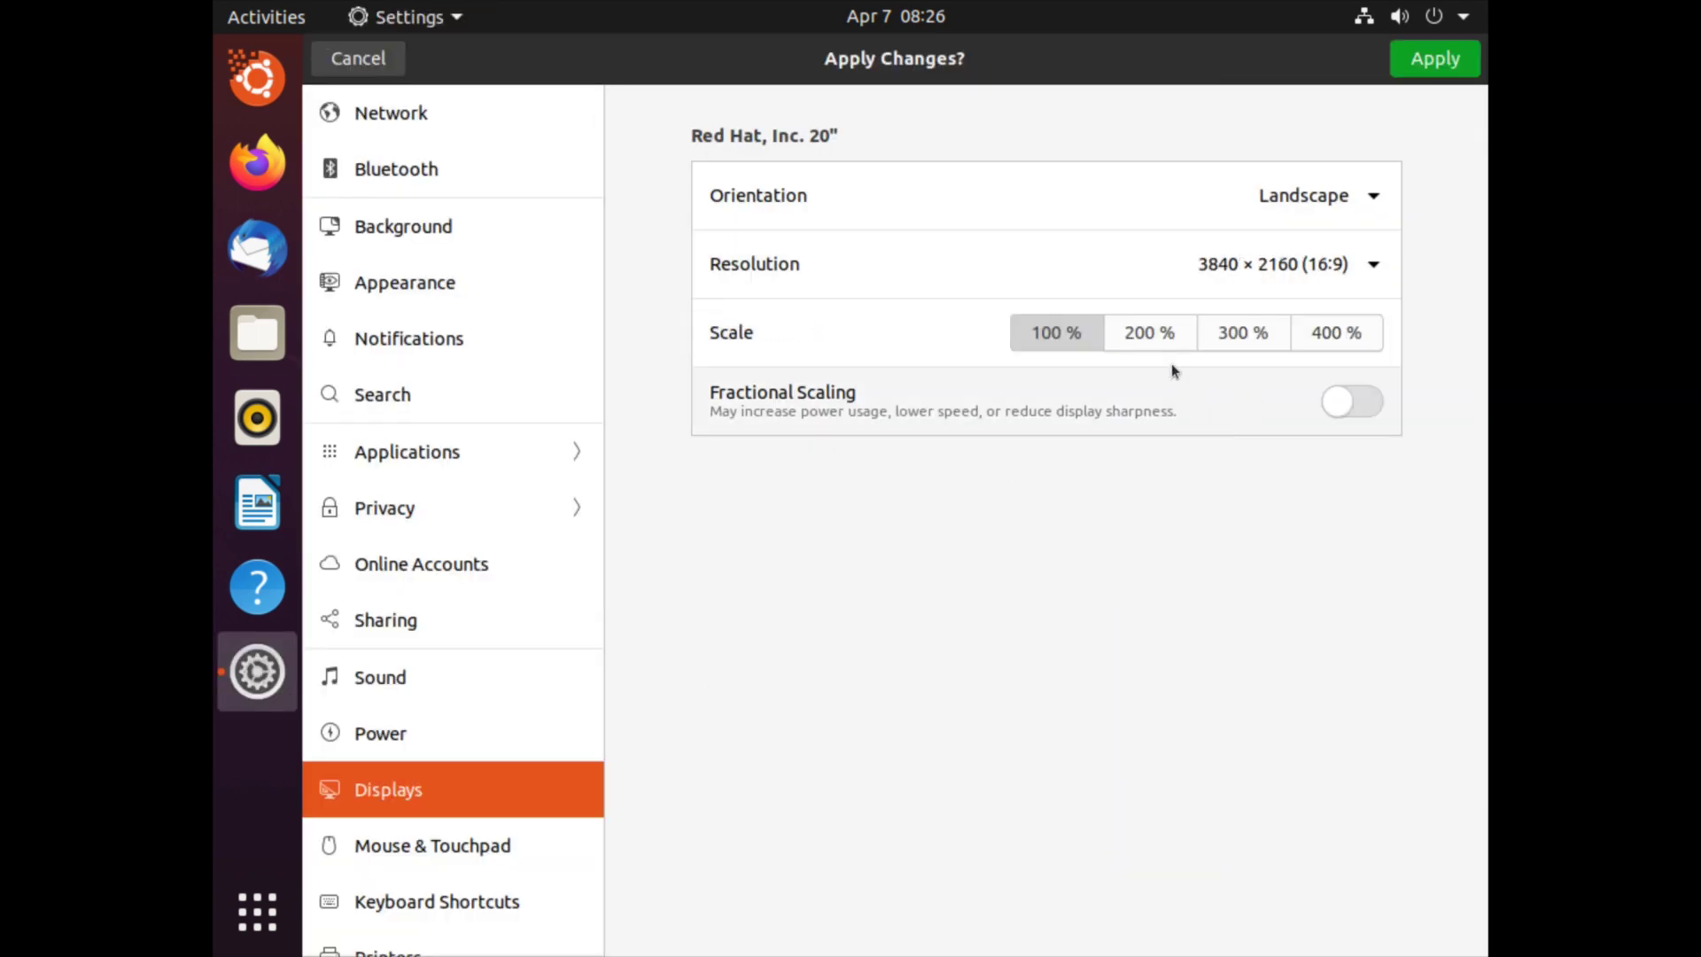
click(1422, 67)
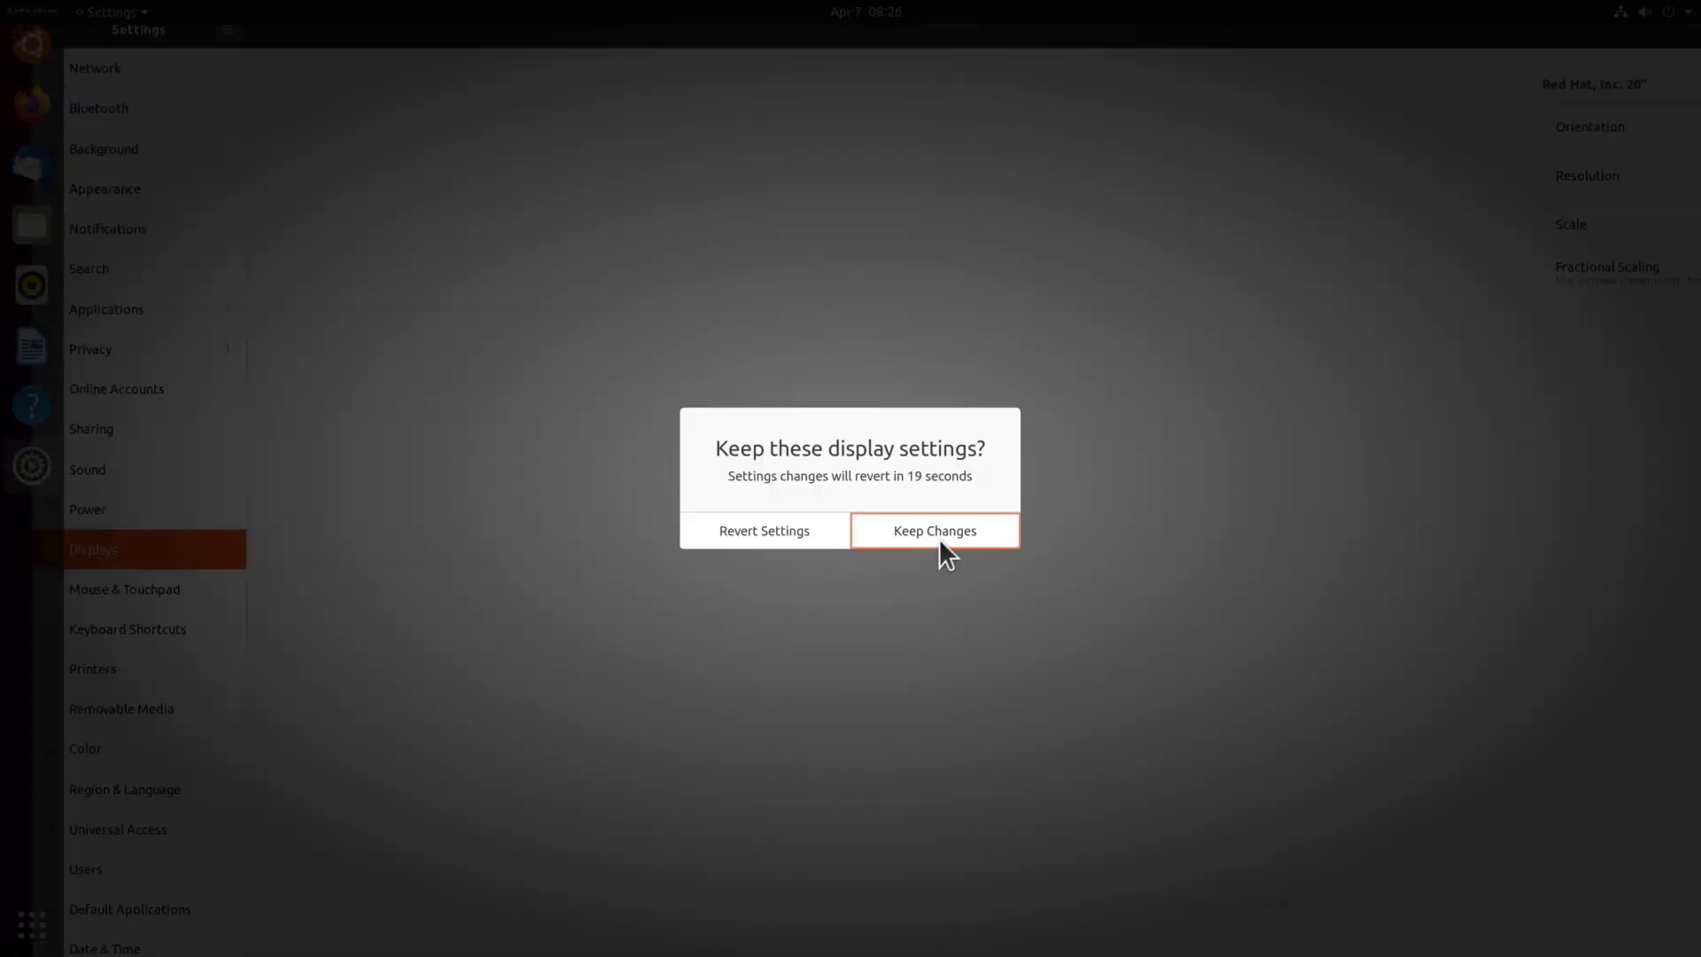
click(939, 537)
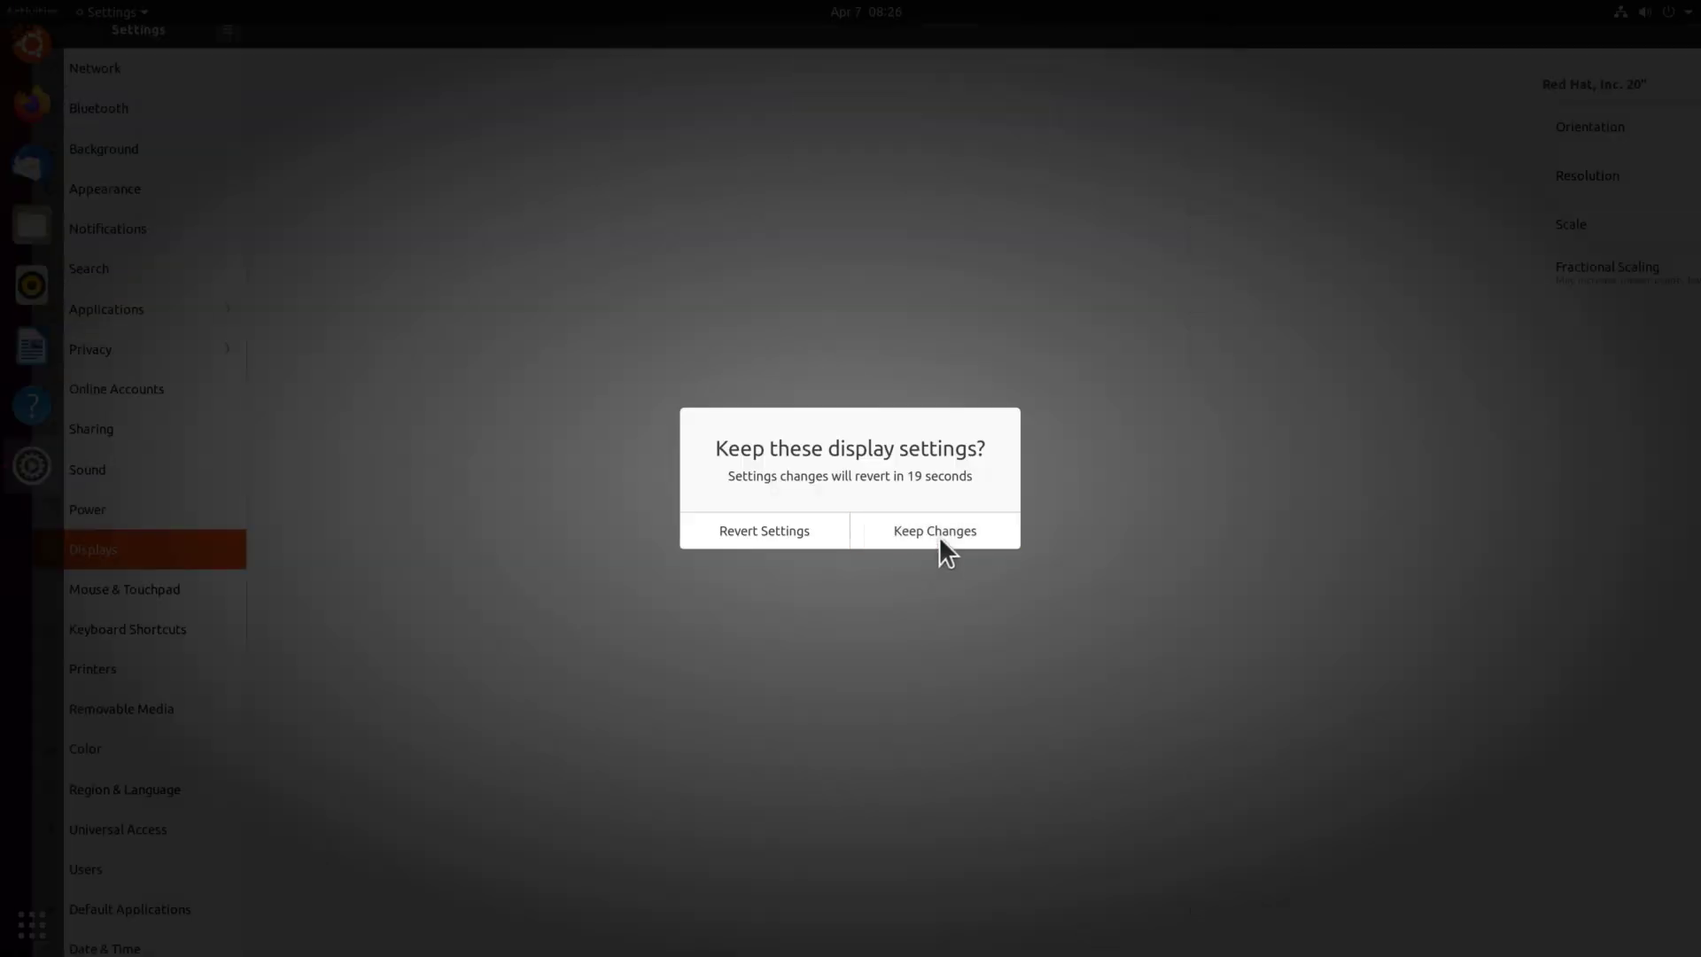
click(1680, 41)
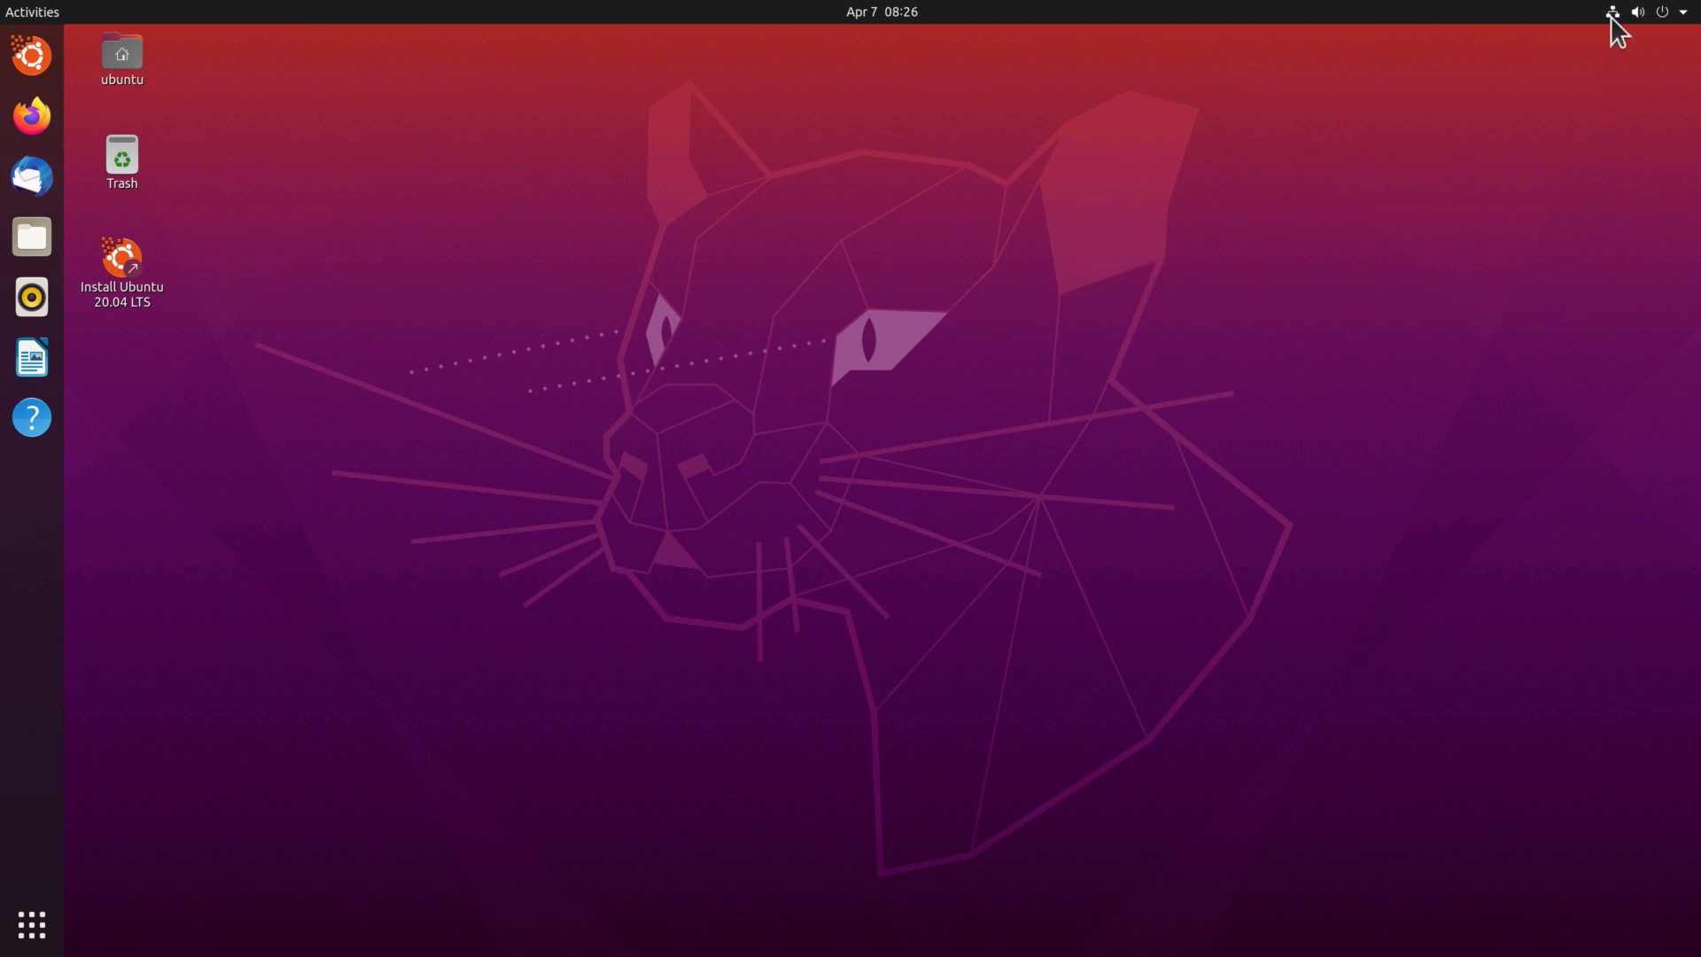
click(1683, 12)
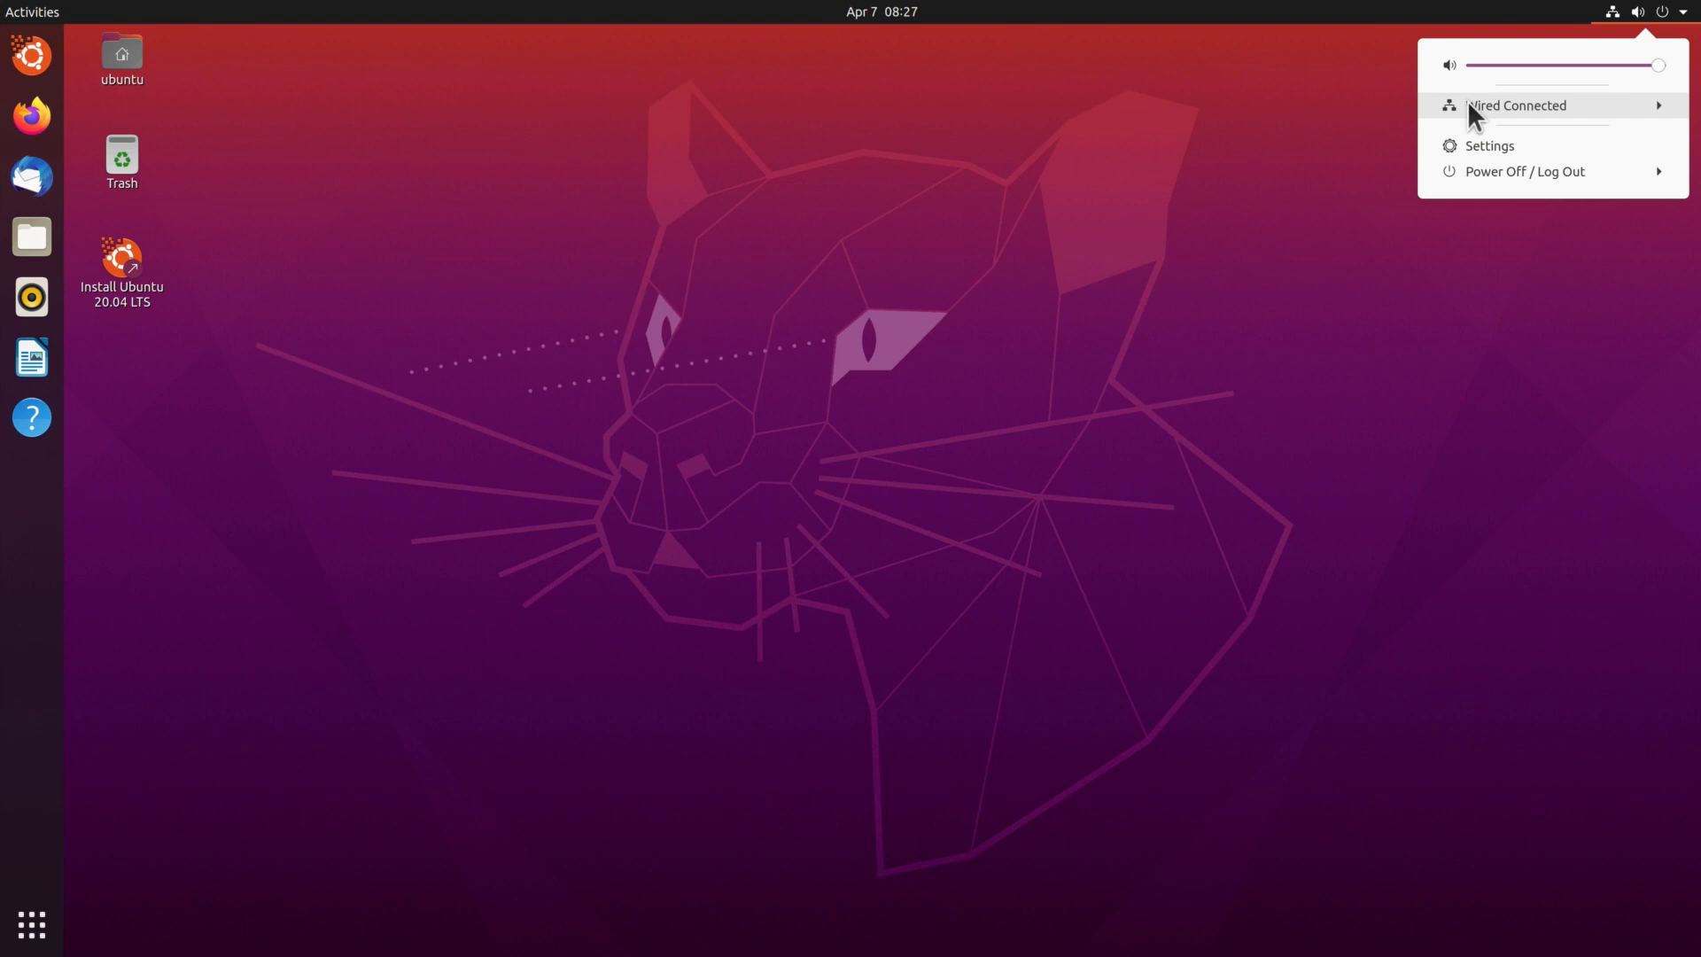
click(1031, 110)
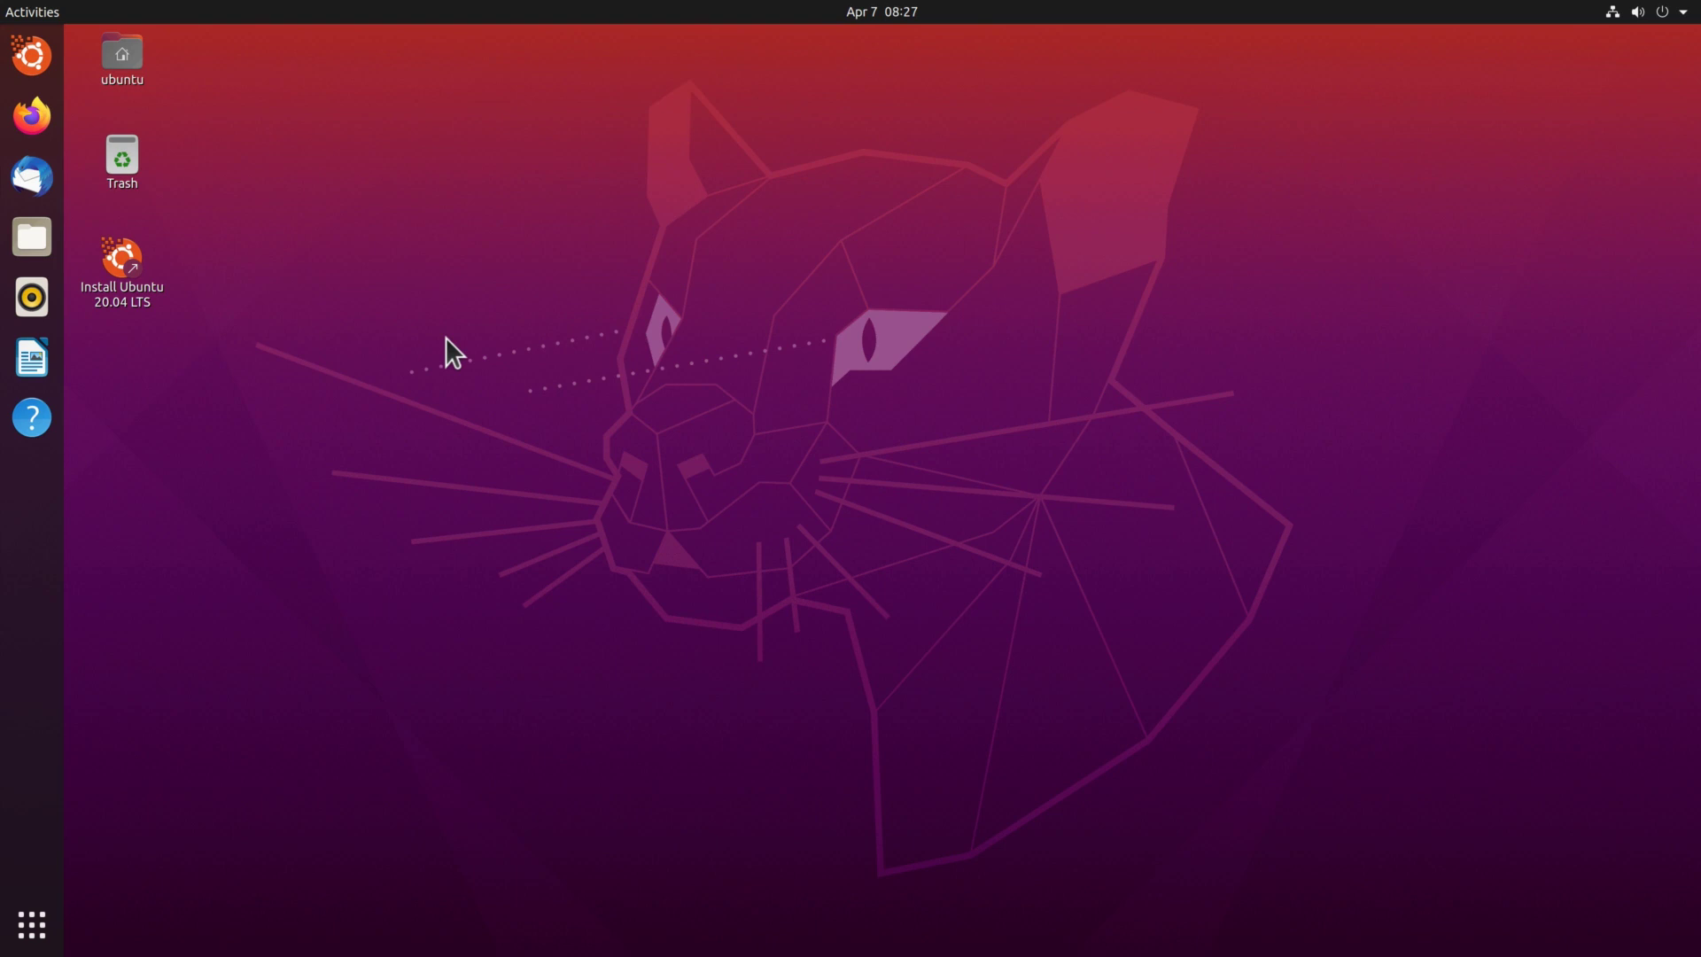
Launch the Install Ubuntu 20.04 LTS installer and accept English as the language.
click(116, 298)
double_click(115, 298)
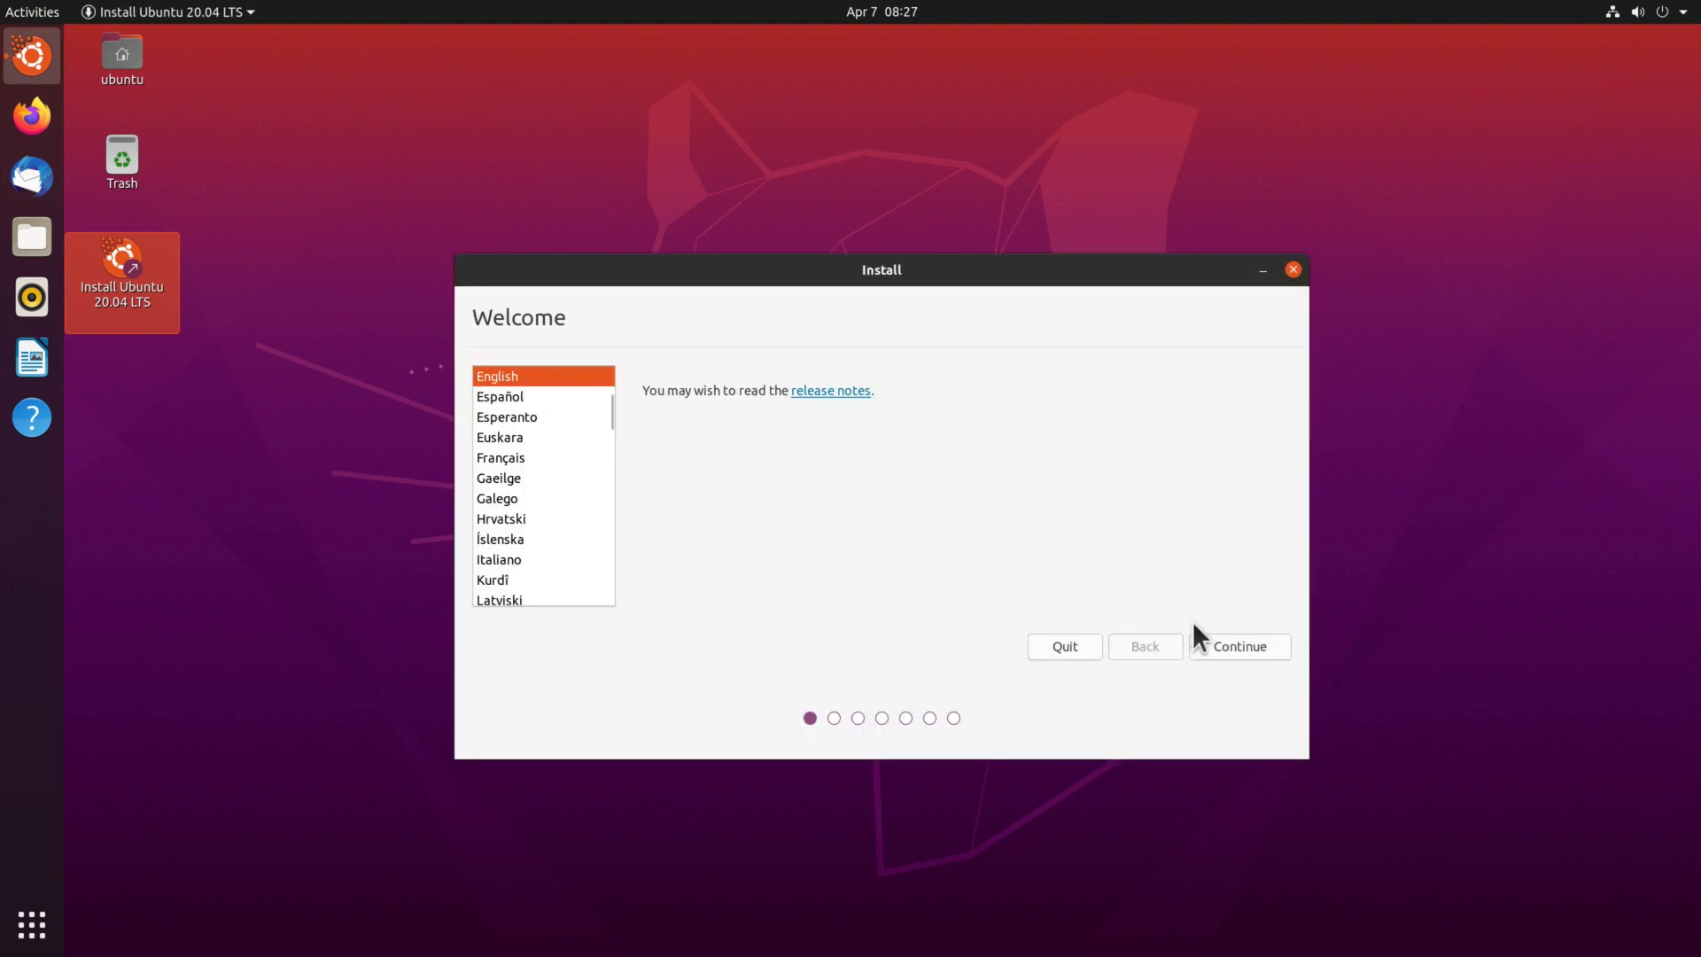
click(1223, 651)
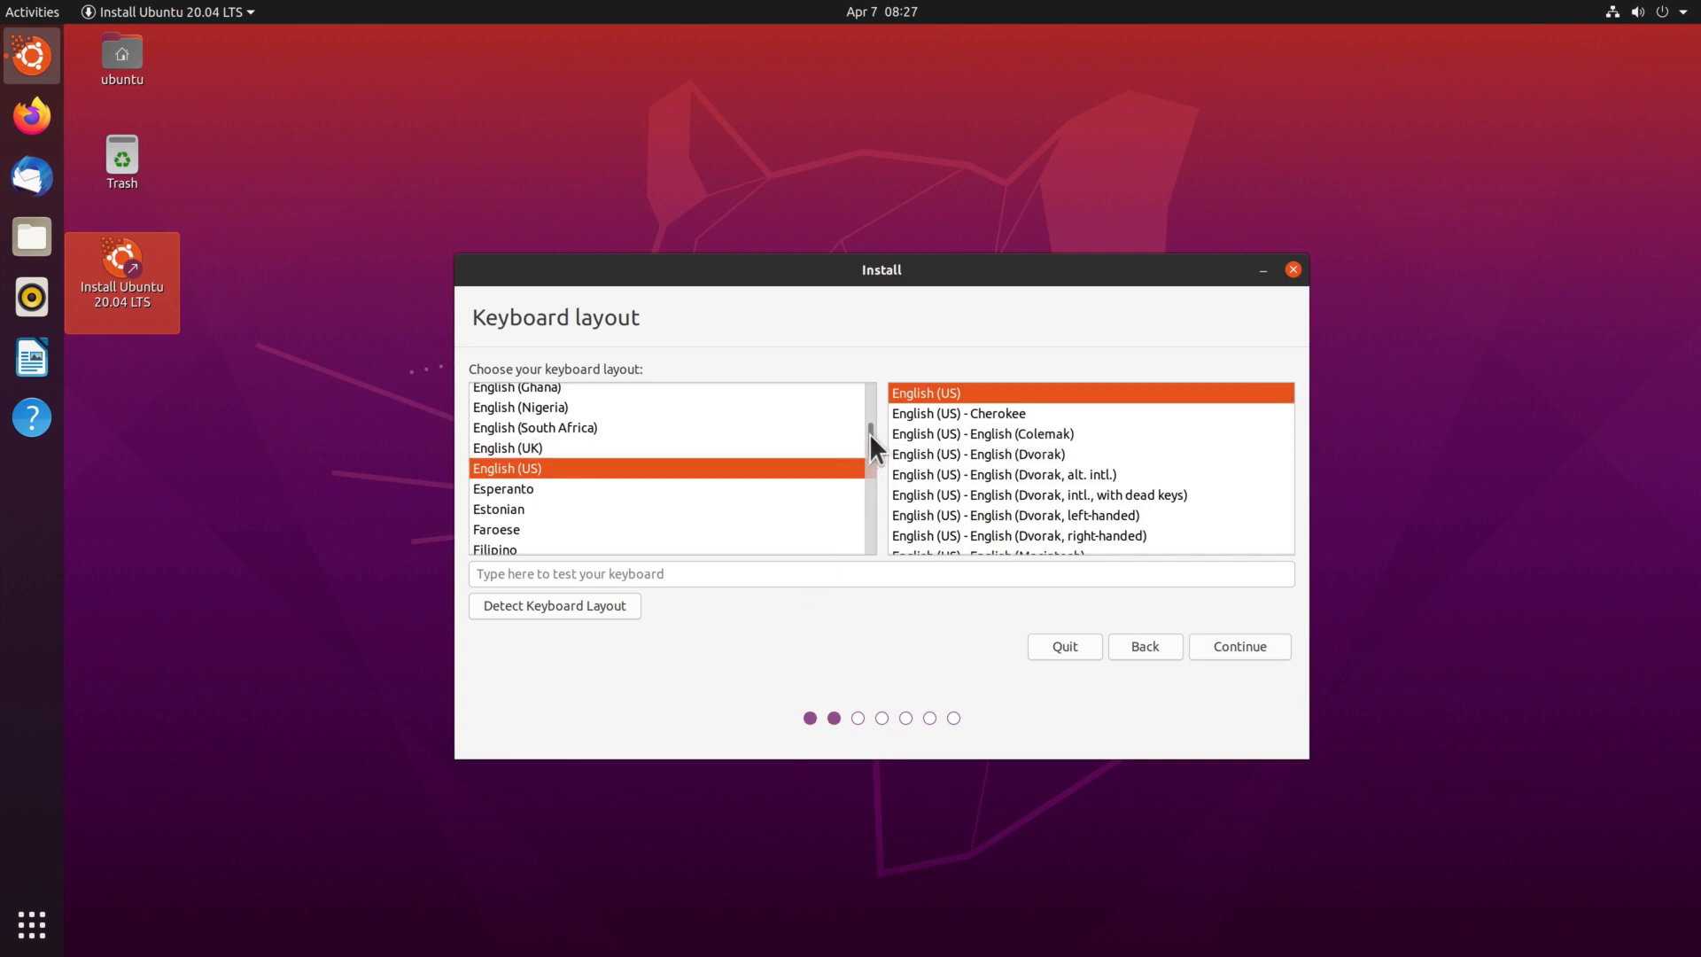
Choose the Switzerland – German (Switzerland, no dead keys) keyboard layout and continue.
drag(869, 433, 868, 516)
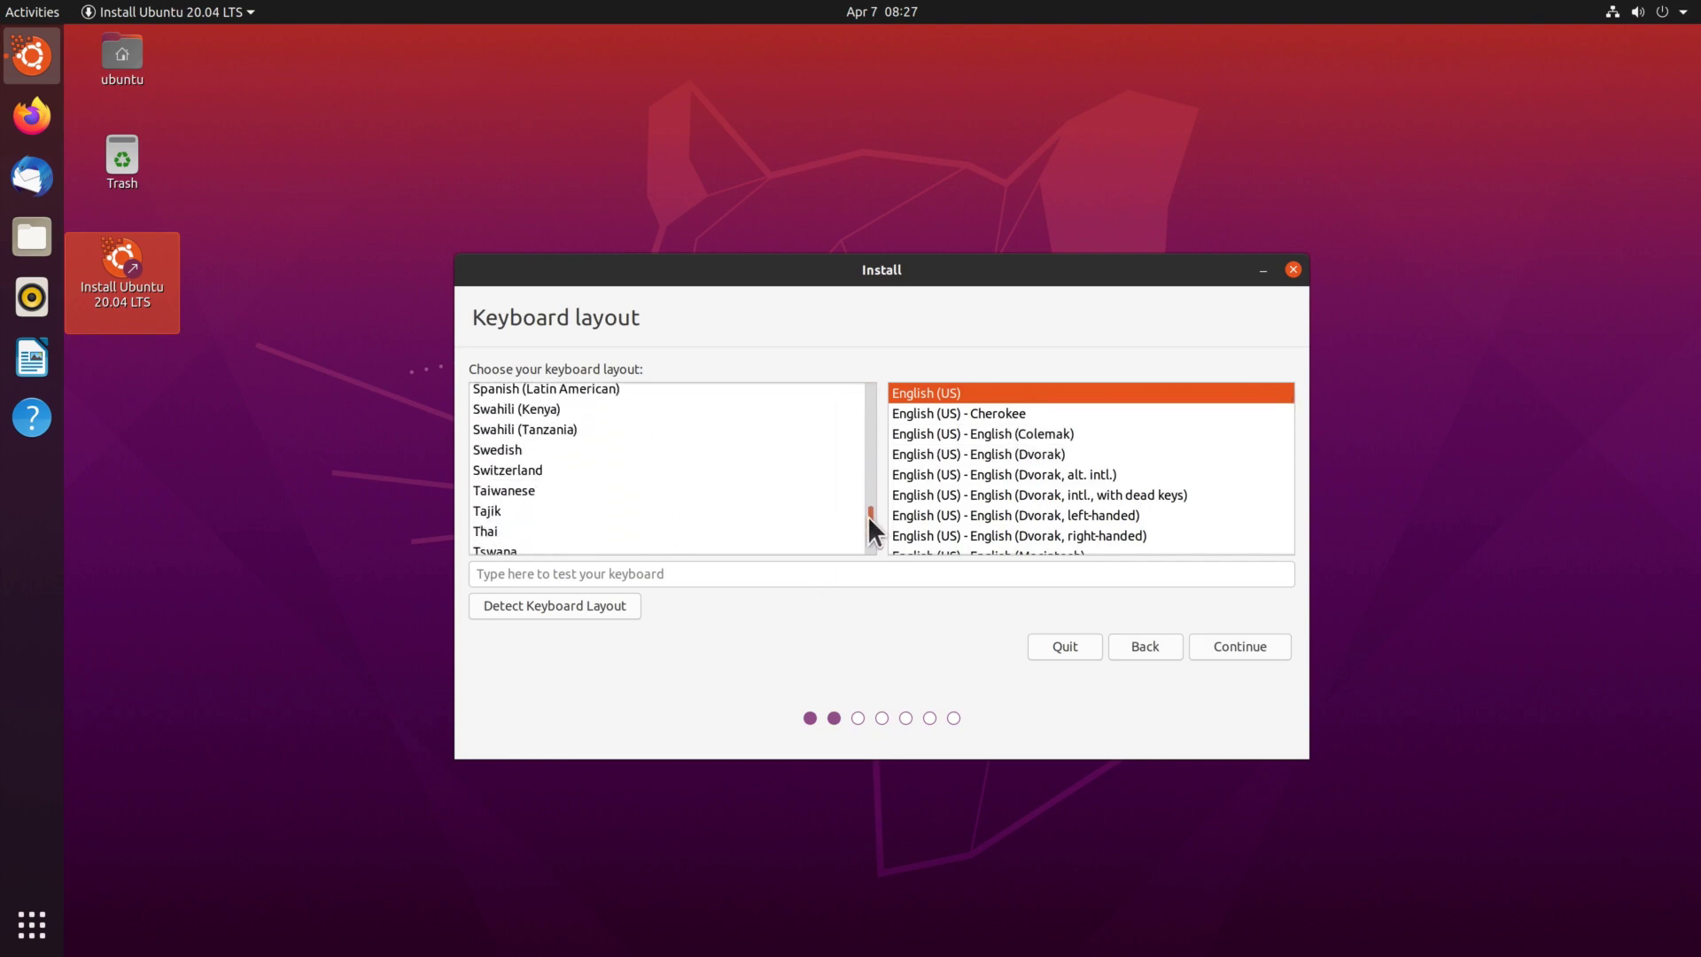
click(789, 467)
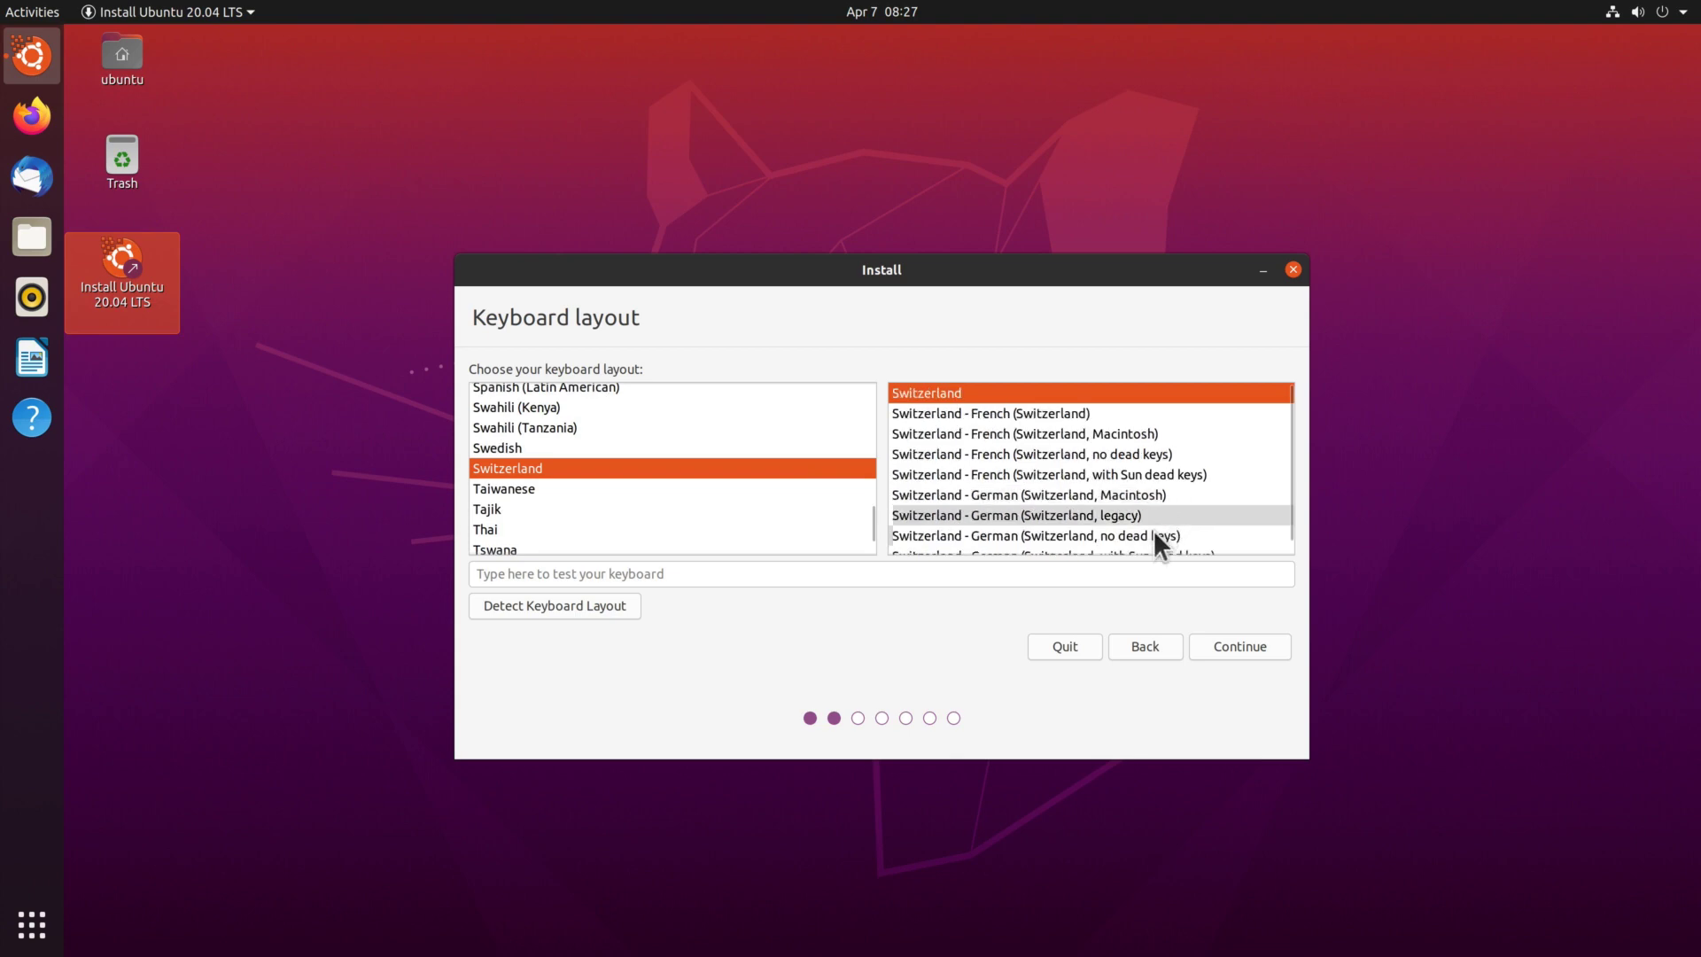
click(1113, 534)
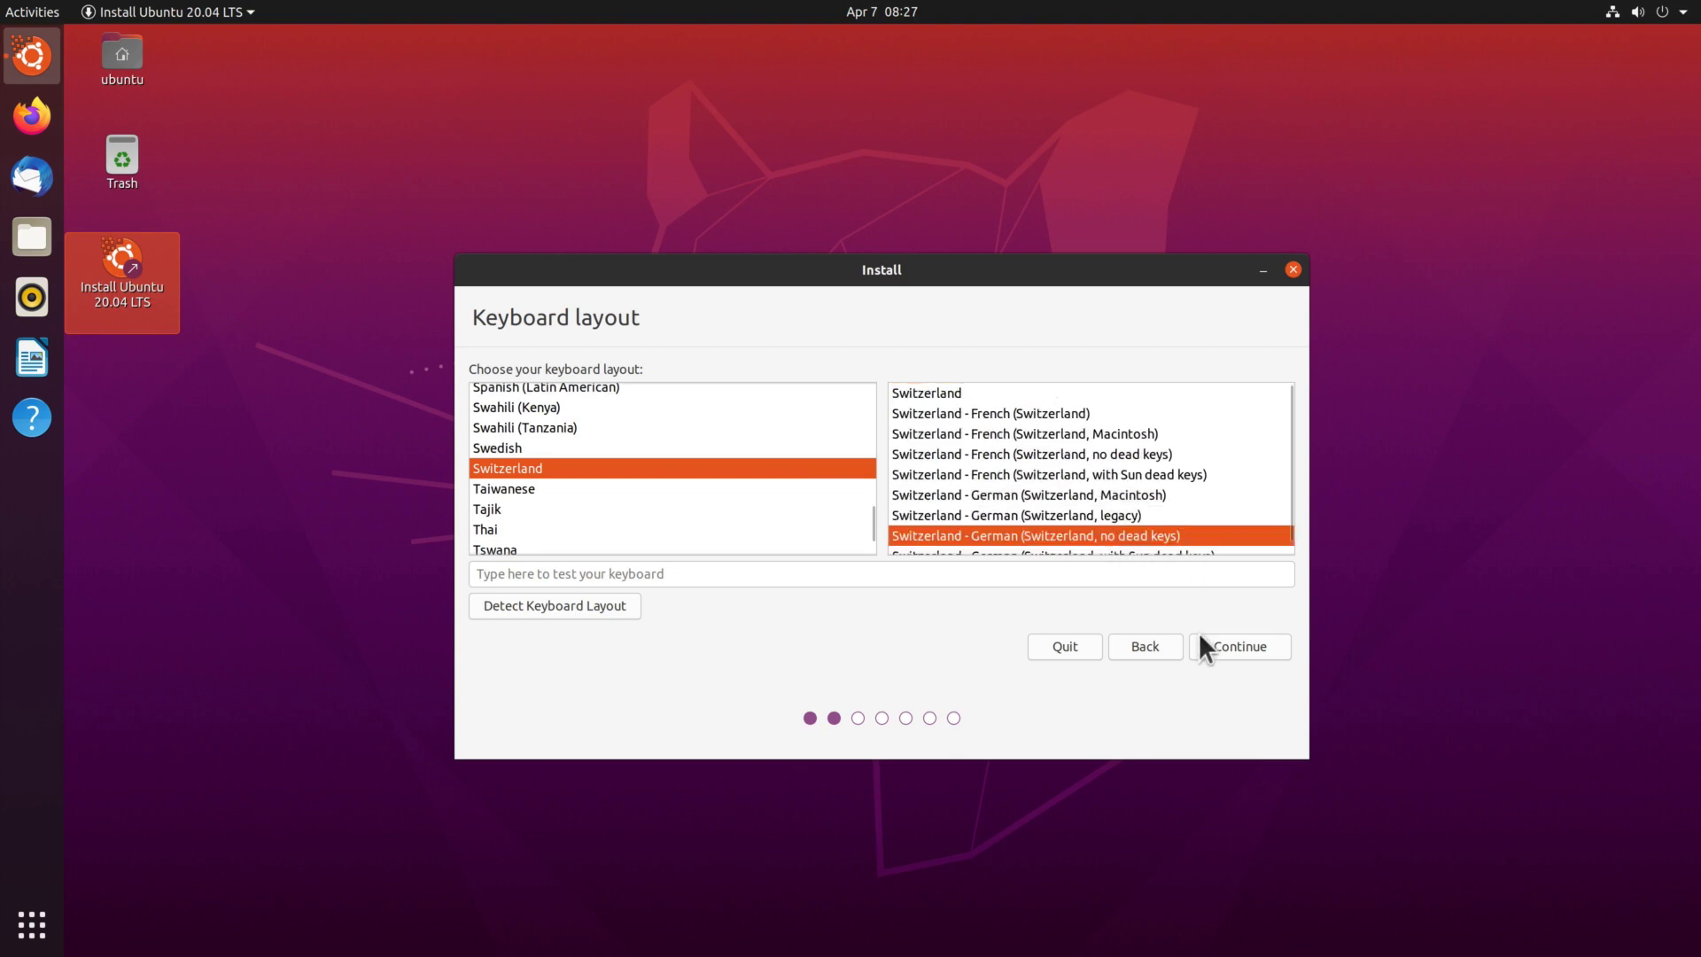
click(1245, 646)
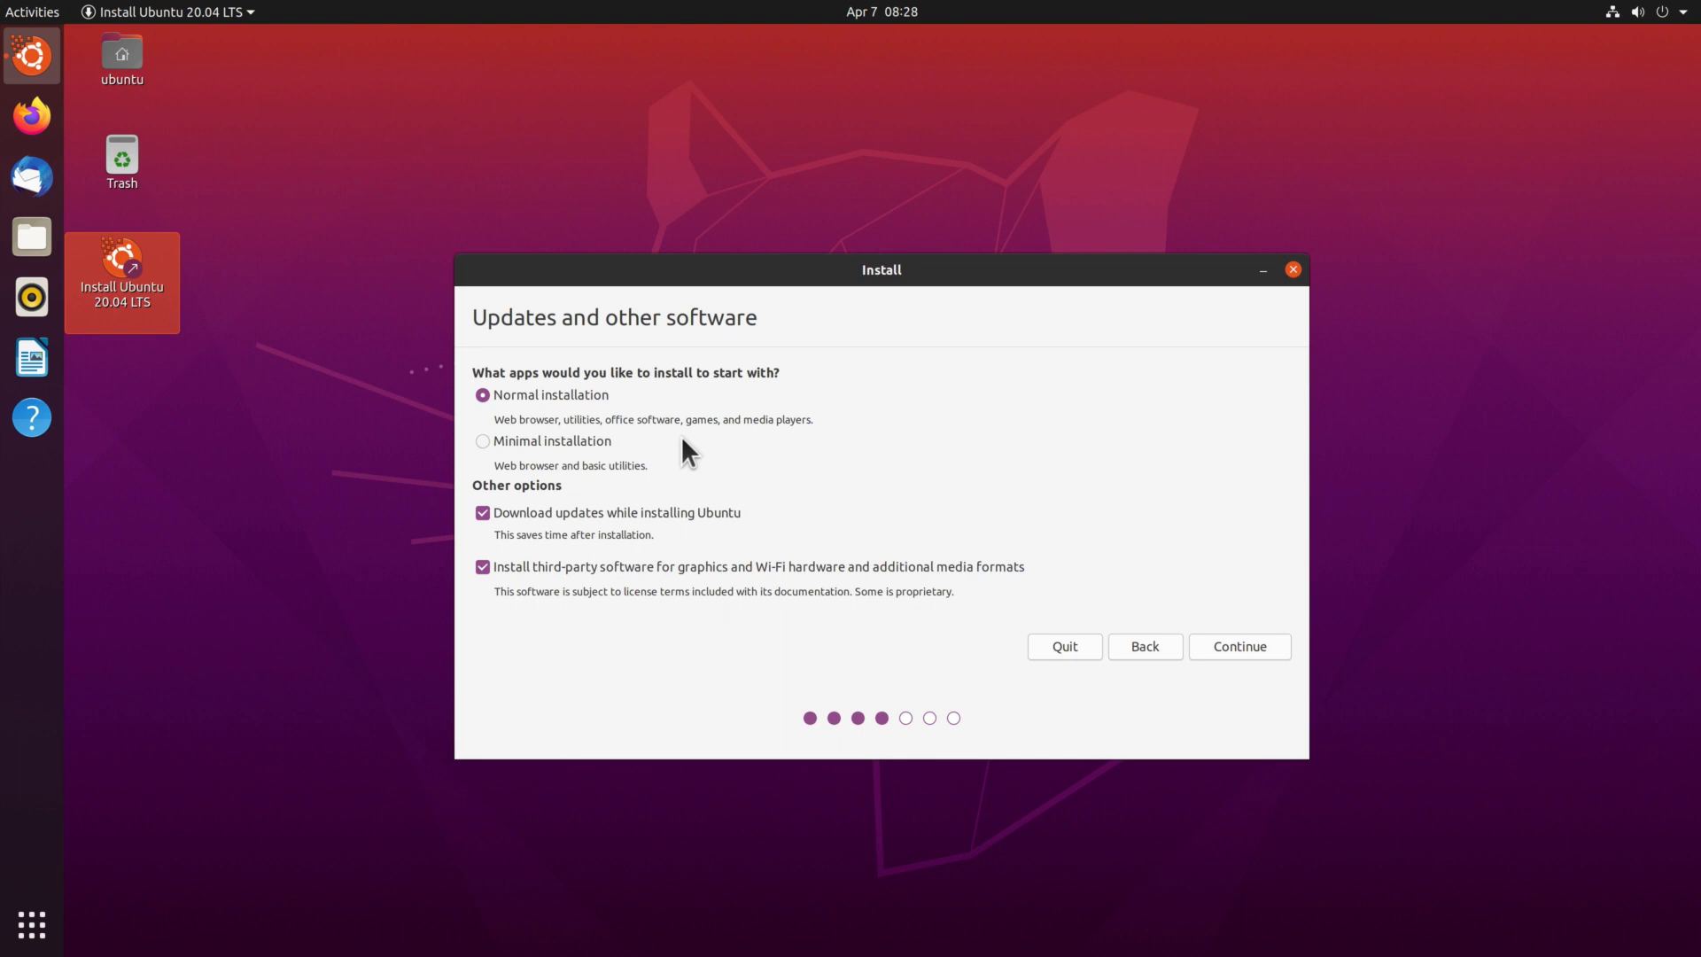
Keep normal installation with updates and third-party software, then choose Erase disk with advanced features set to None.
click(1242, 646)
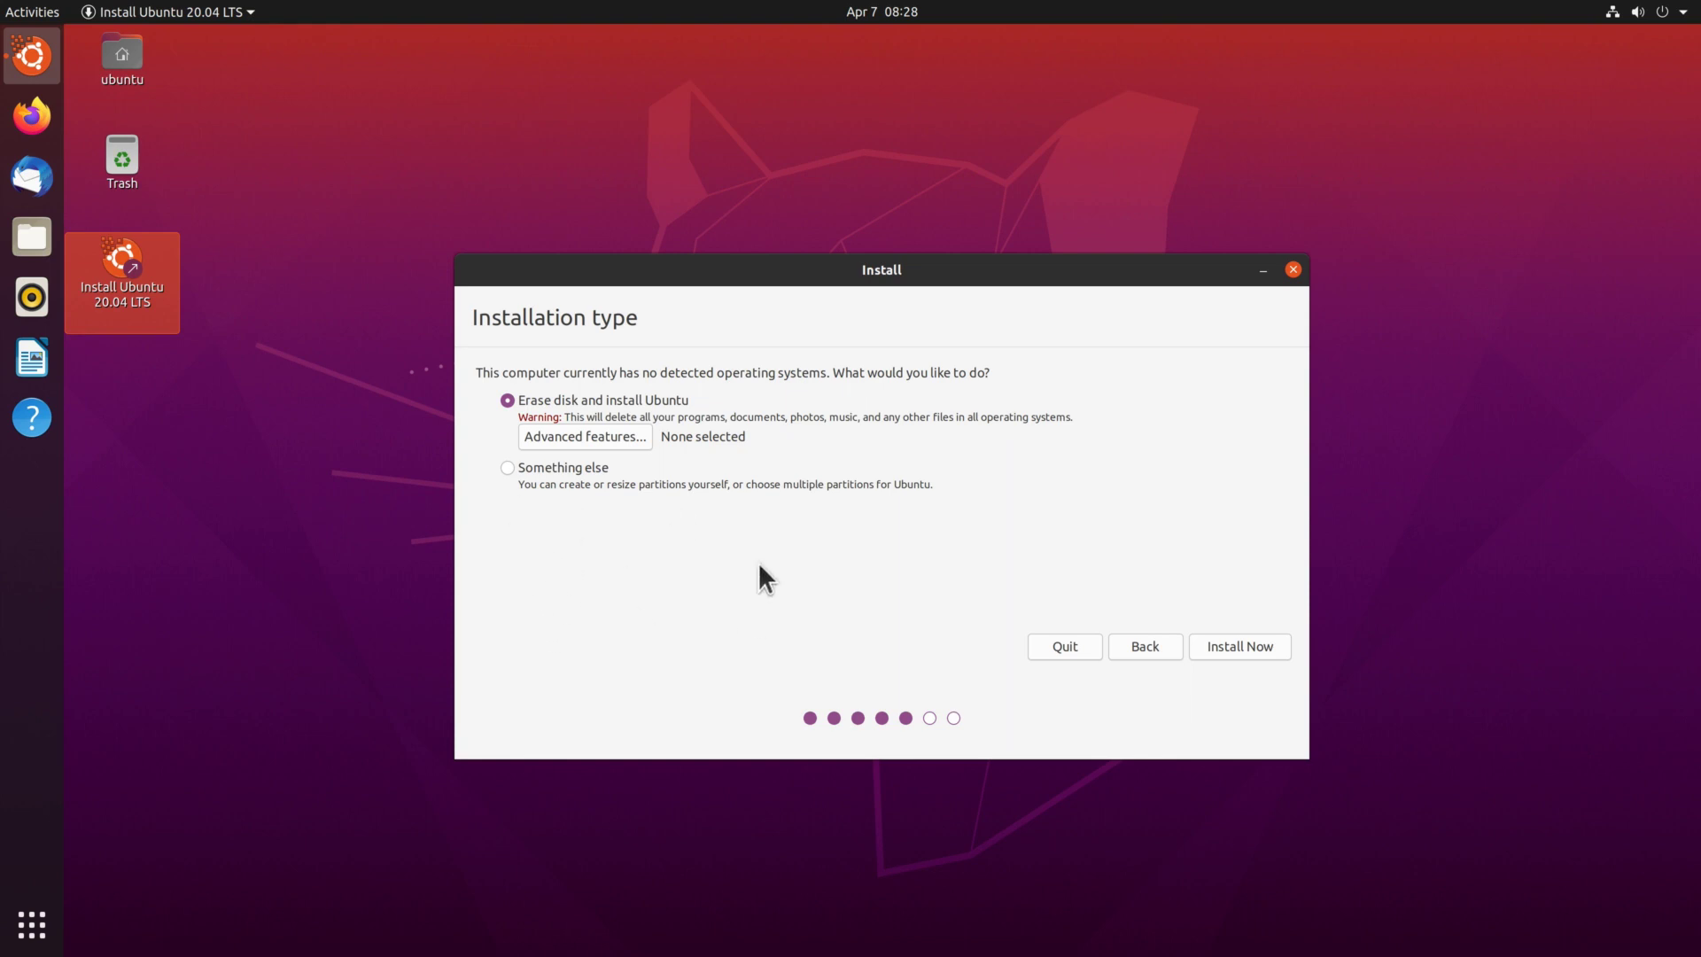
click(588, 436)
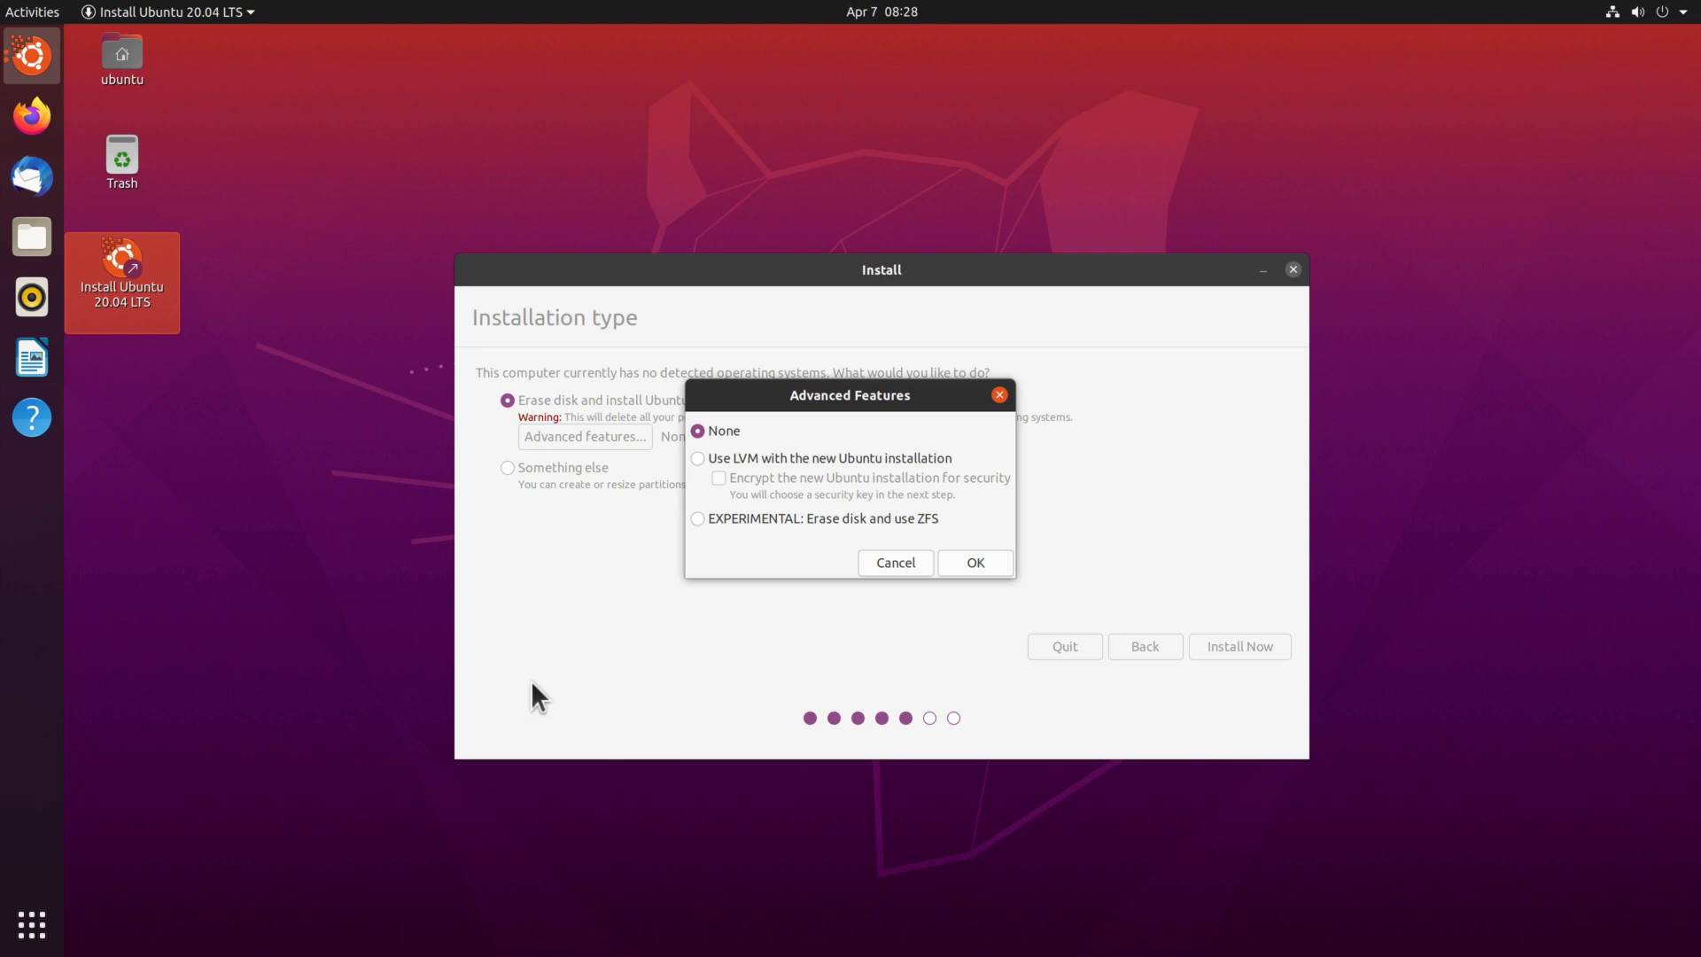
click(792, 454)
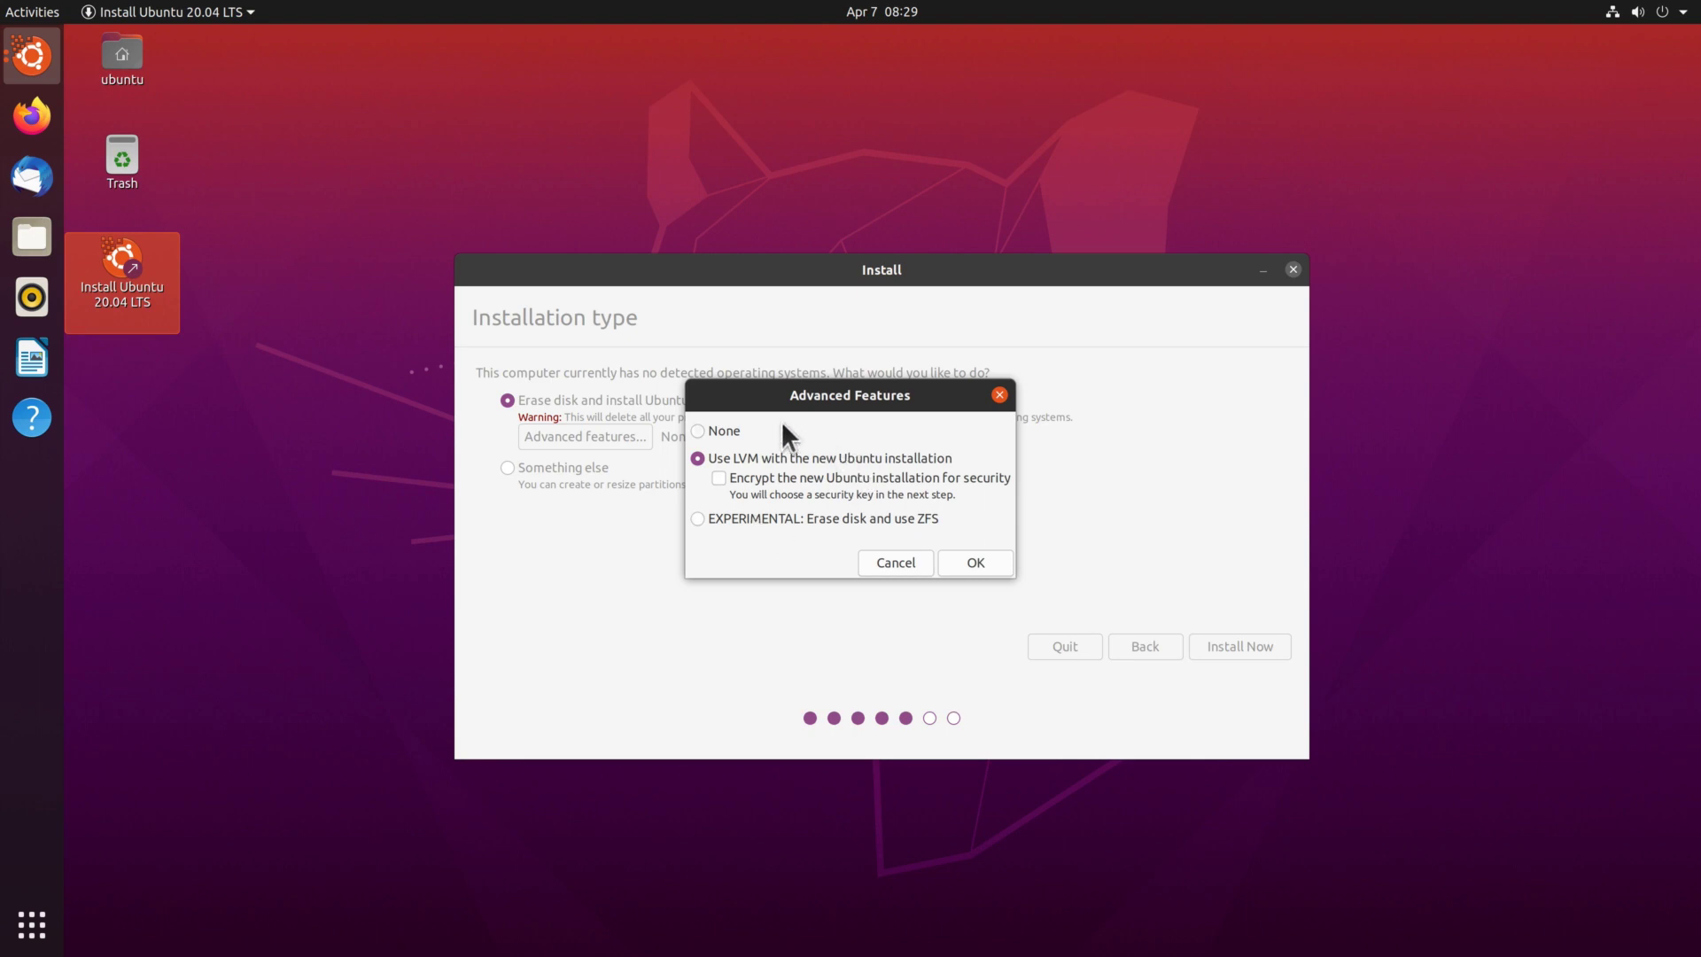
click(716, 430)
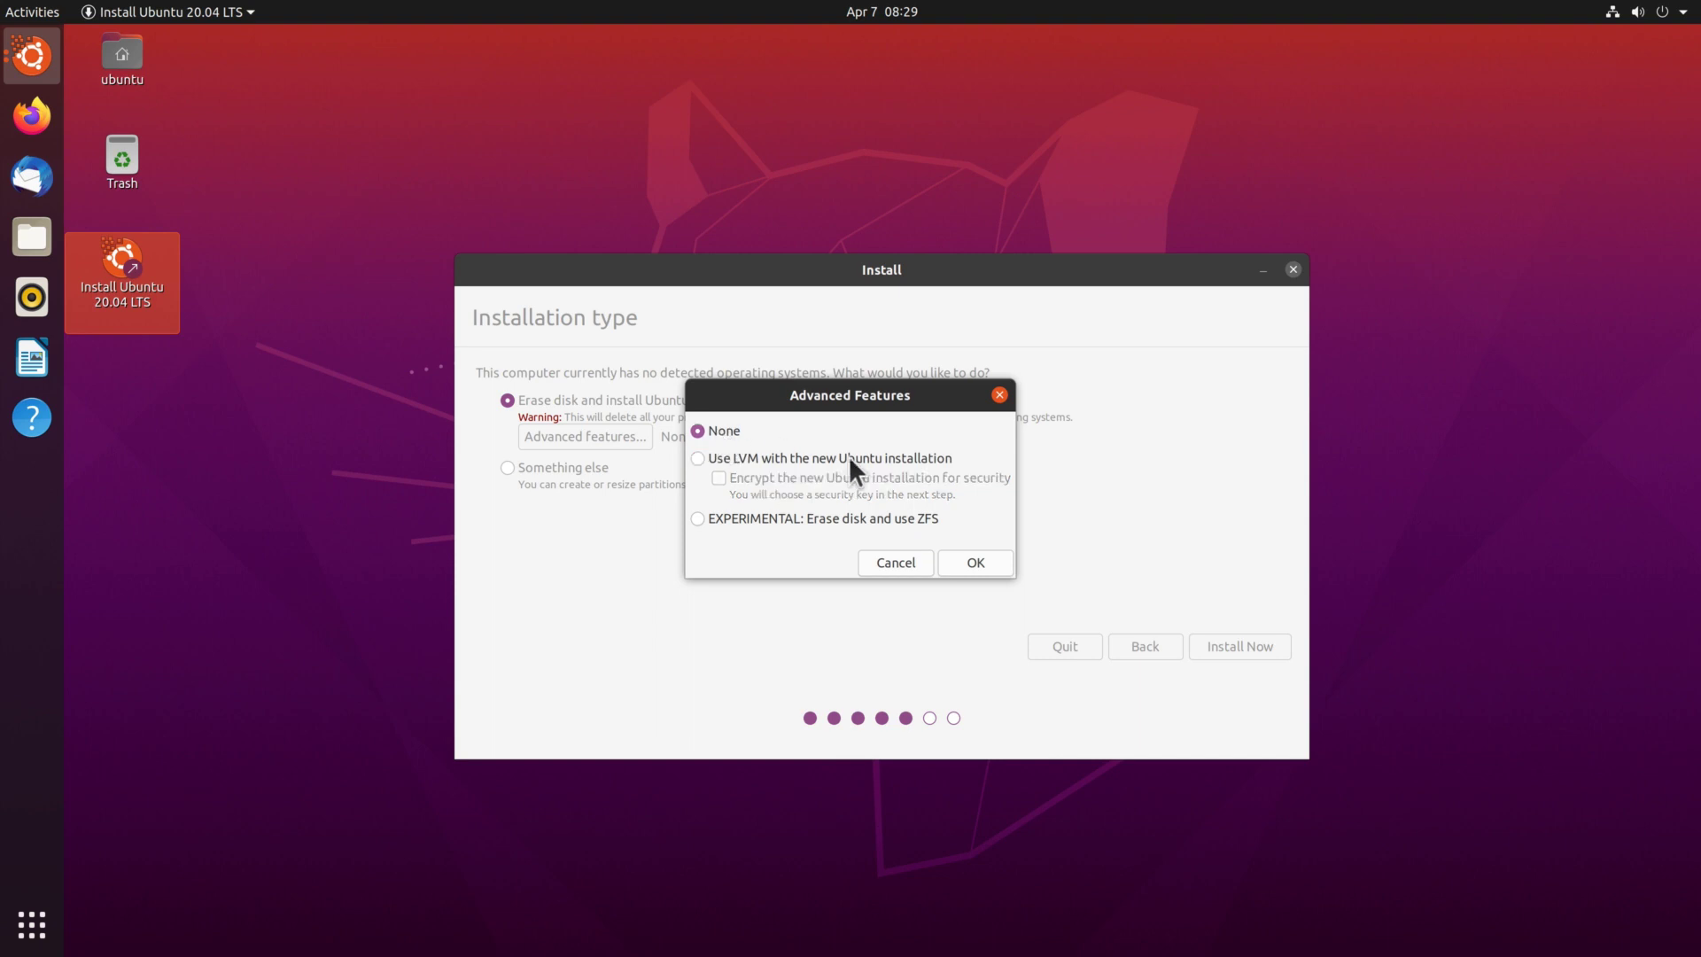
click(961, 563)
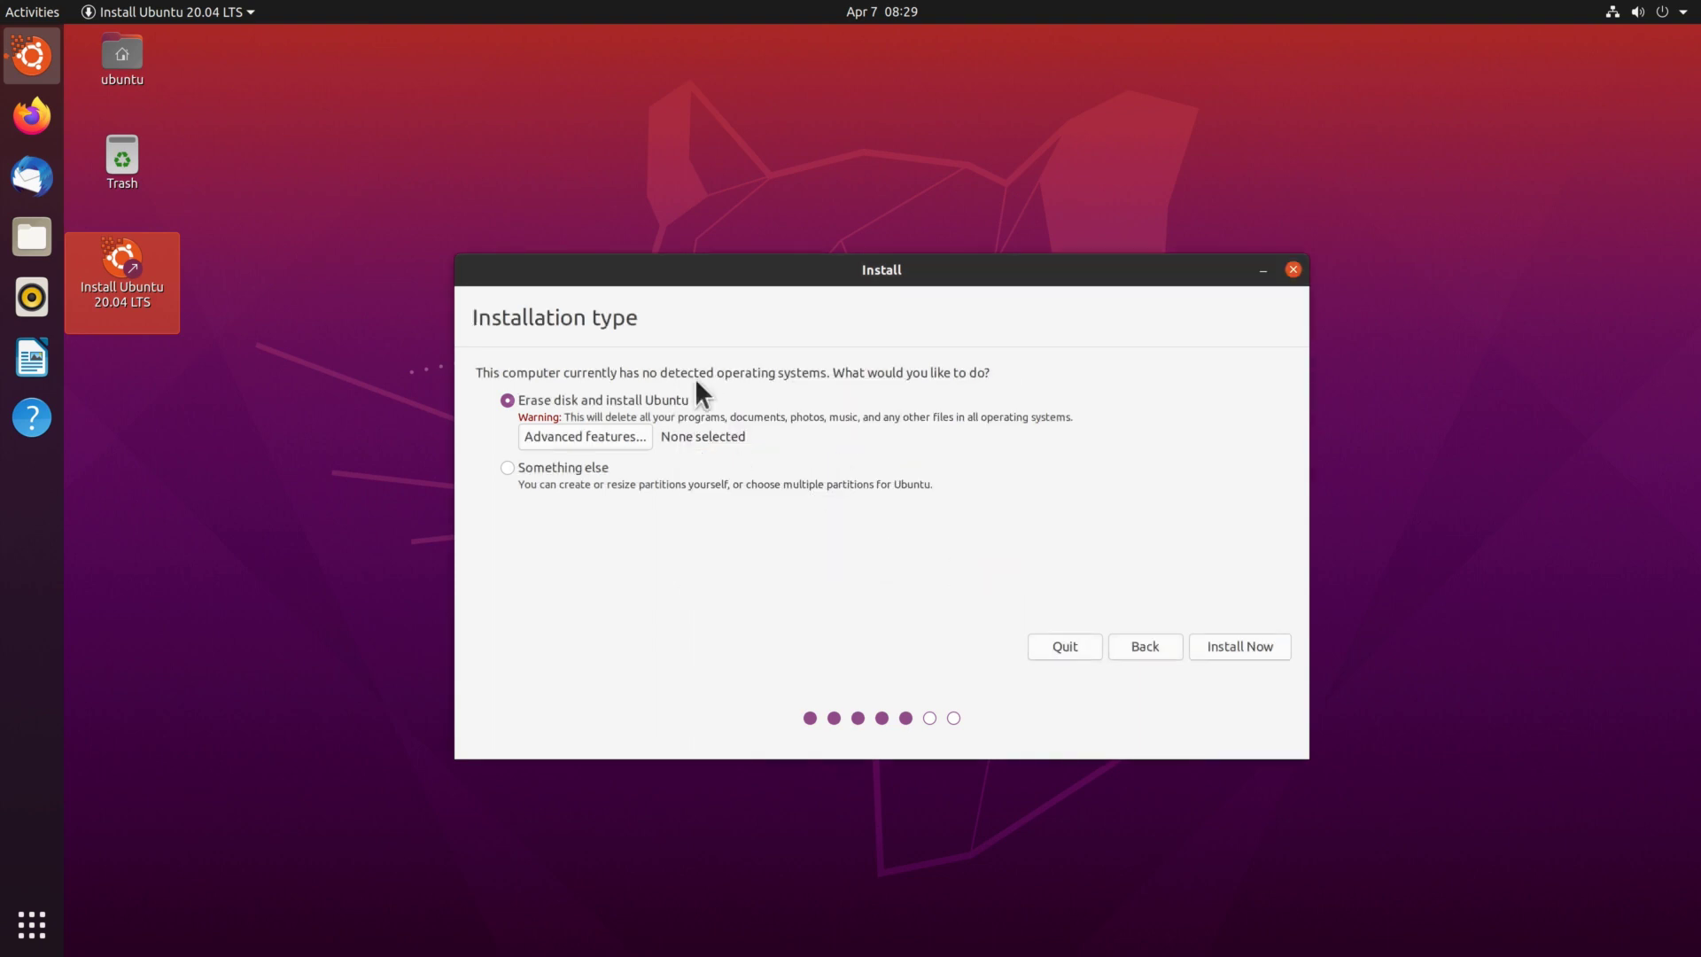
Start Install Now, confirm writing the partition changes, and accept Zurich as the location.
click(1268, 645)
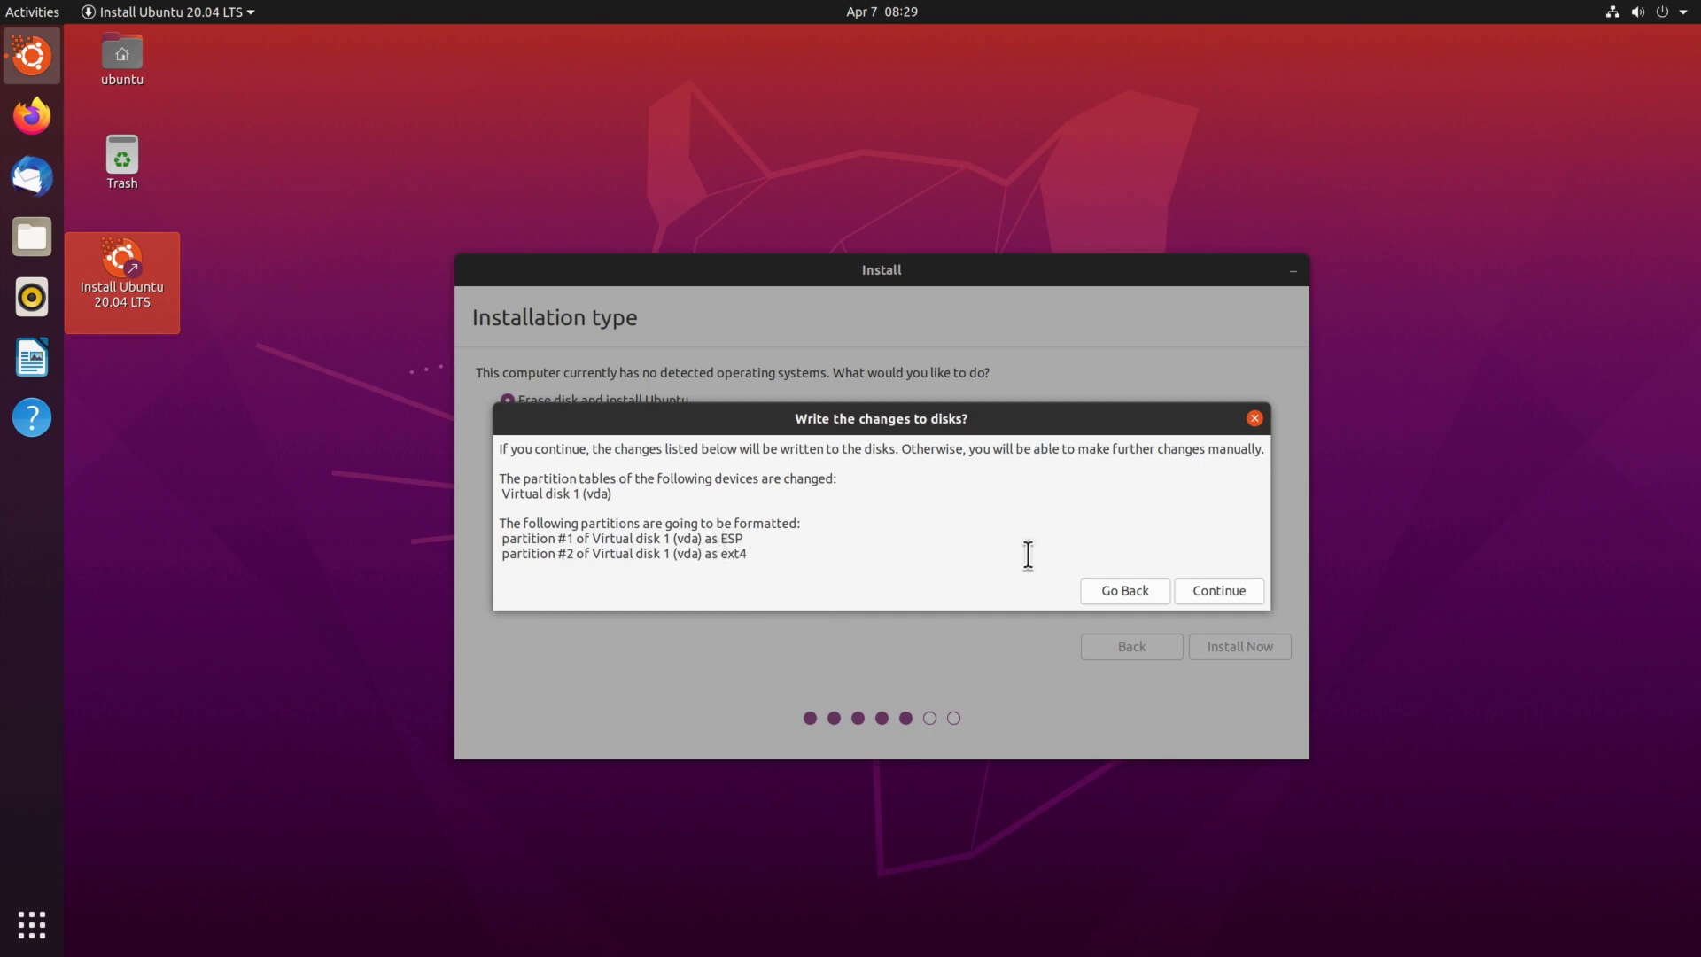
click(1223, 592)
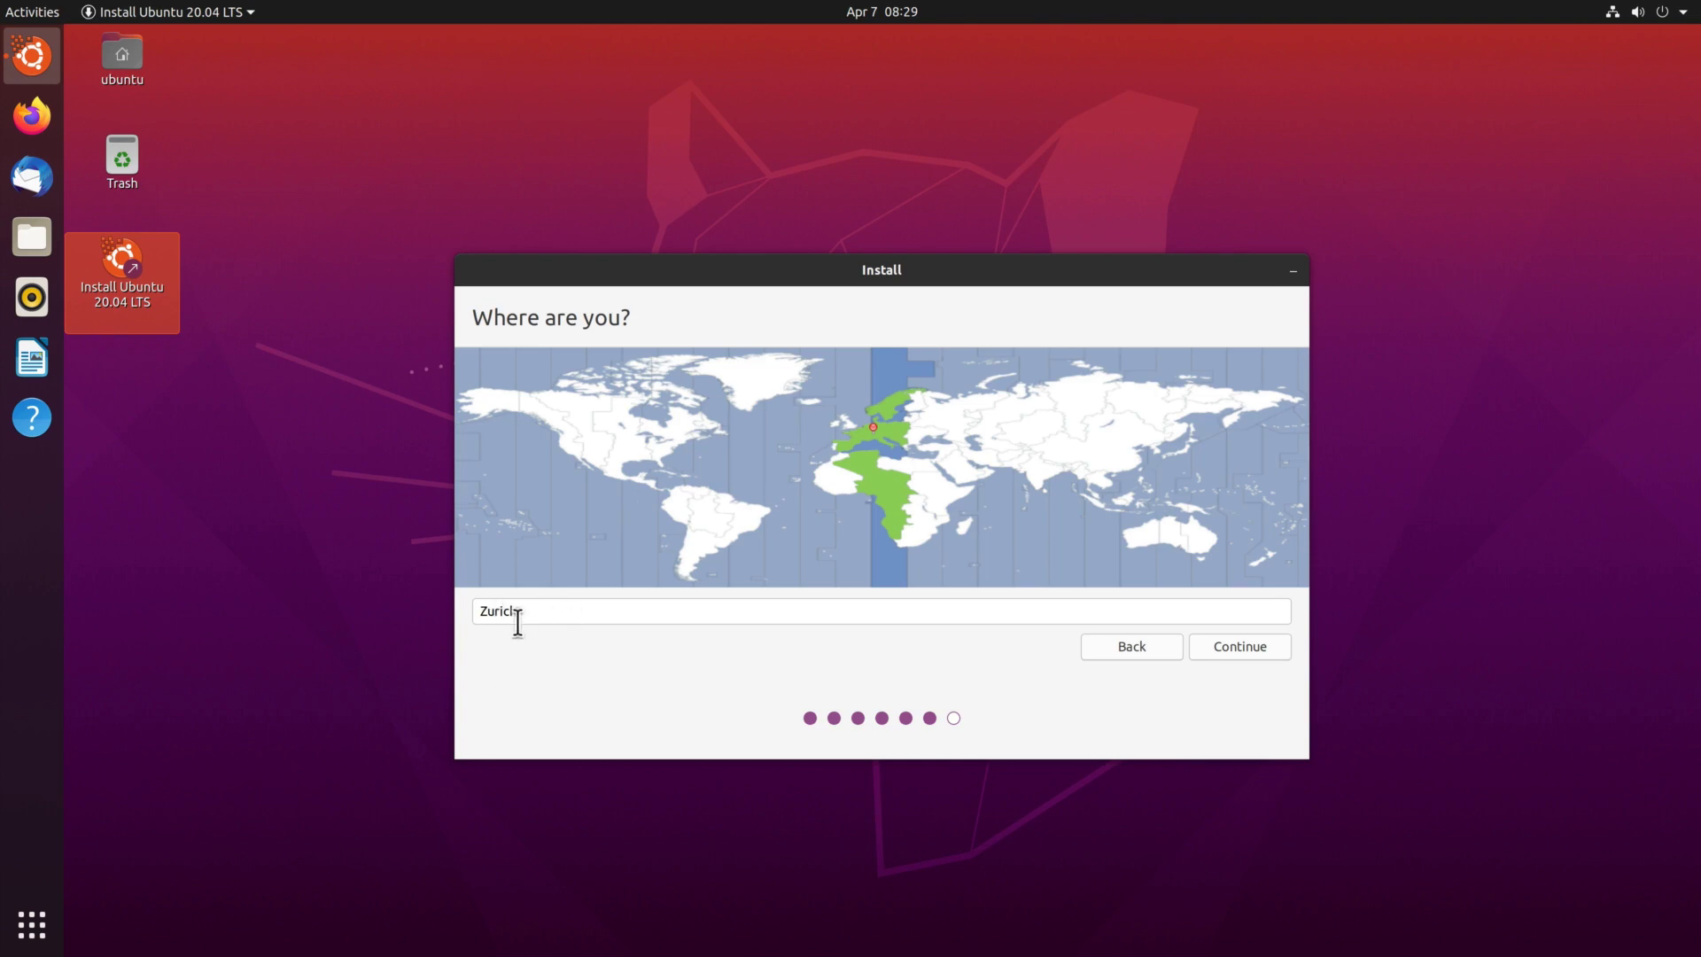
click(1224, 650)
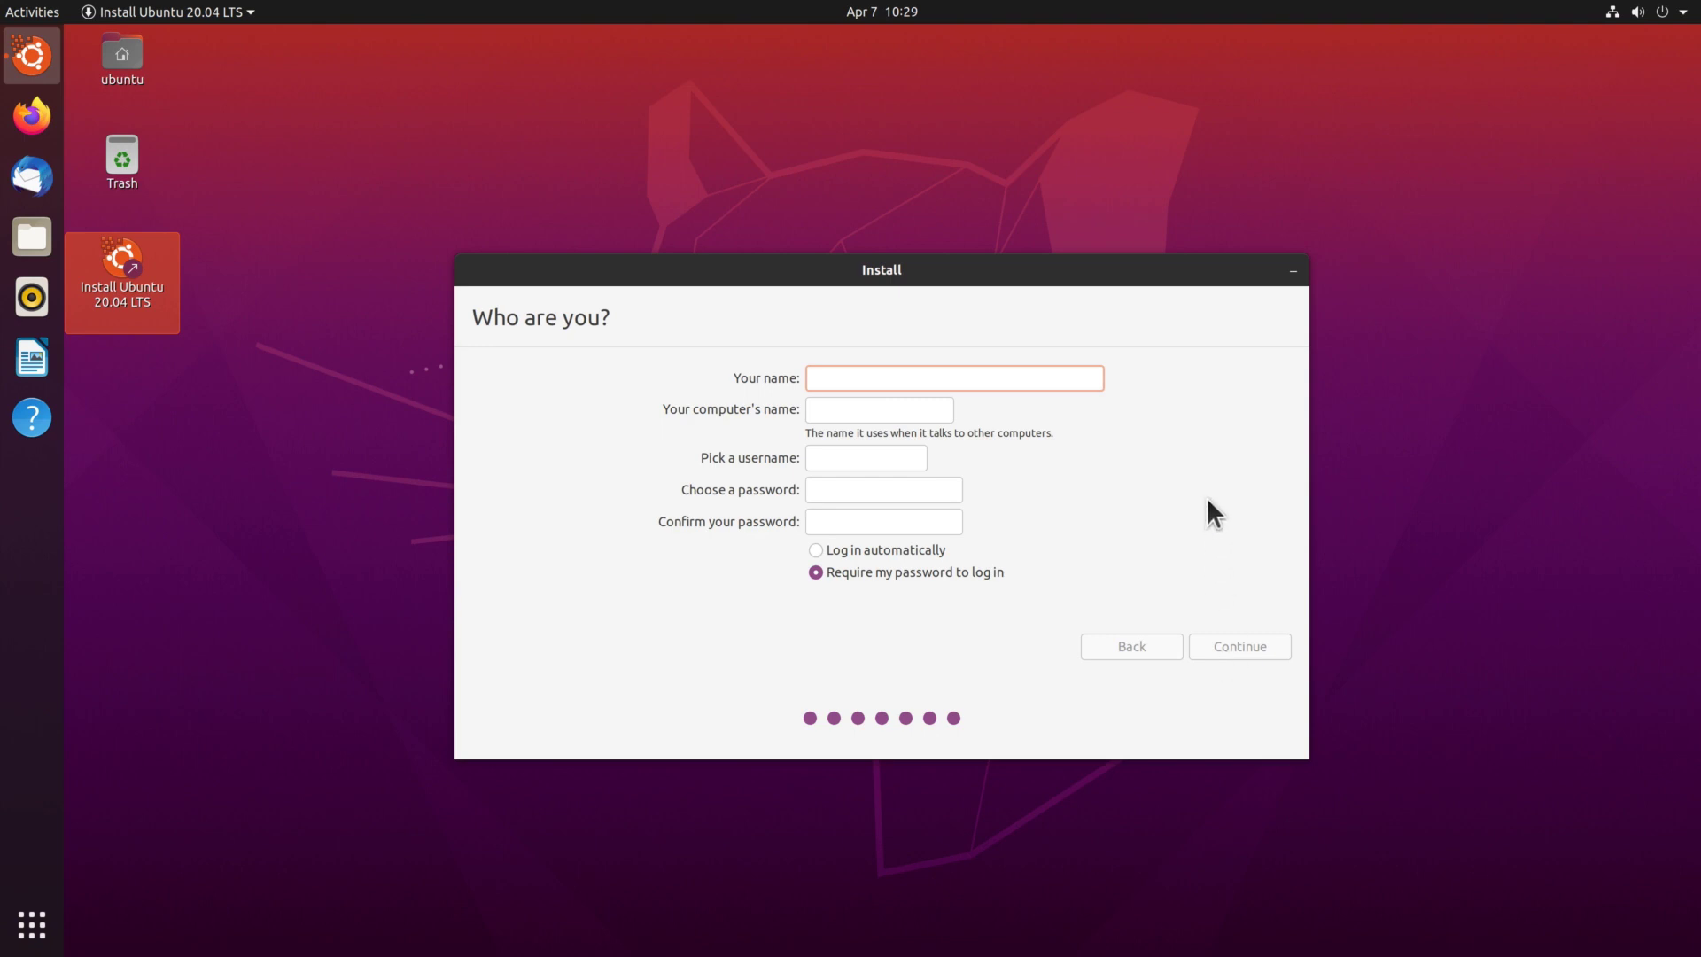
Enter the user's full name, computer name ubuntubeta, default username and a confirmed password, requiring it at login.
text(Ermanno Fe)
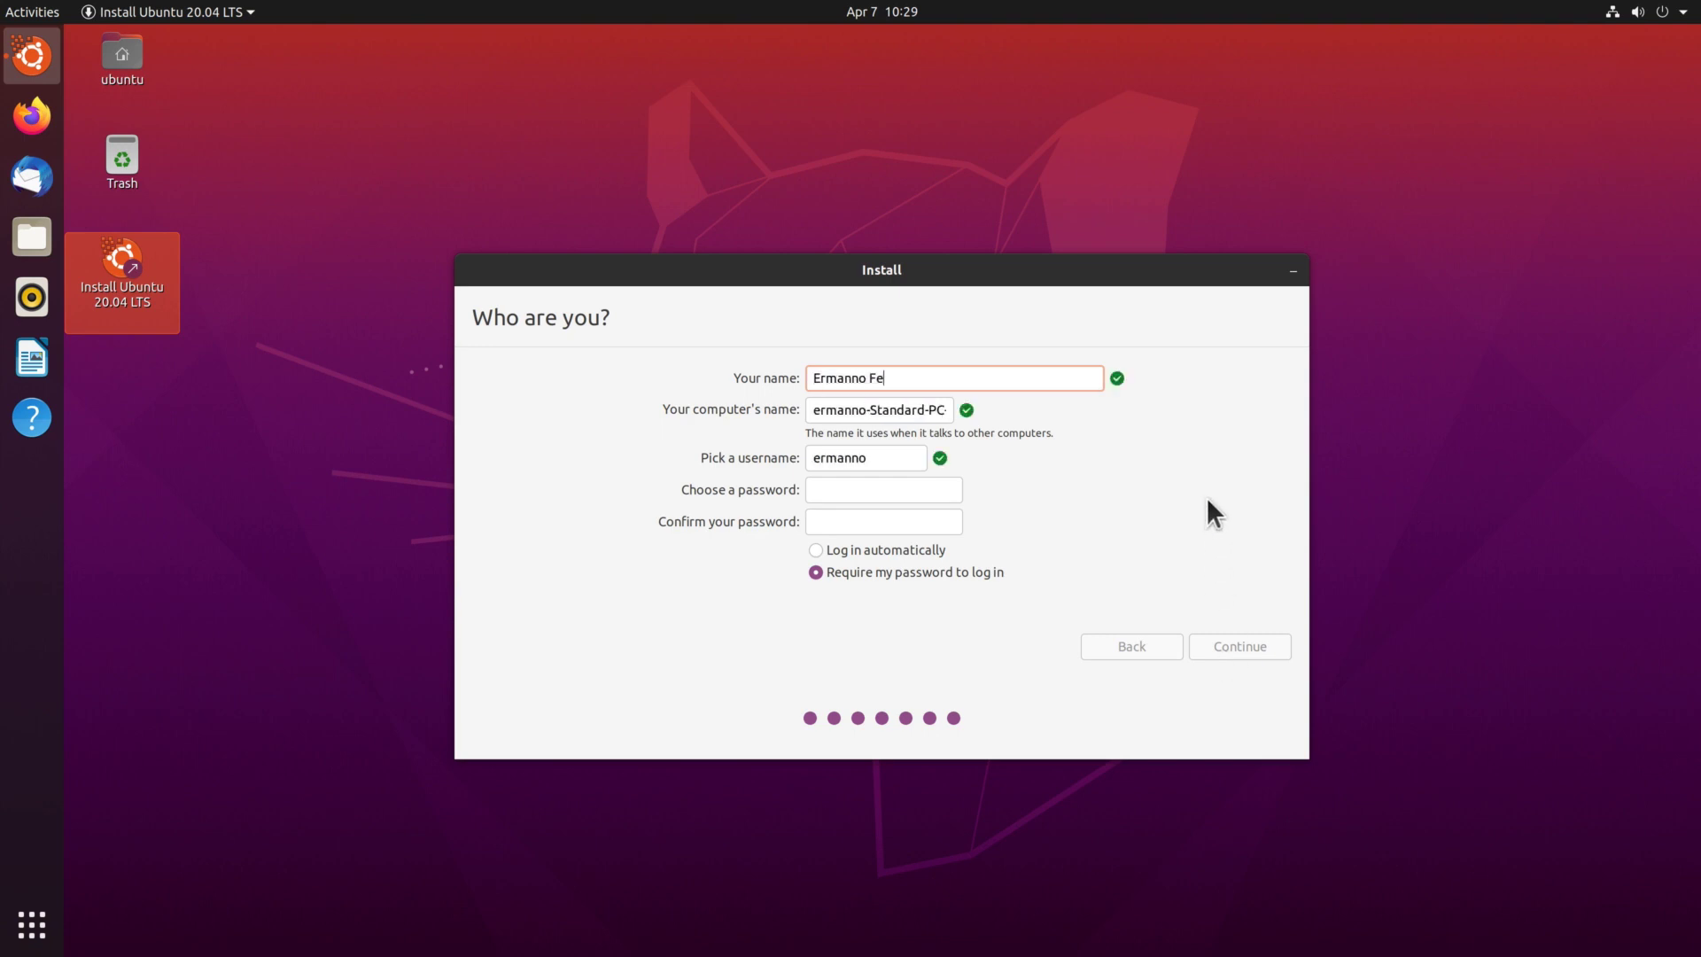
text(rrari)
key(Tab)
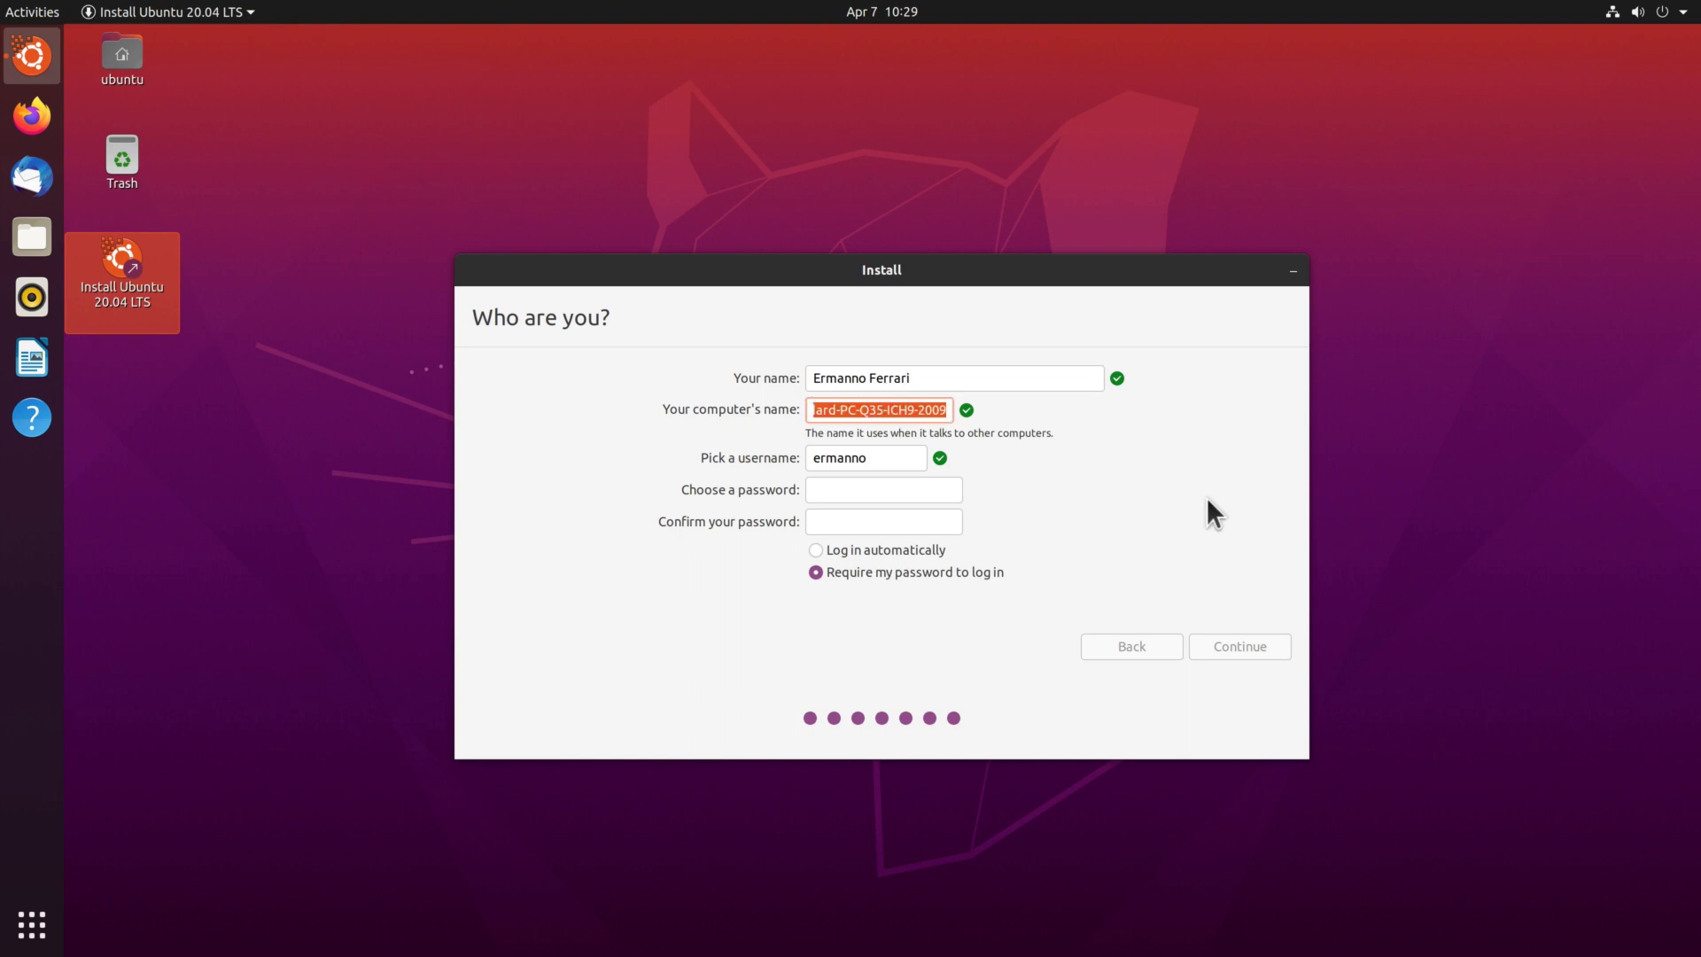
text(ubu)
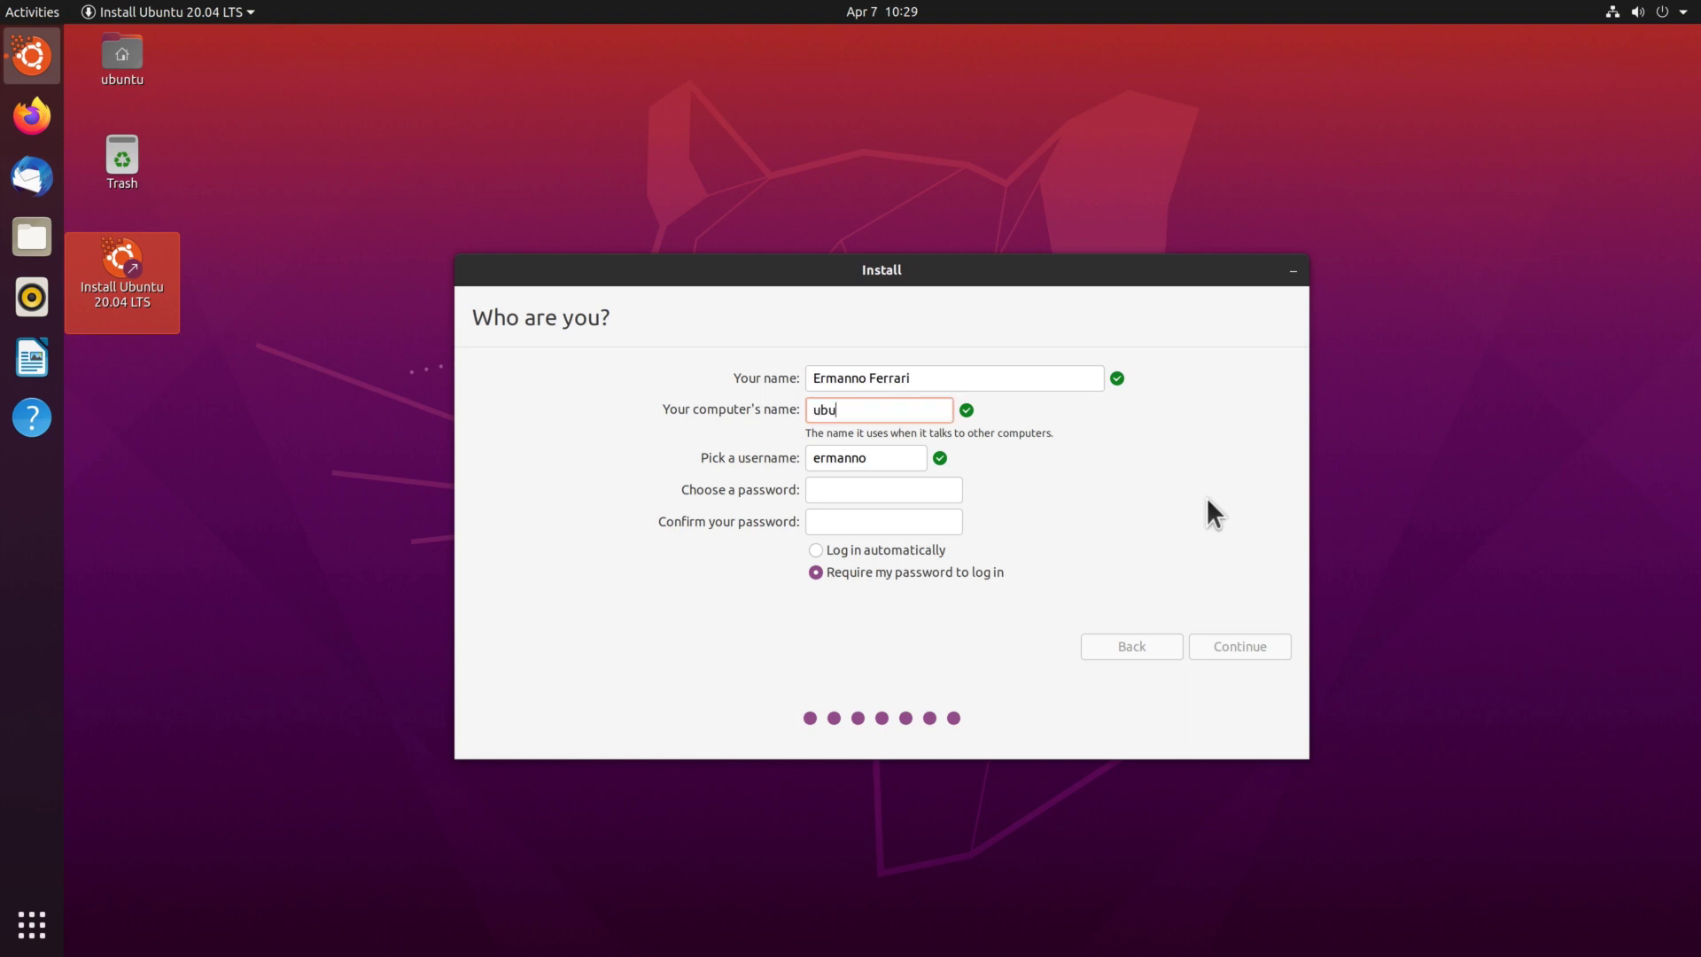
text(ntubeta)
key(Tab)
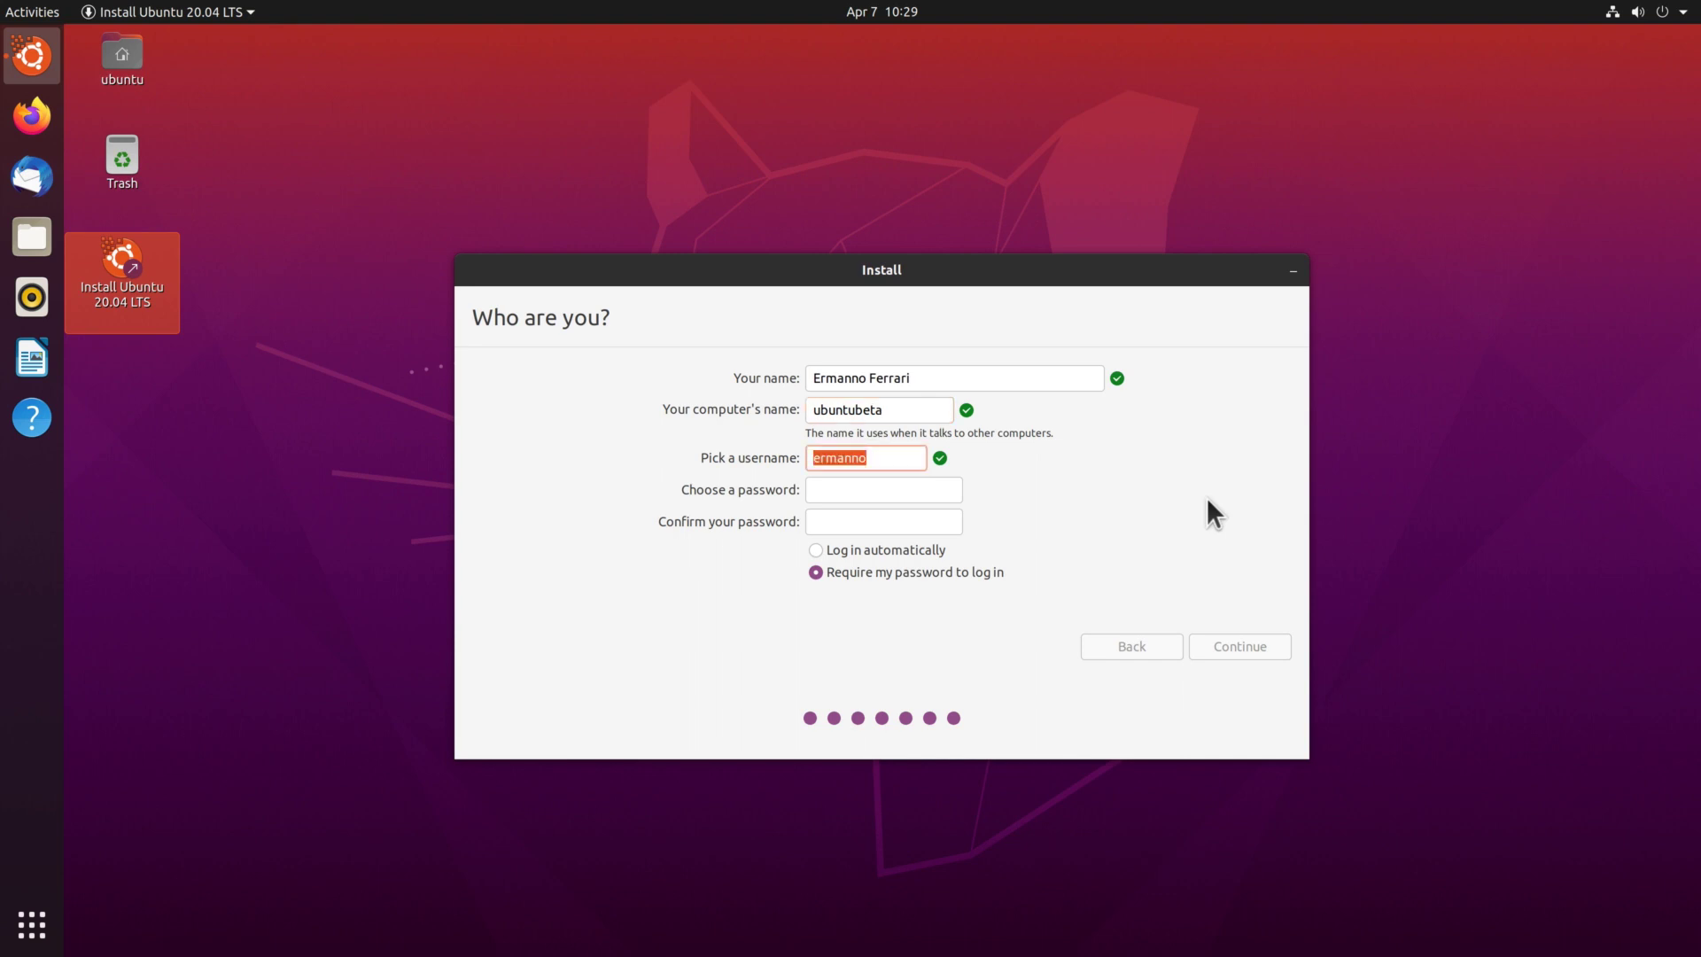
key(Tab)
text(ubunt)
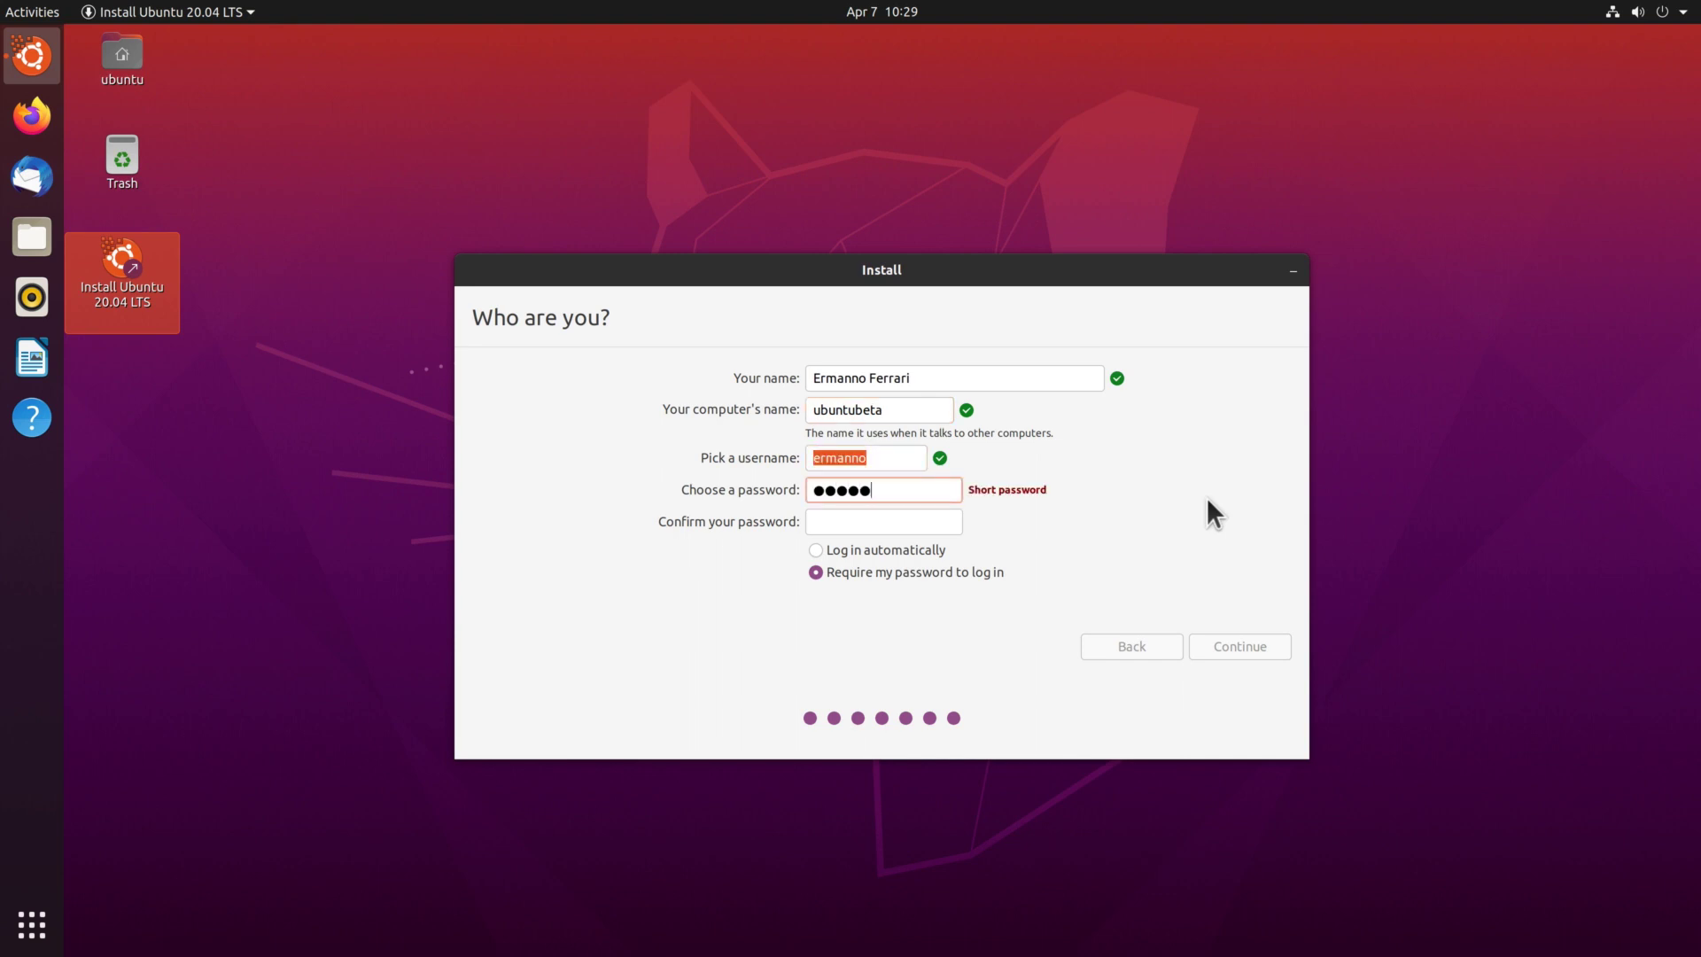
text(u123)
key(Tab)
text(ubu)
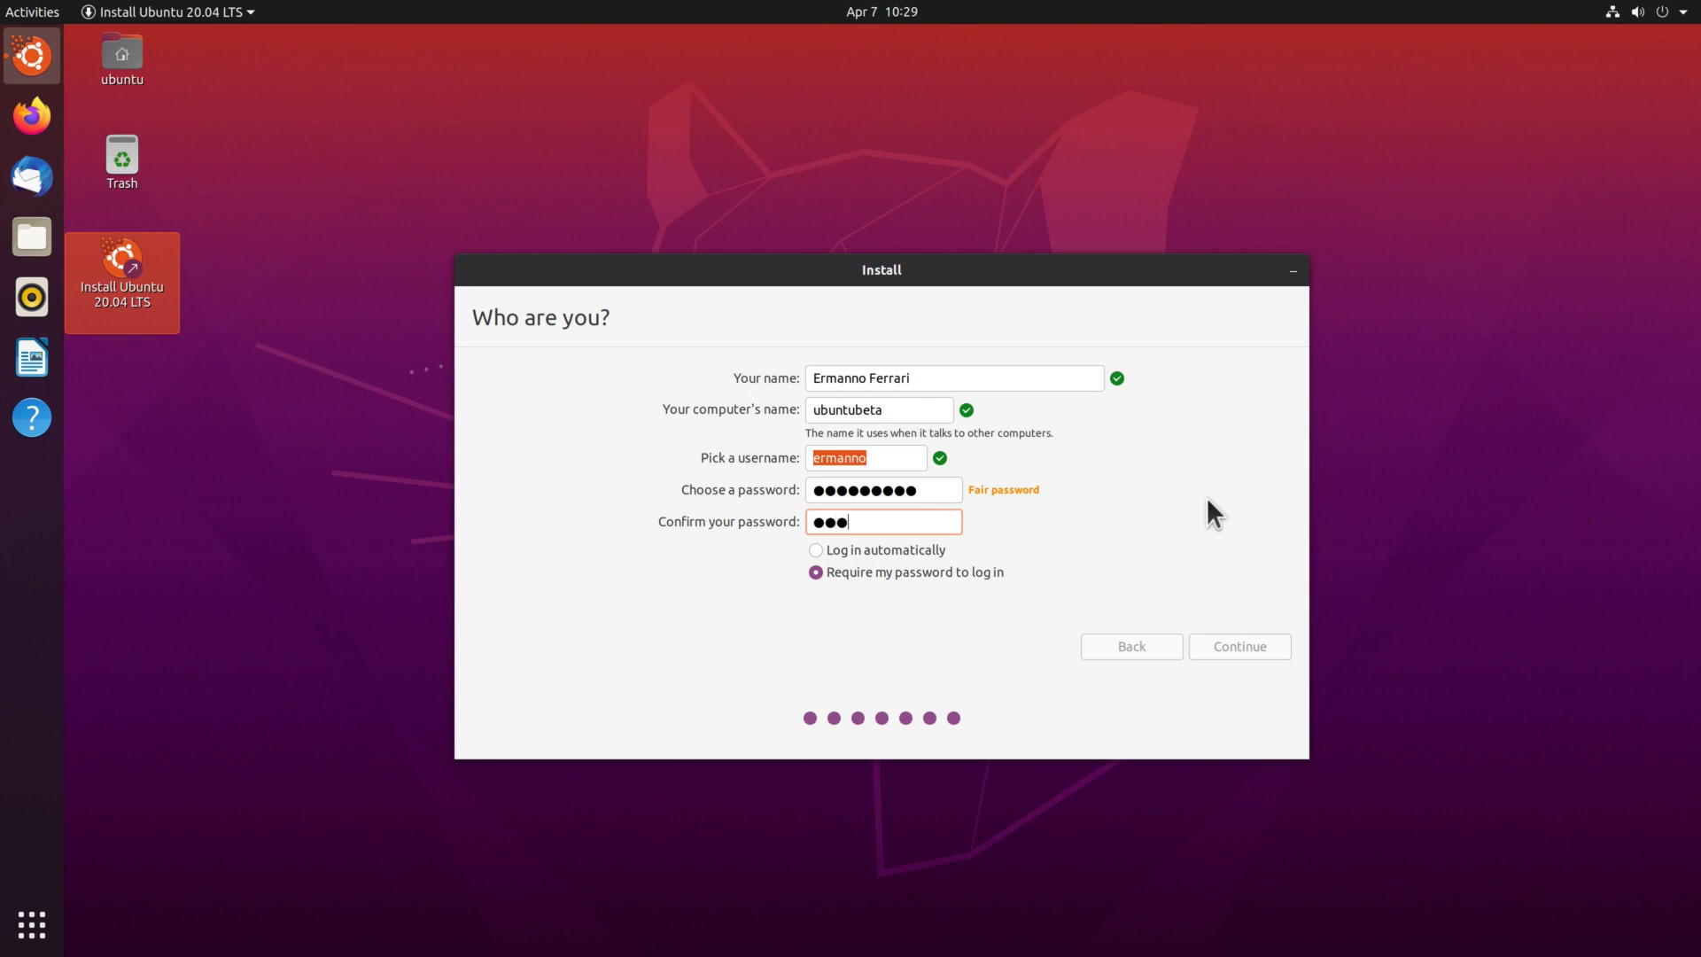
text(ntu123)
click(852, 573)
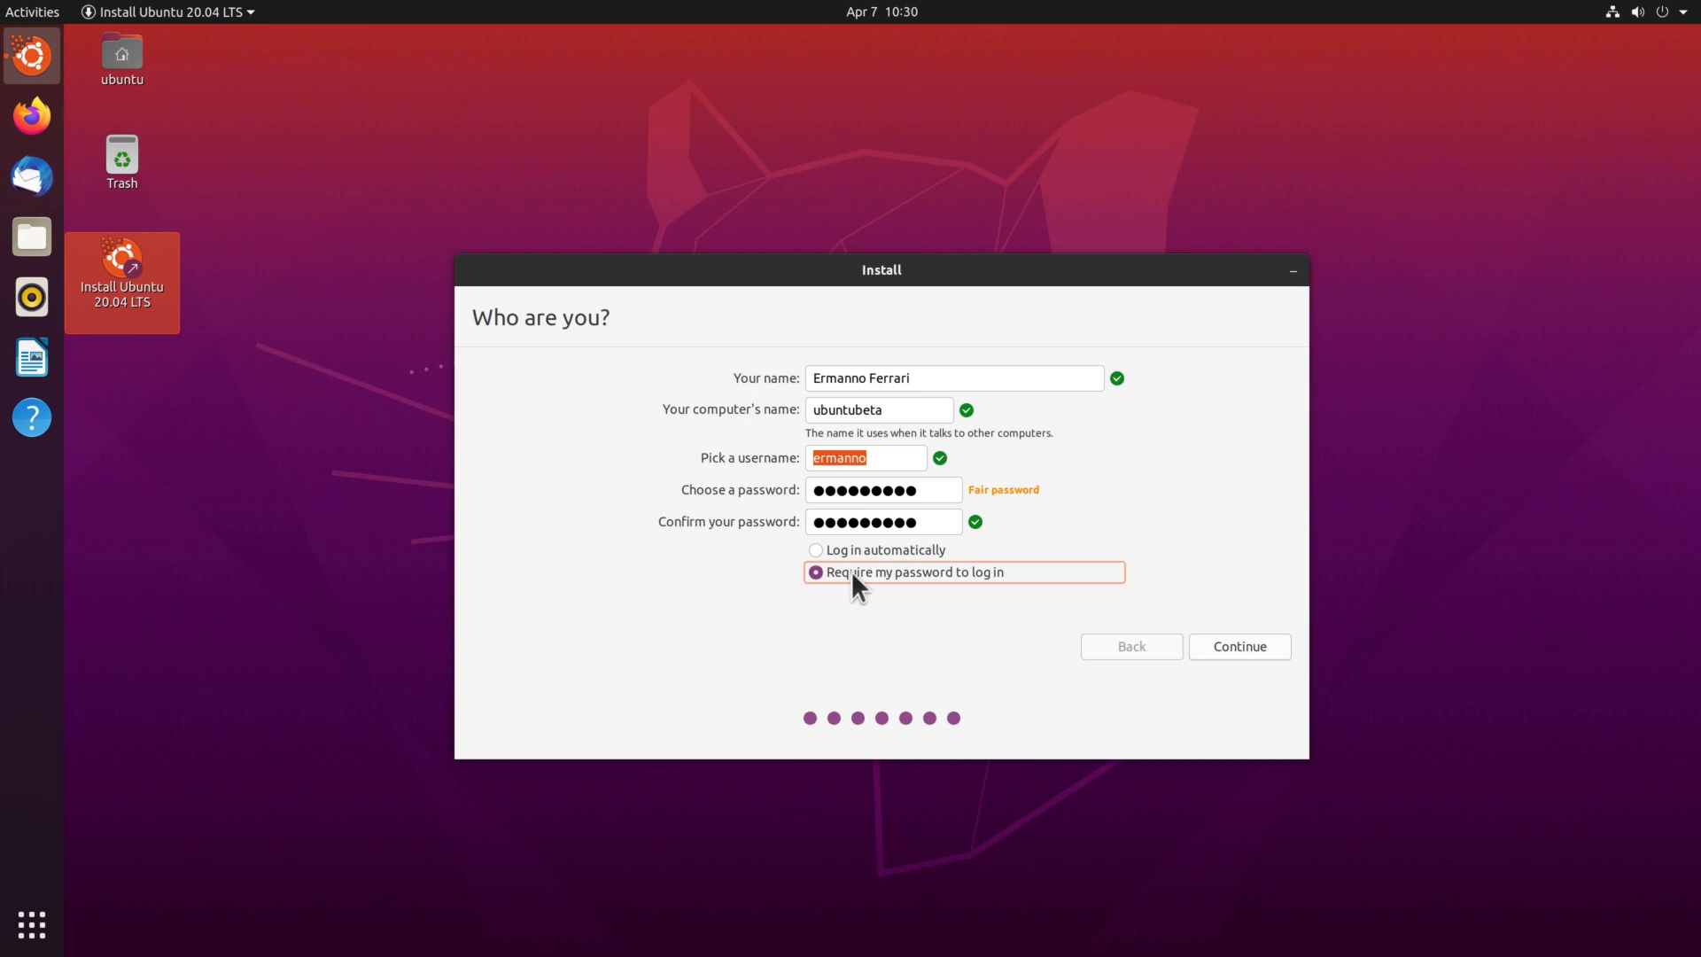
click(1243, 652)
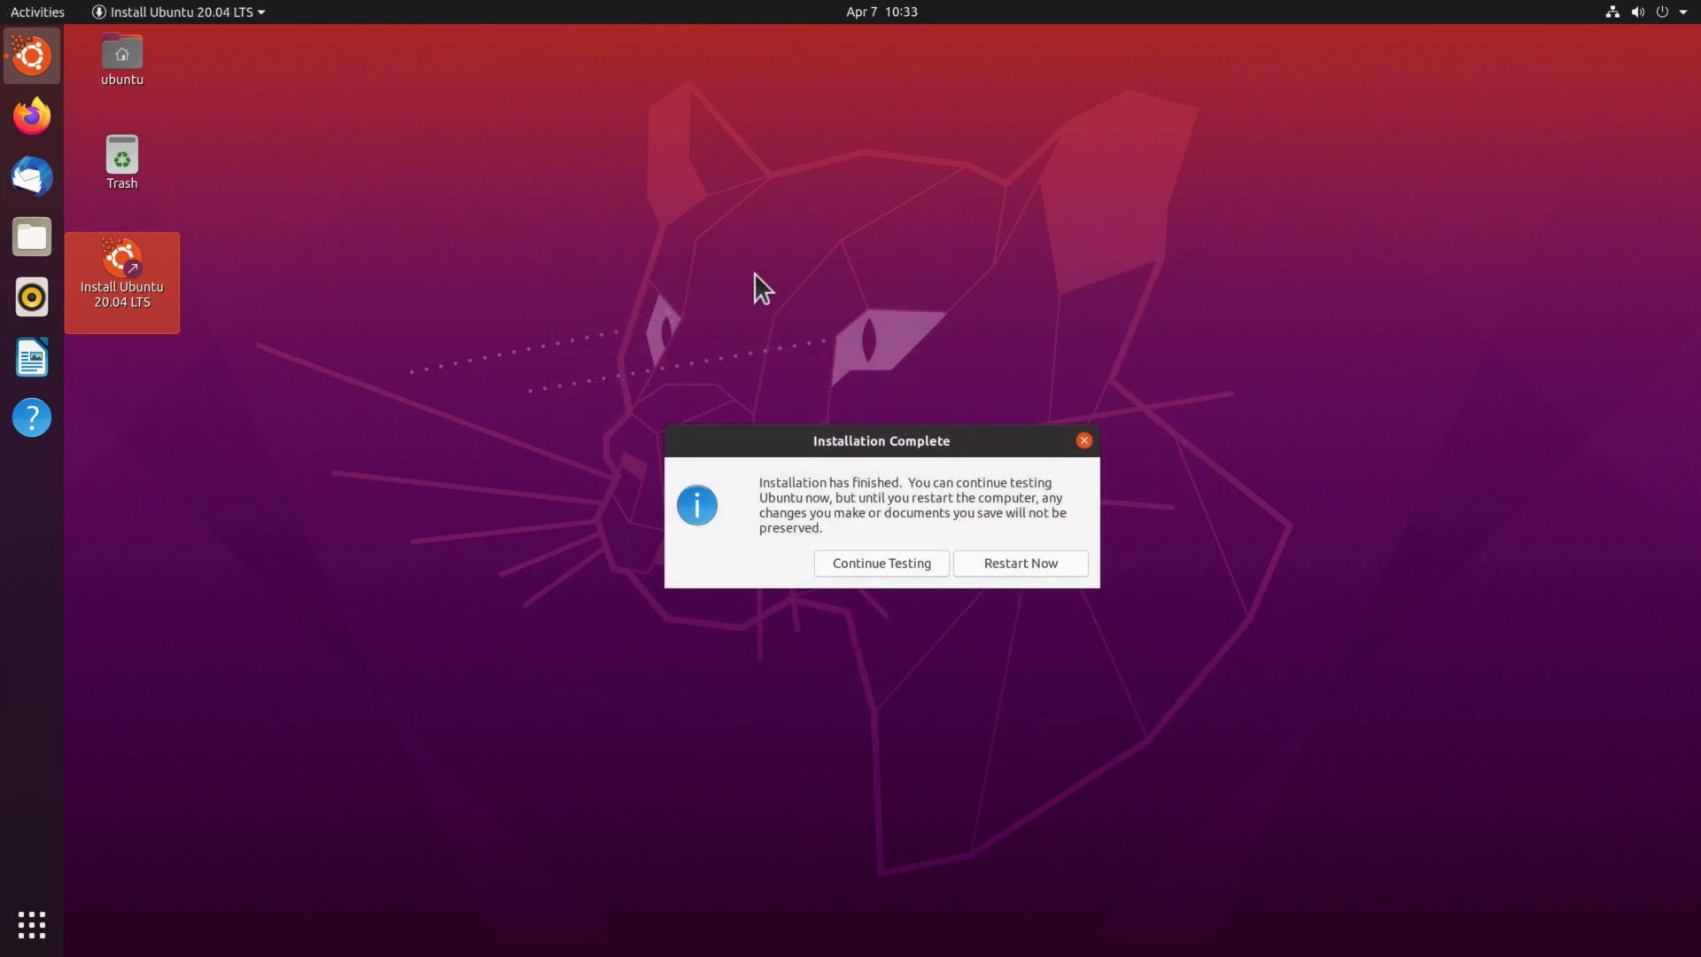
Restart into the newly installed Ubuntu once installation completes.
click(1032, 570)
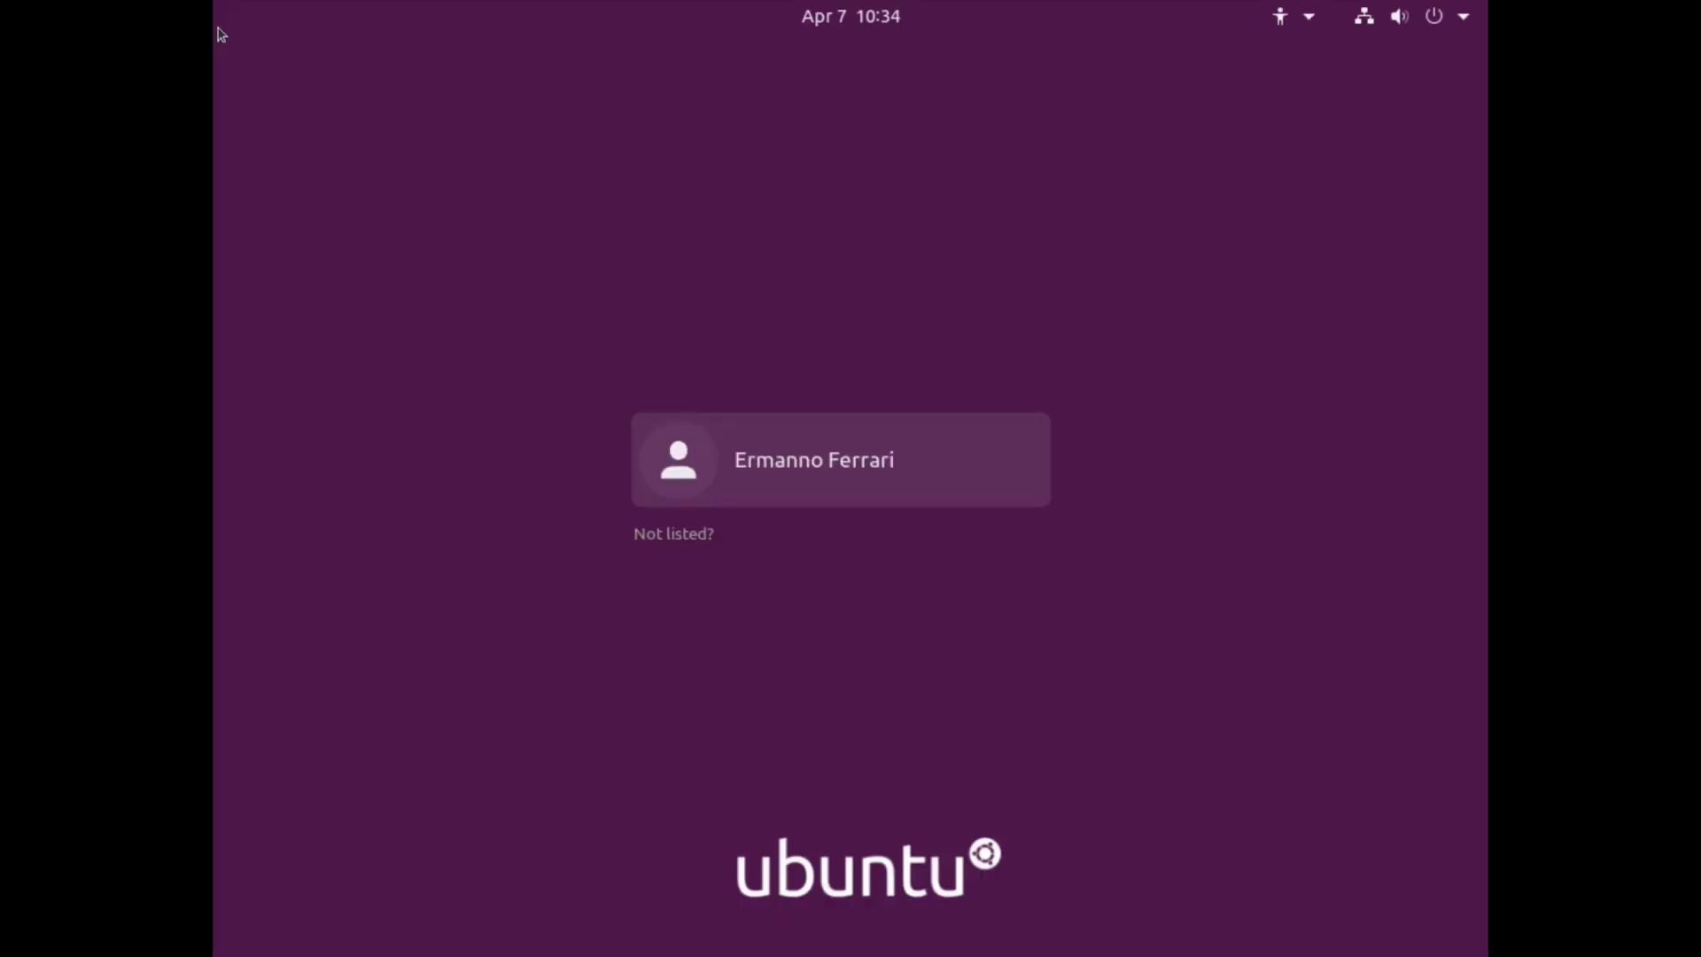
Sign in to the new user account with its password.
key(Return)
text(**********)
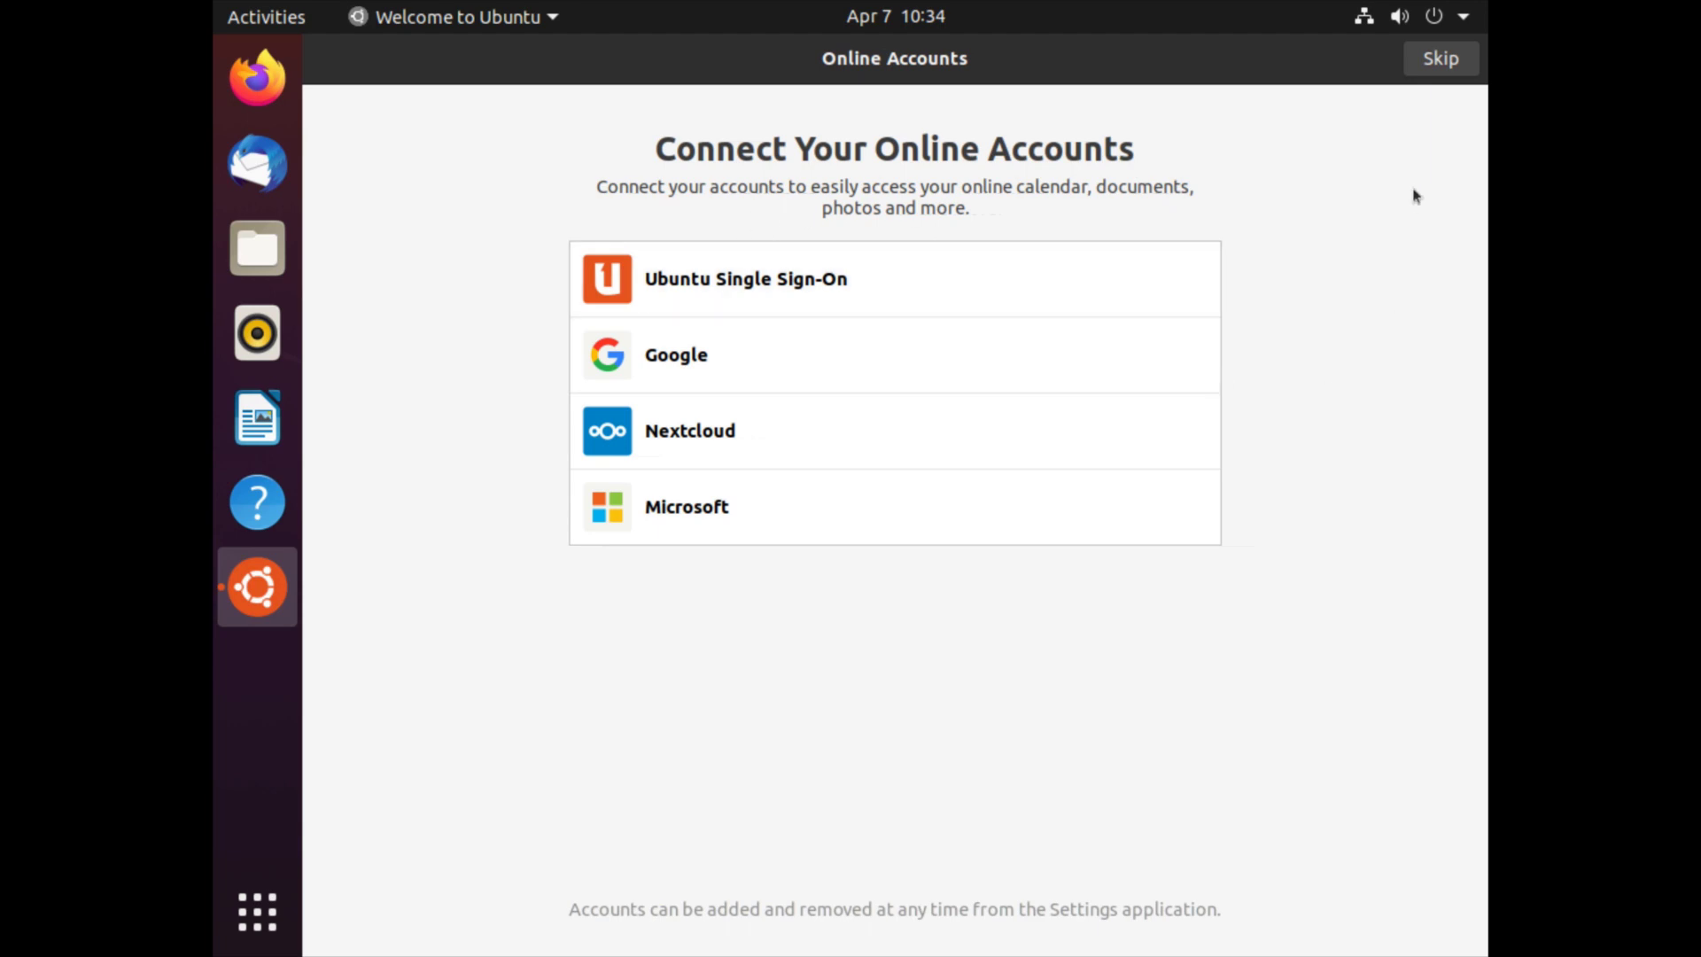
Skip online accounts and move past the Livepatch, Help improve Ubuntu and Privacy pages to finish.
click(1437, 62)
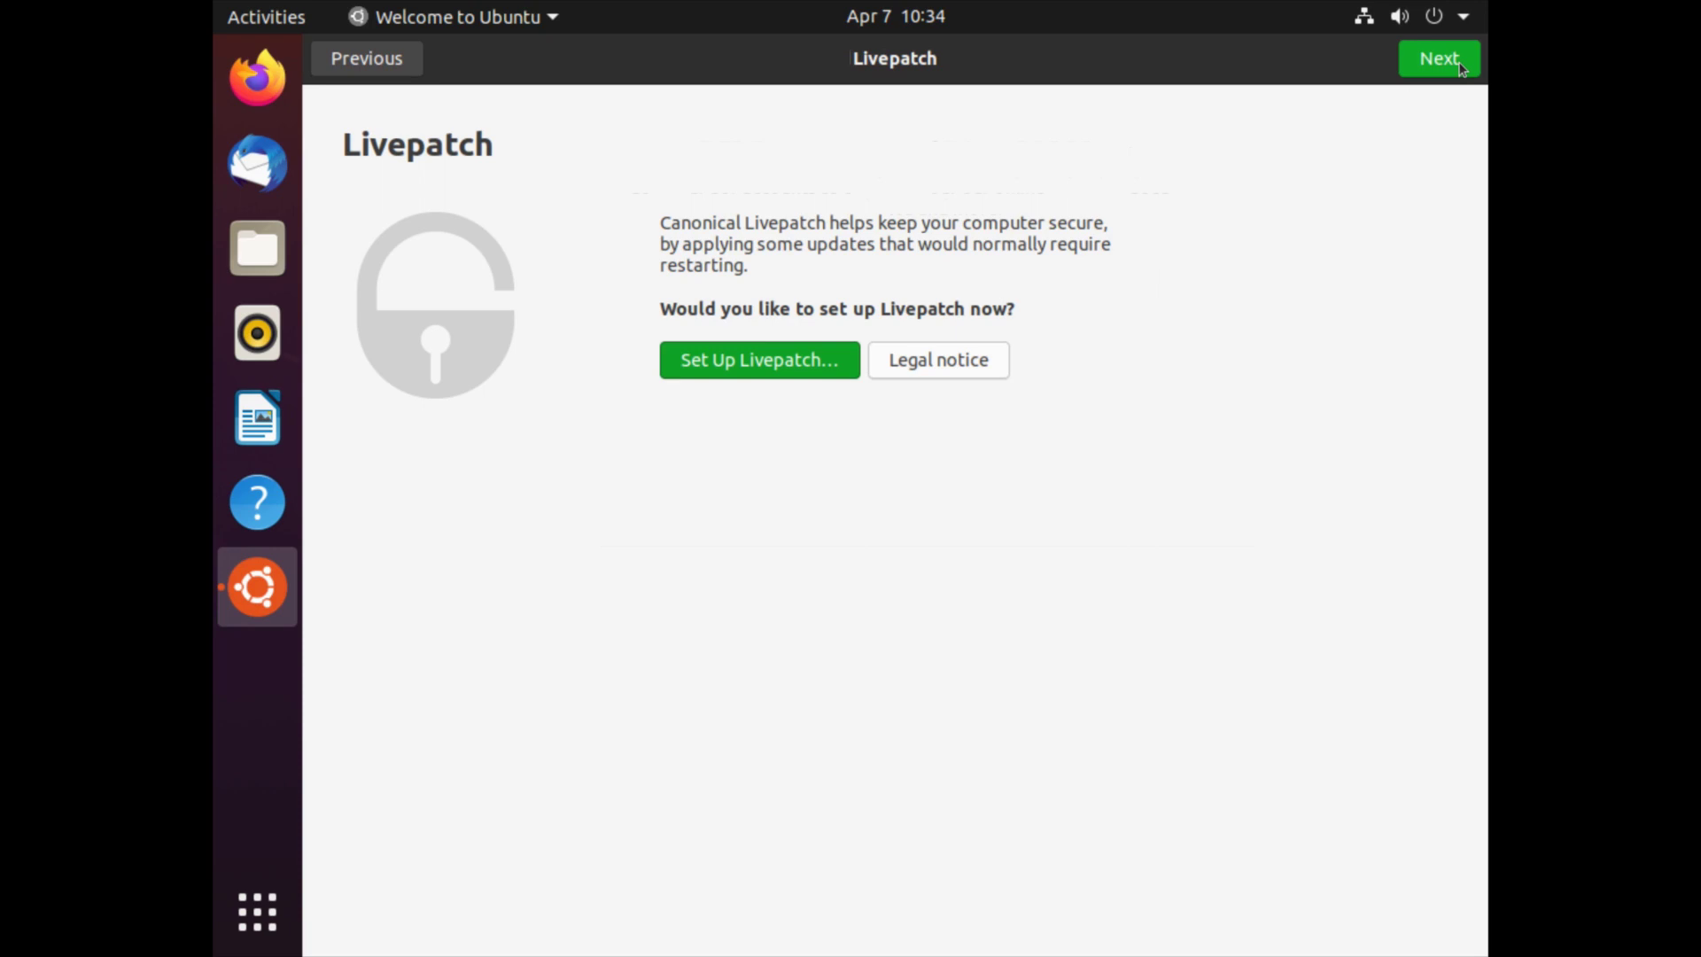
click(1458, 64)
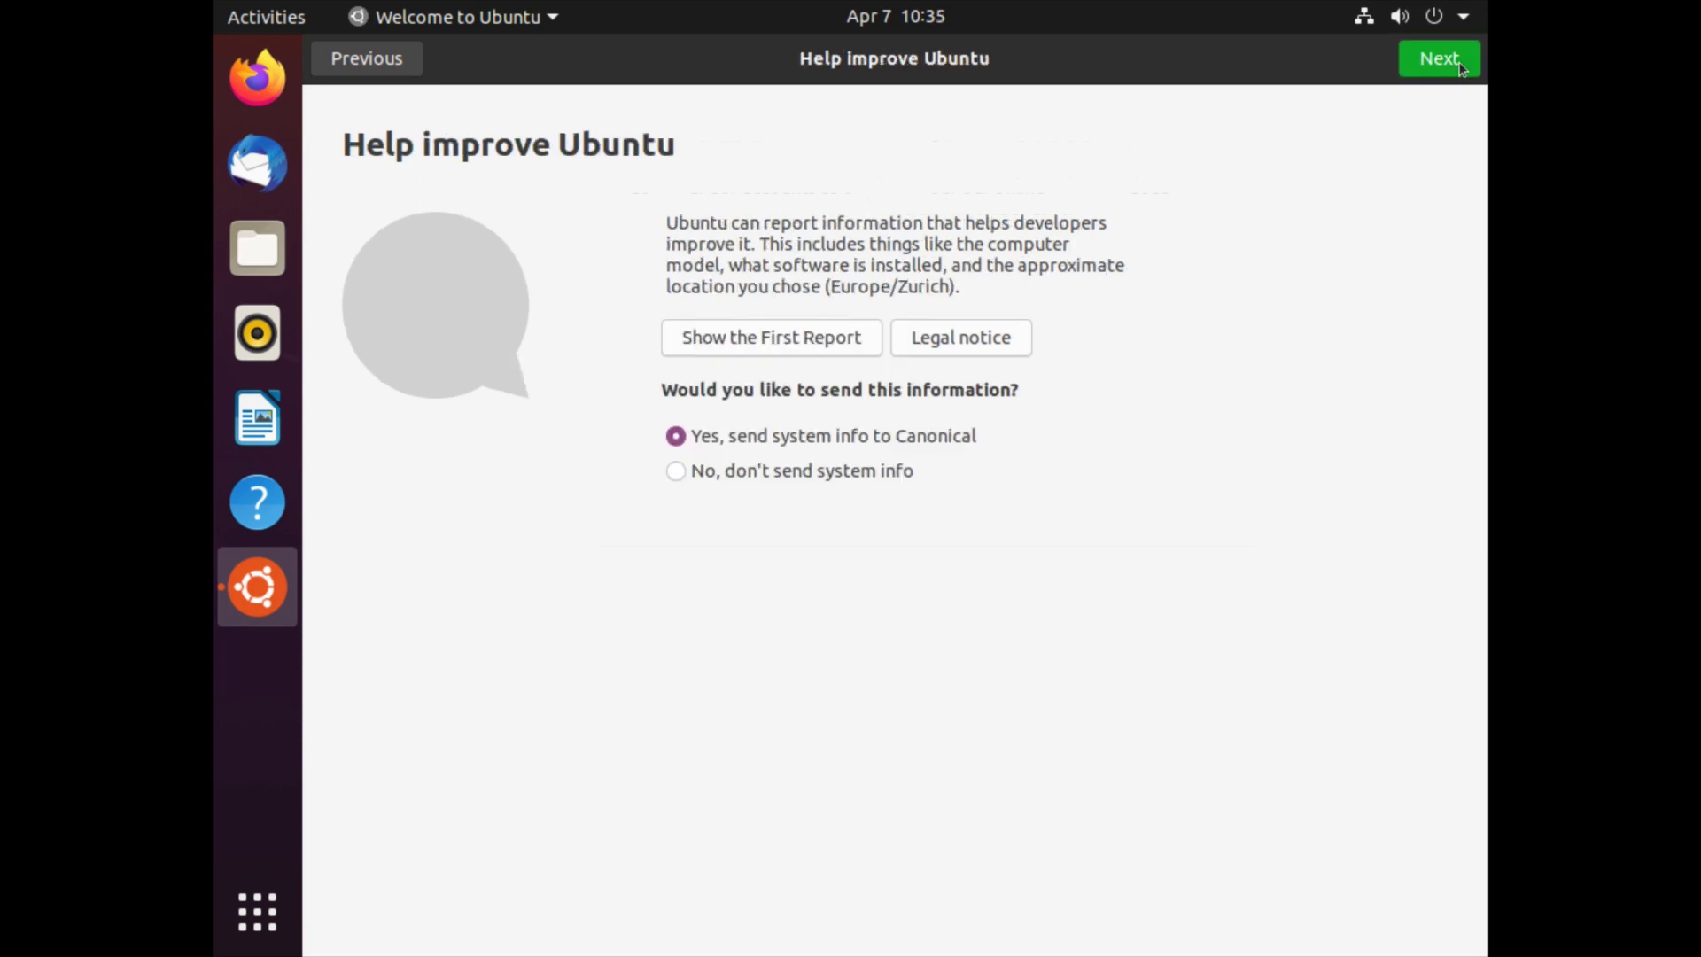
click(1459, 66)
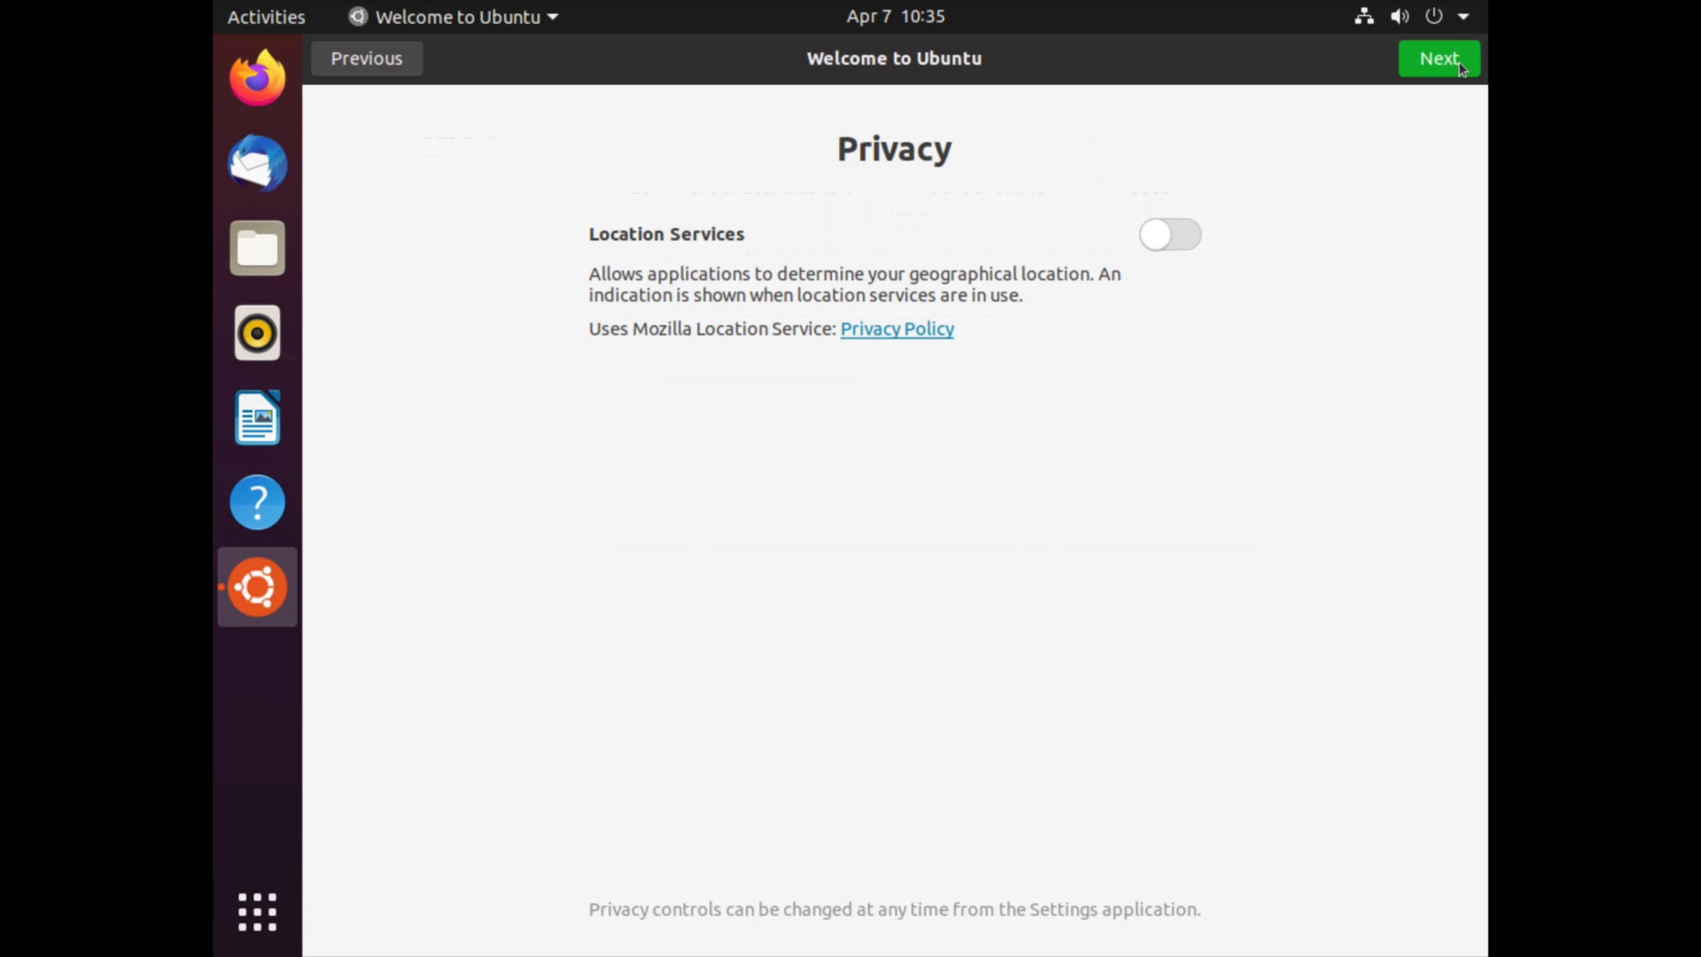
click(1460, 67)
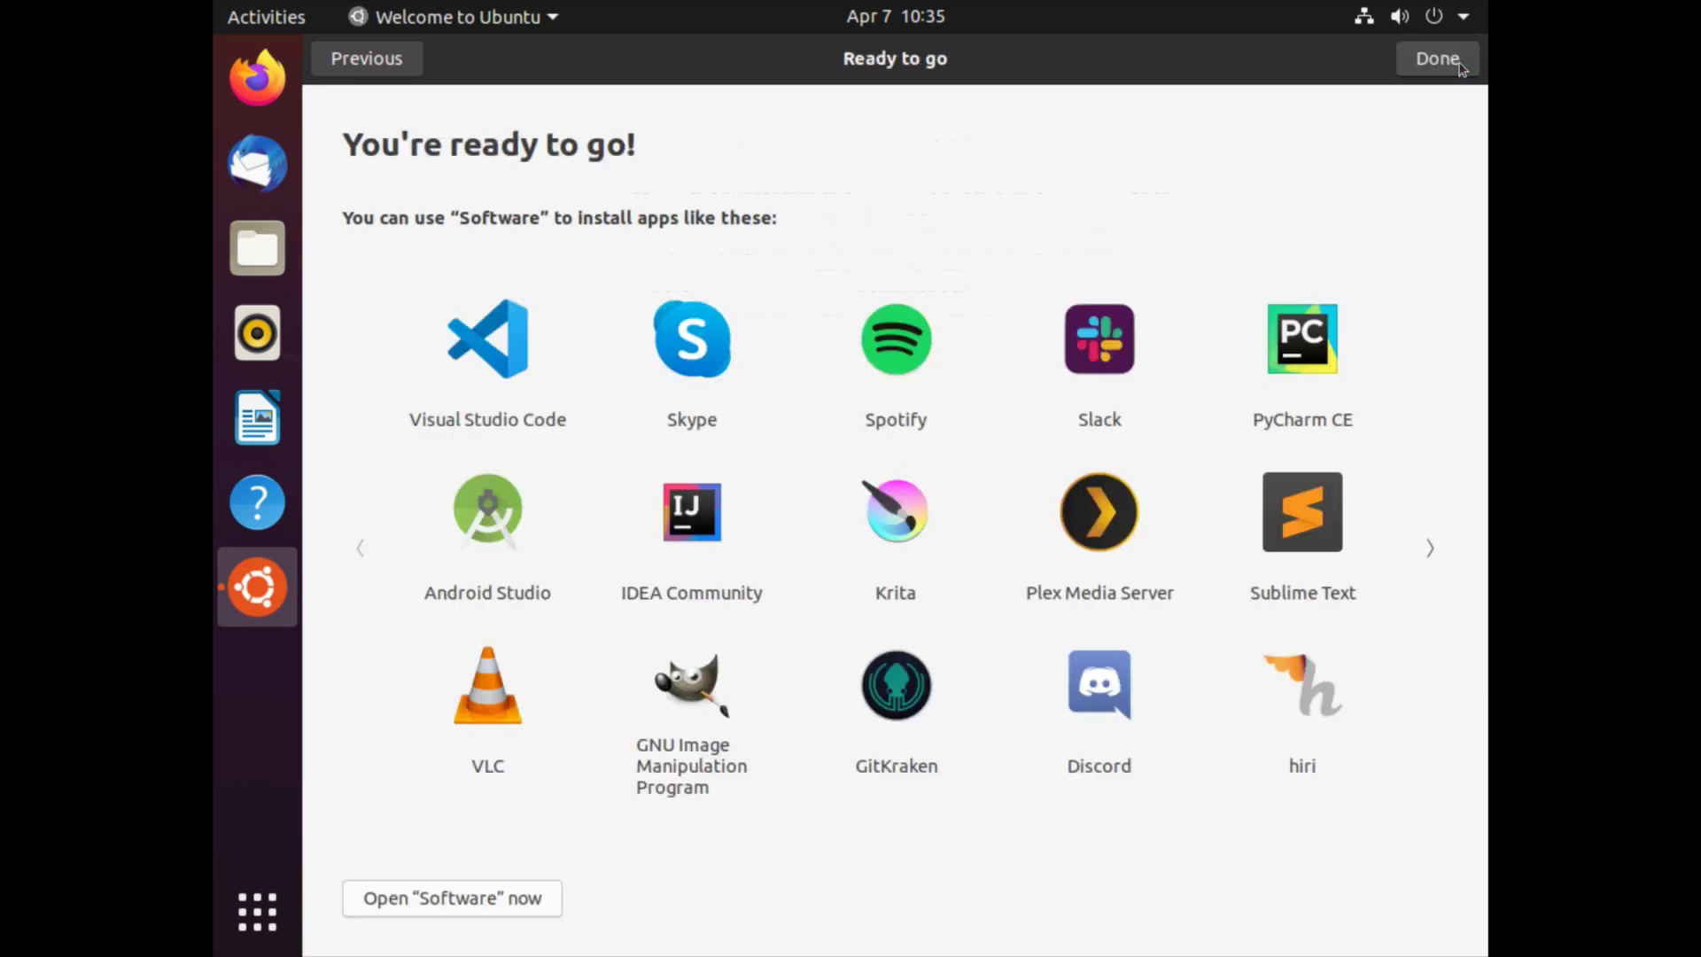
click(1460, 68)
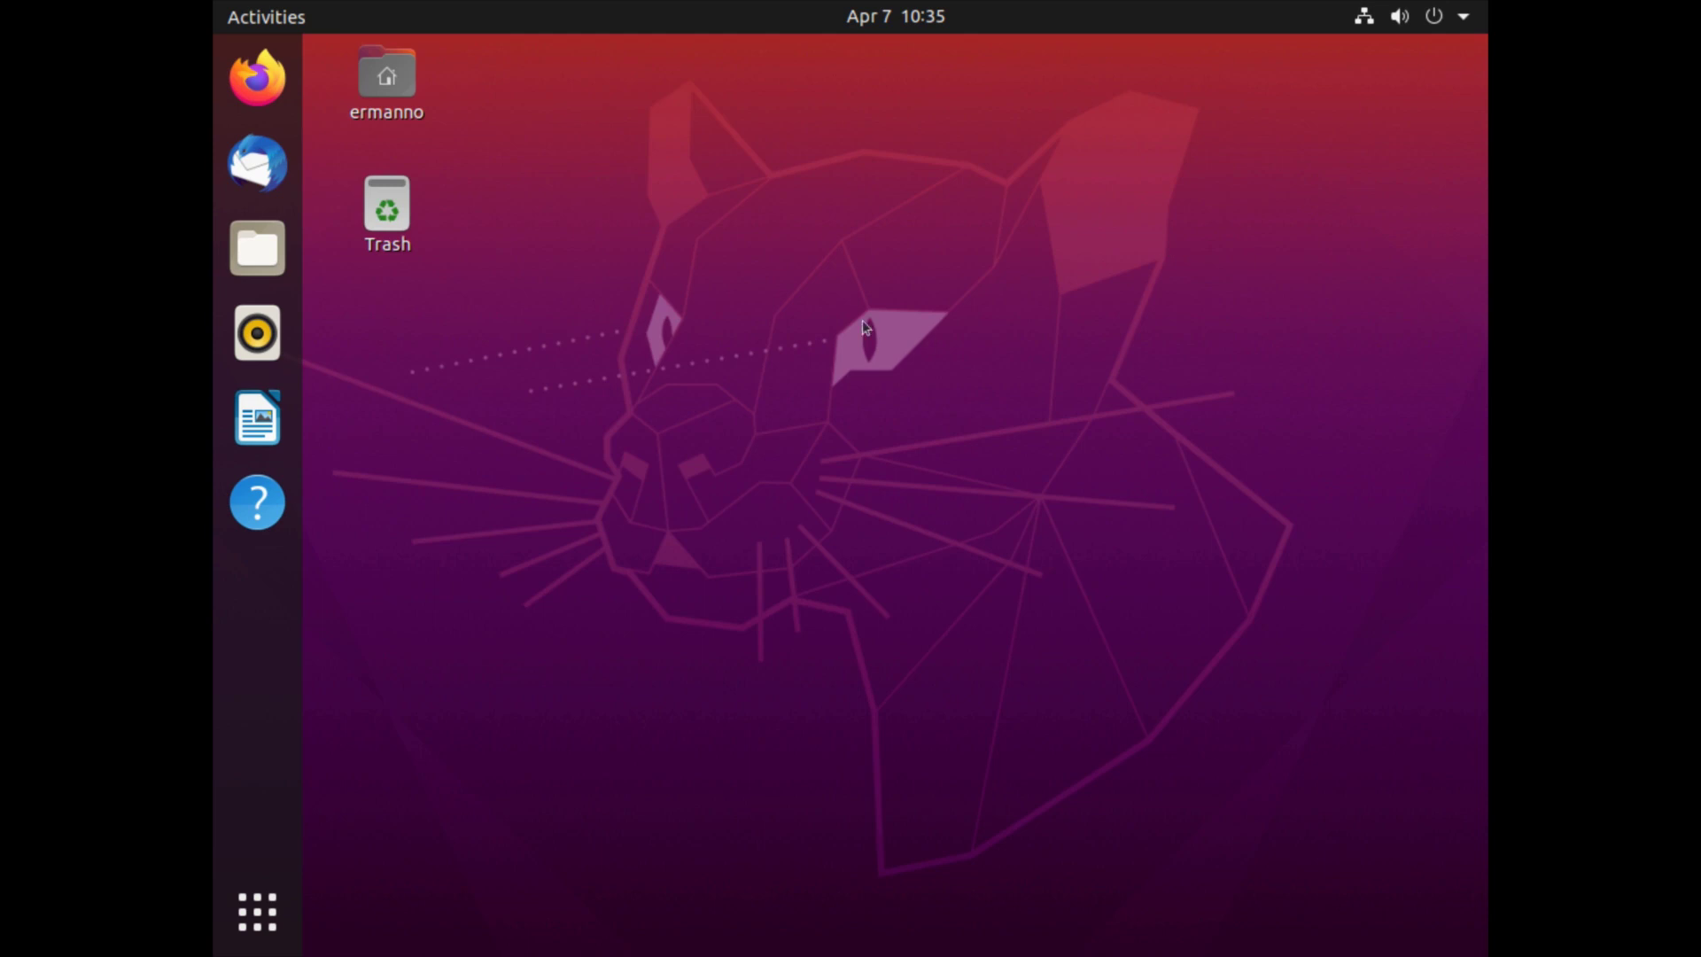
Set the display to 3840 × 2160 (16:9) at 200 % scale, keep it, and toggle Fractional Scaling on then off.
right_click(861, 310)
click(960, 626)
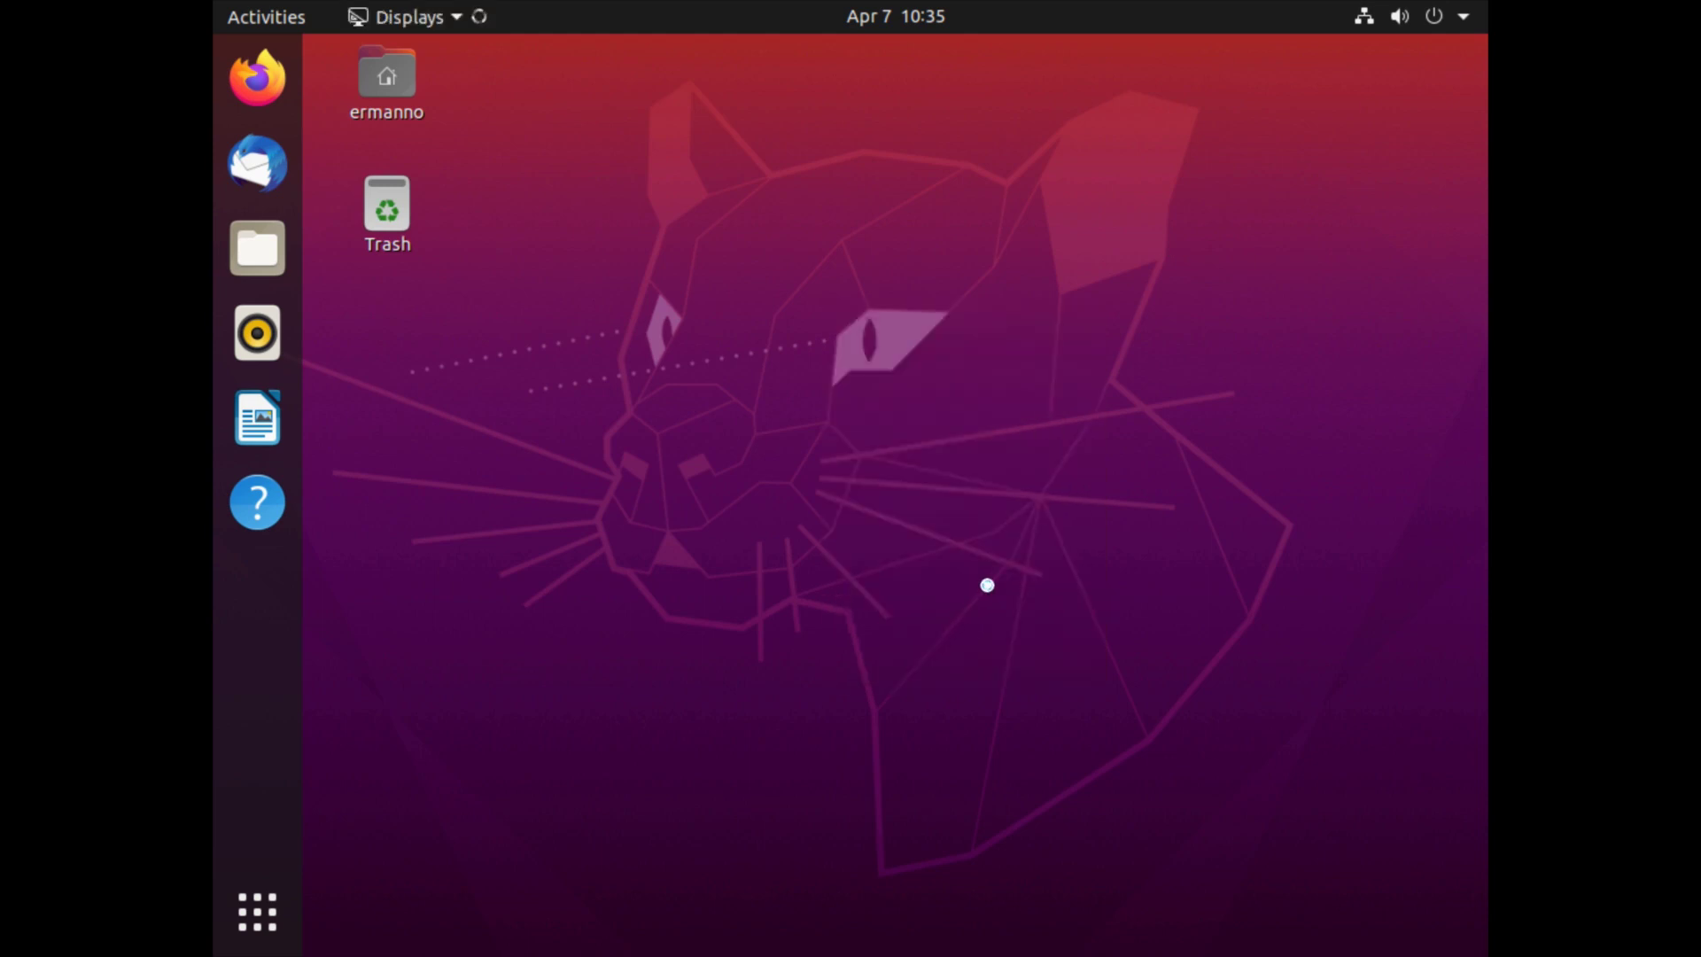
click(1258, 283)
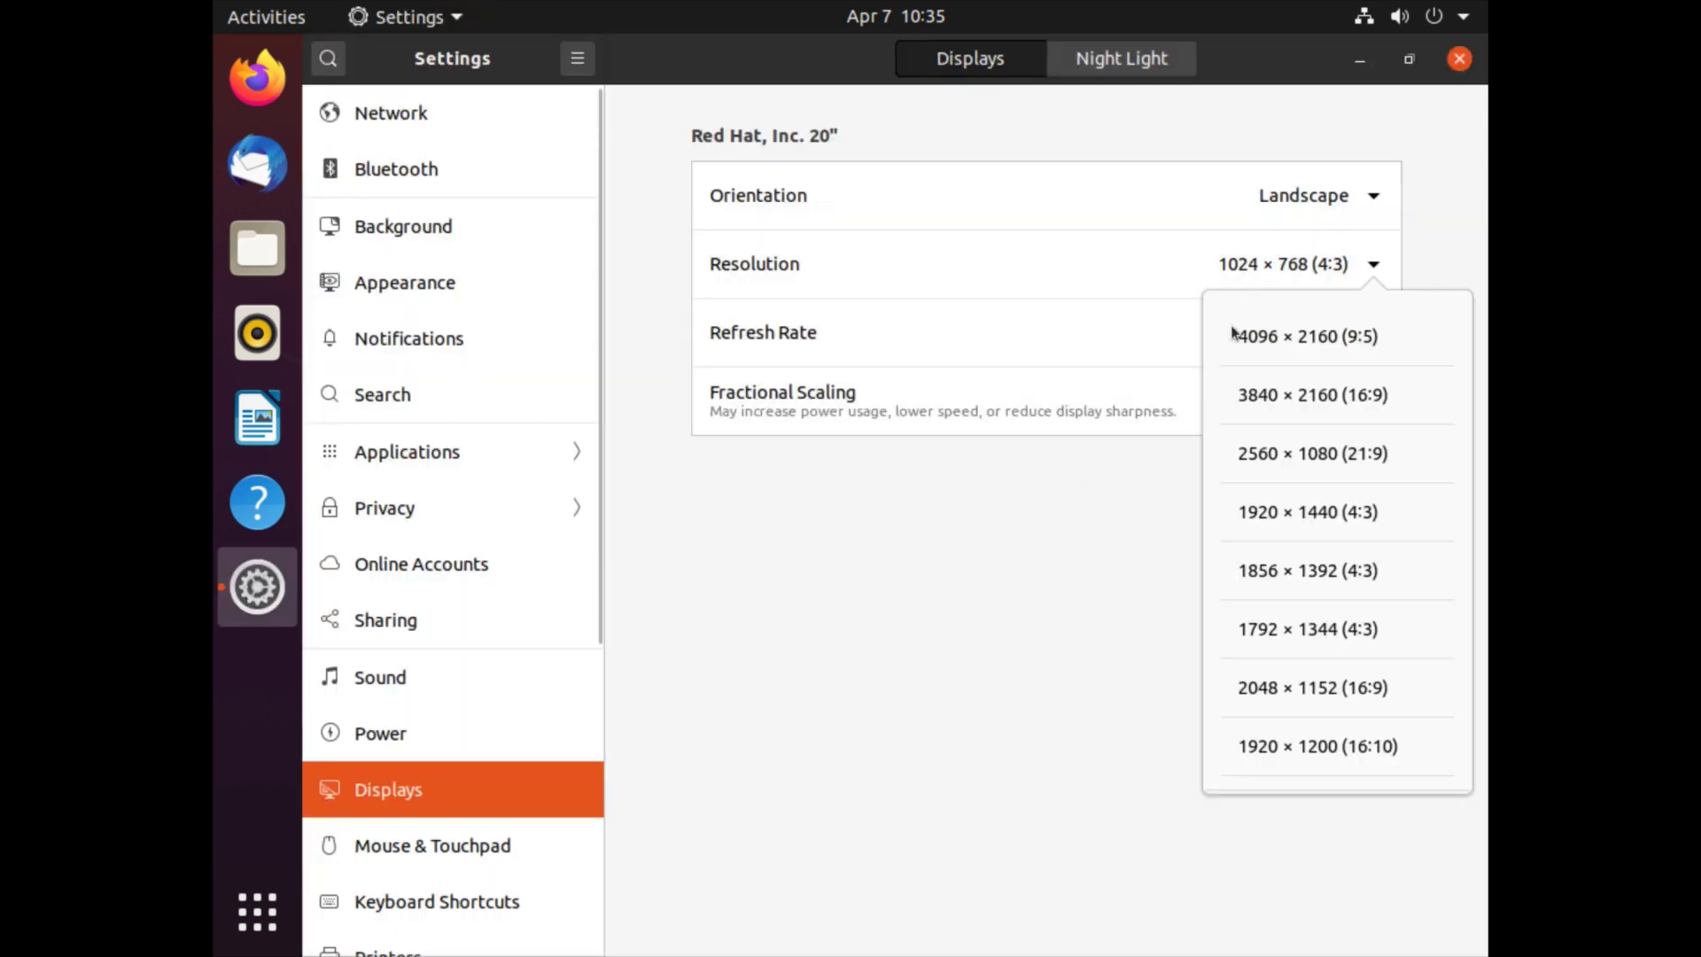
click(1229, 390)
click(1166, 346)
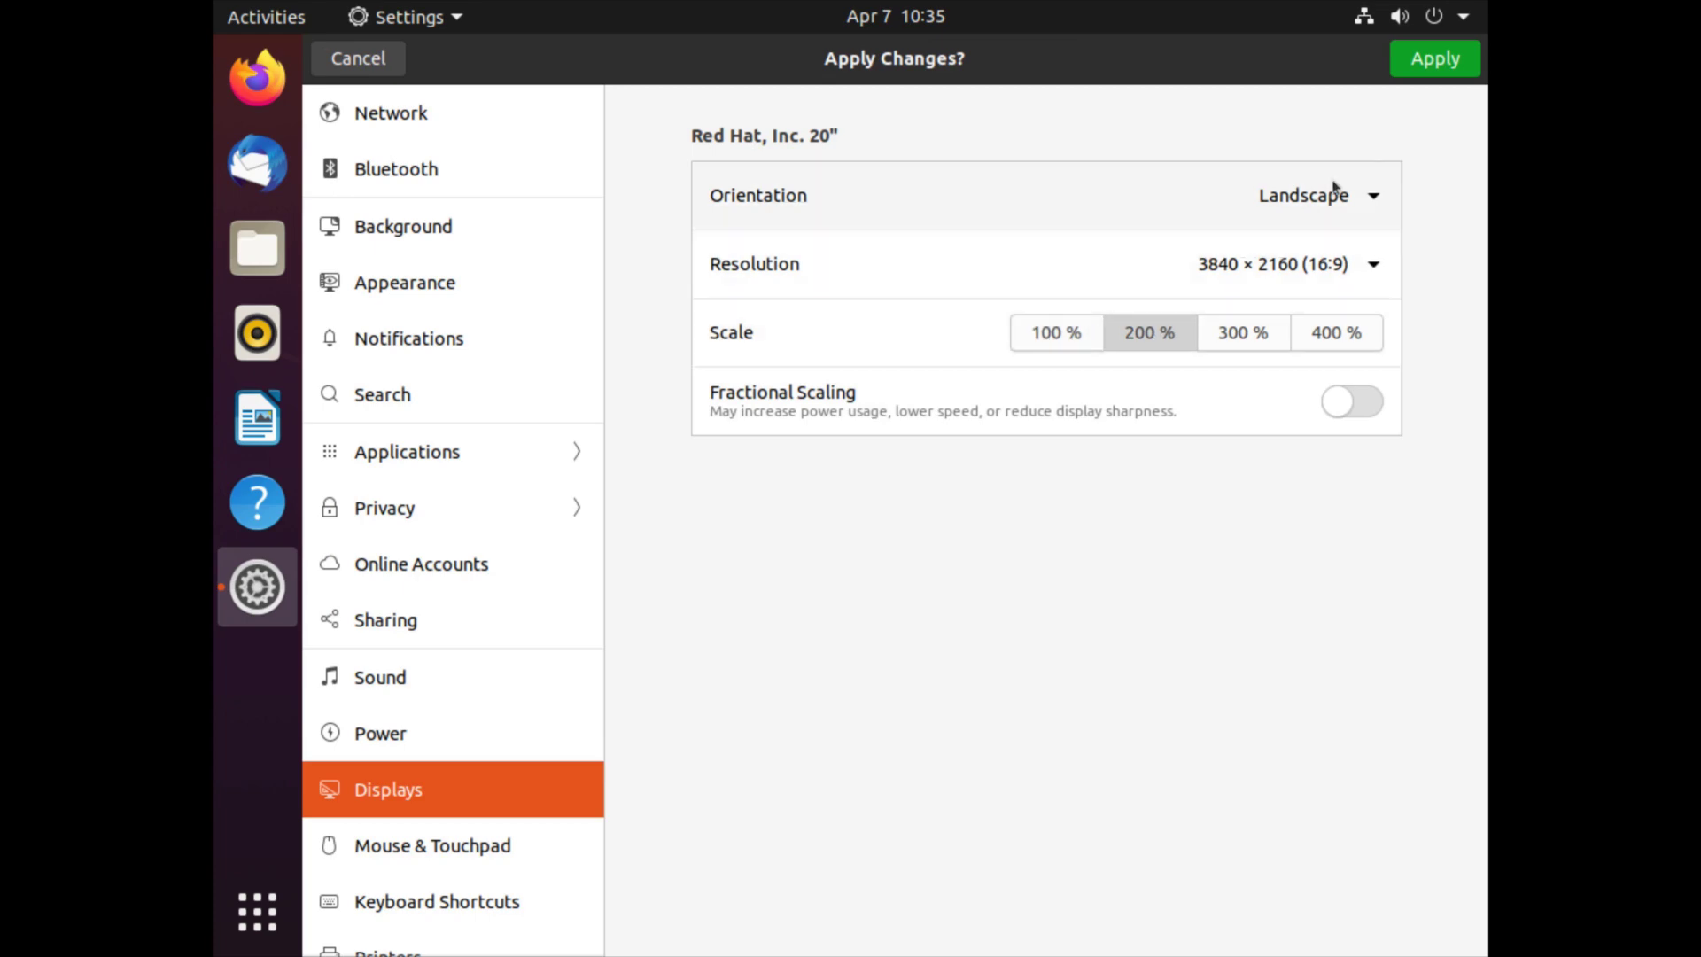
click(1414, 71)
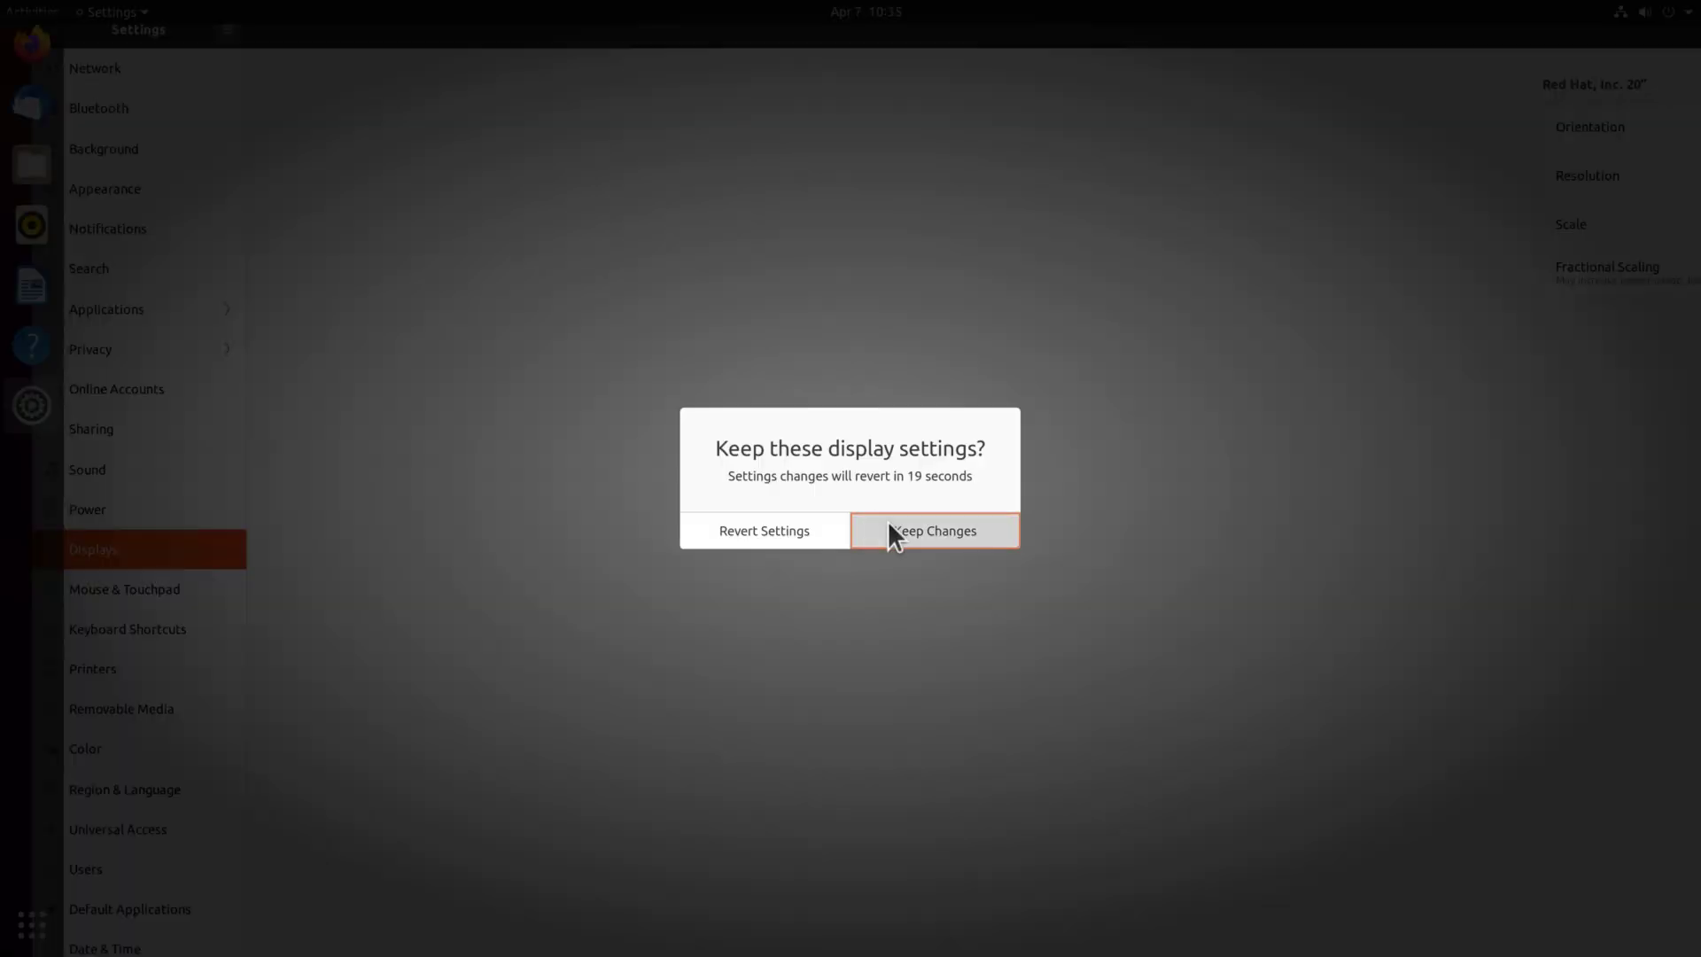
click(888, 519)
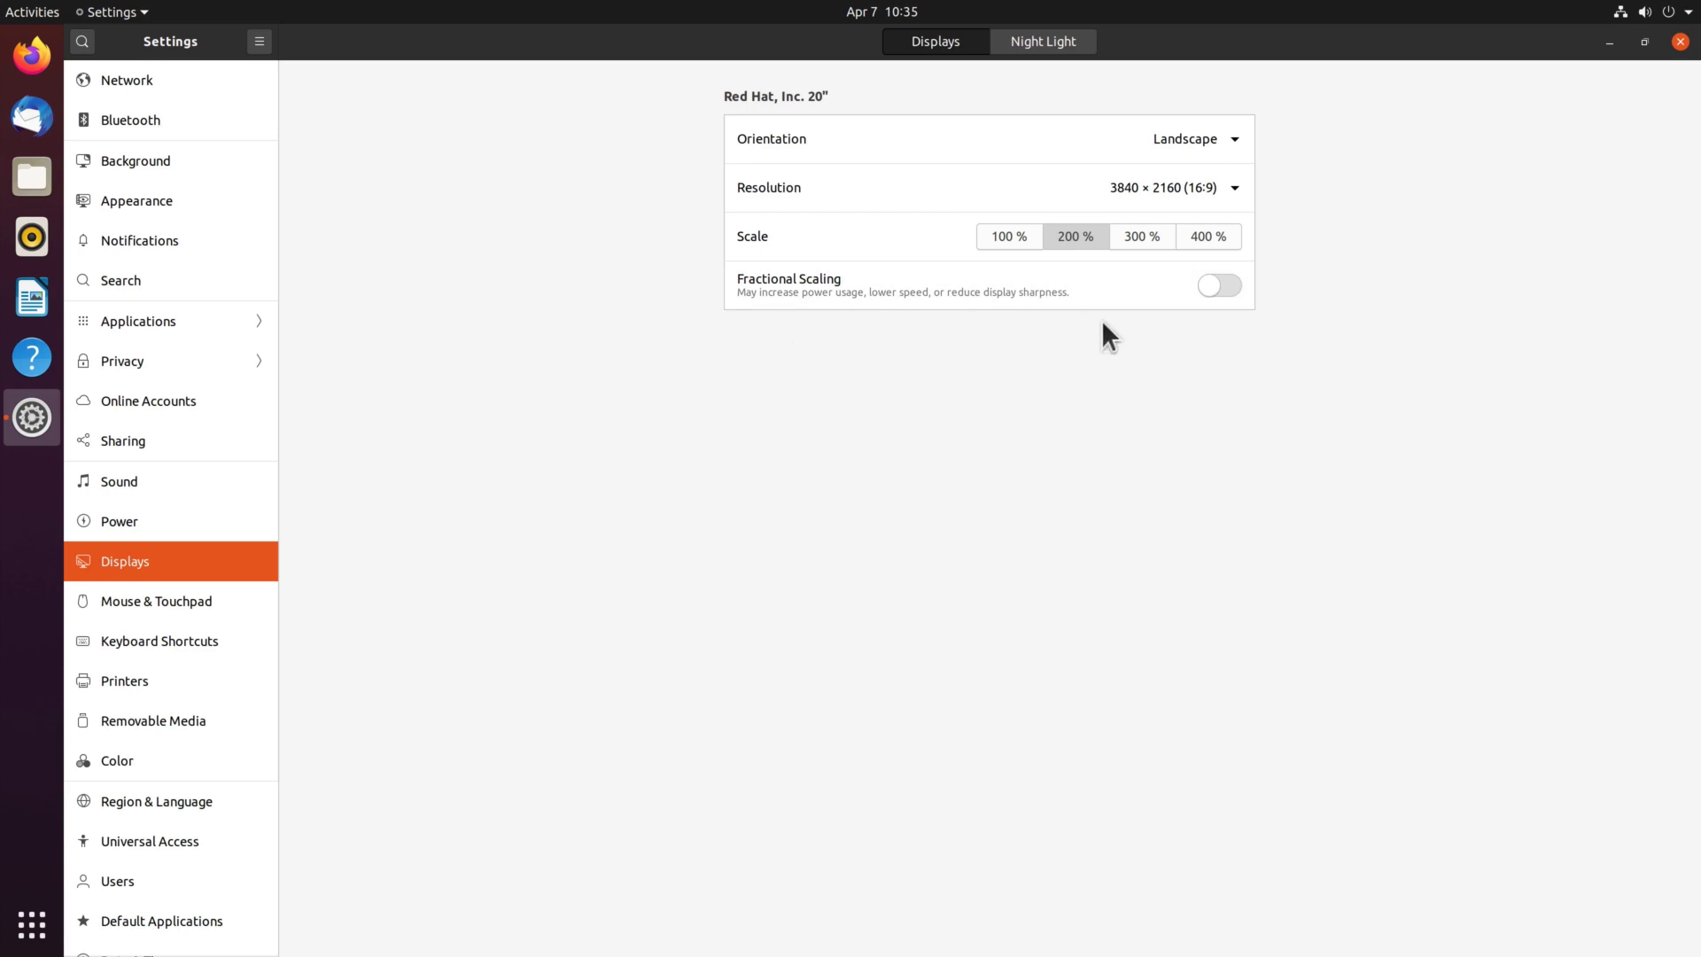
click(1220, 287)
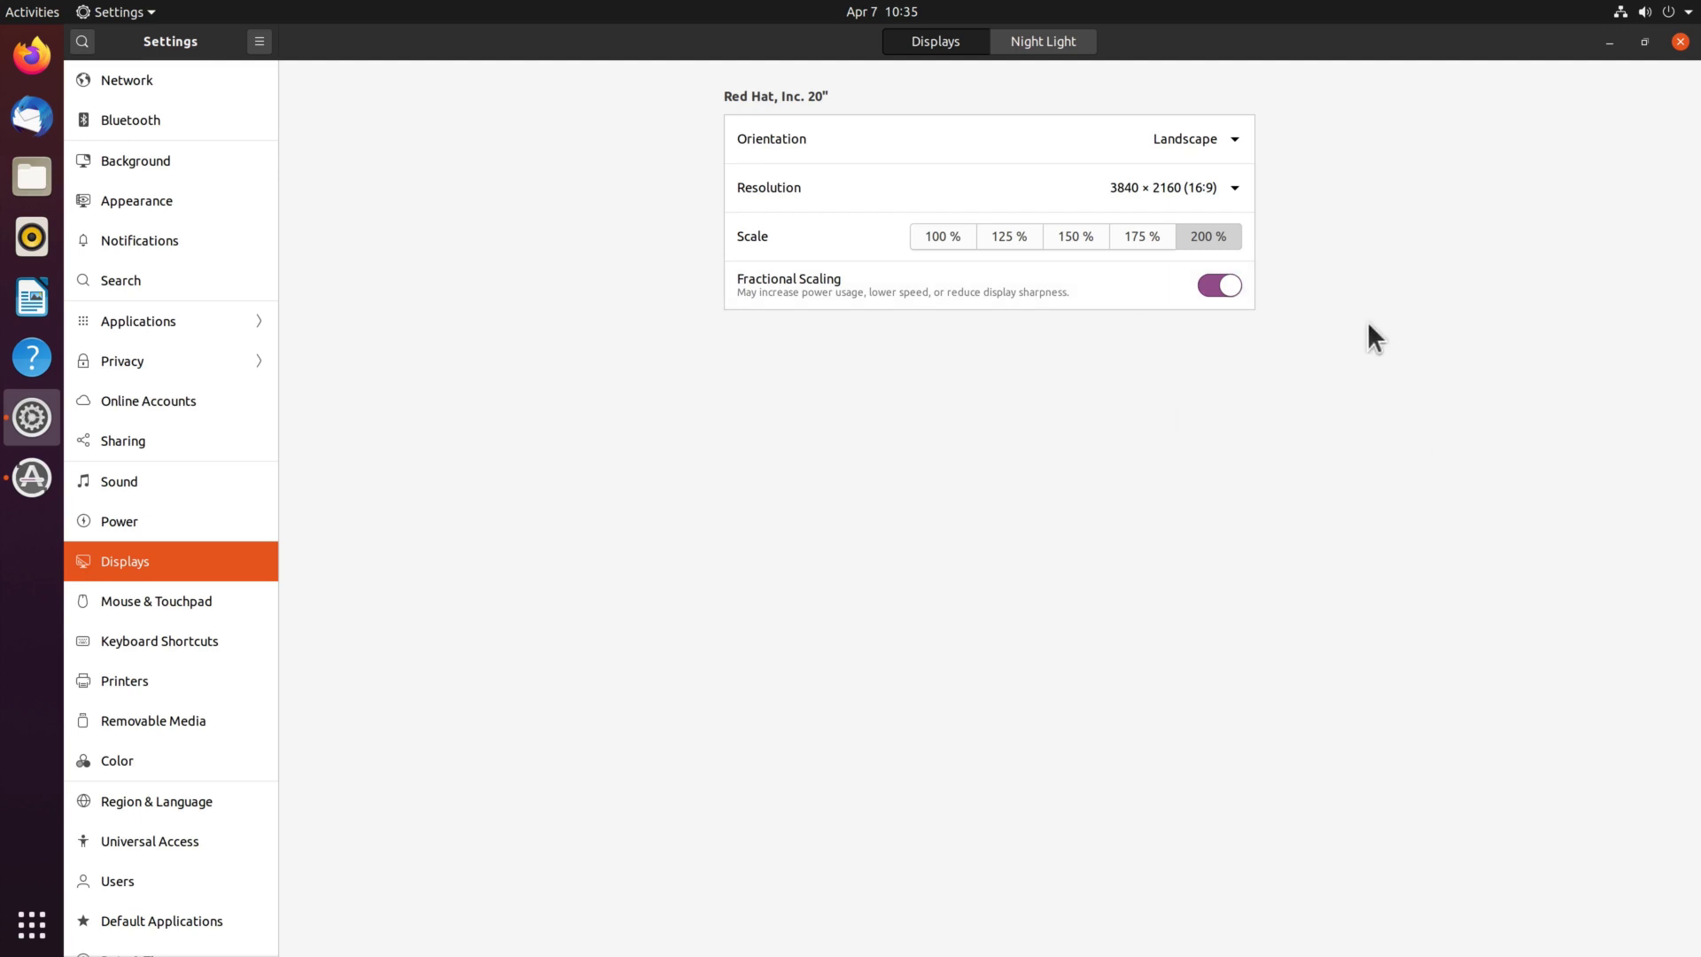
click(1214, 286)
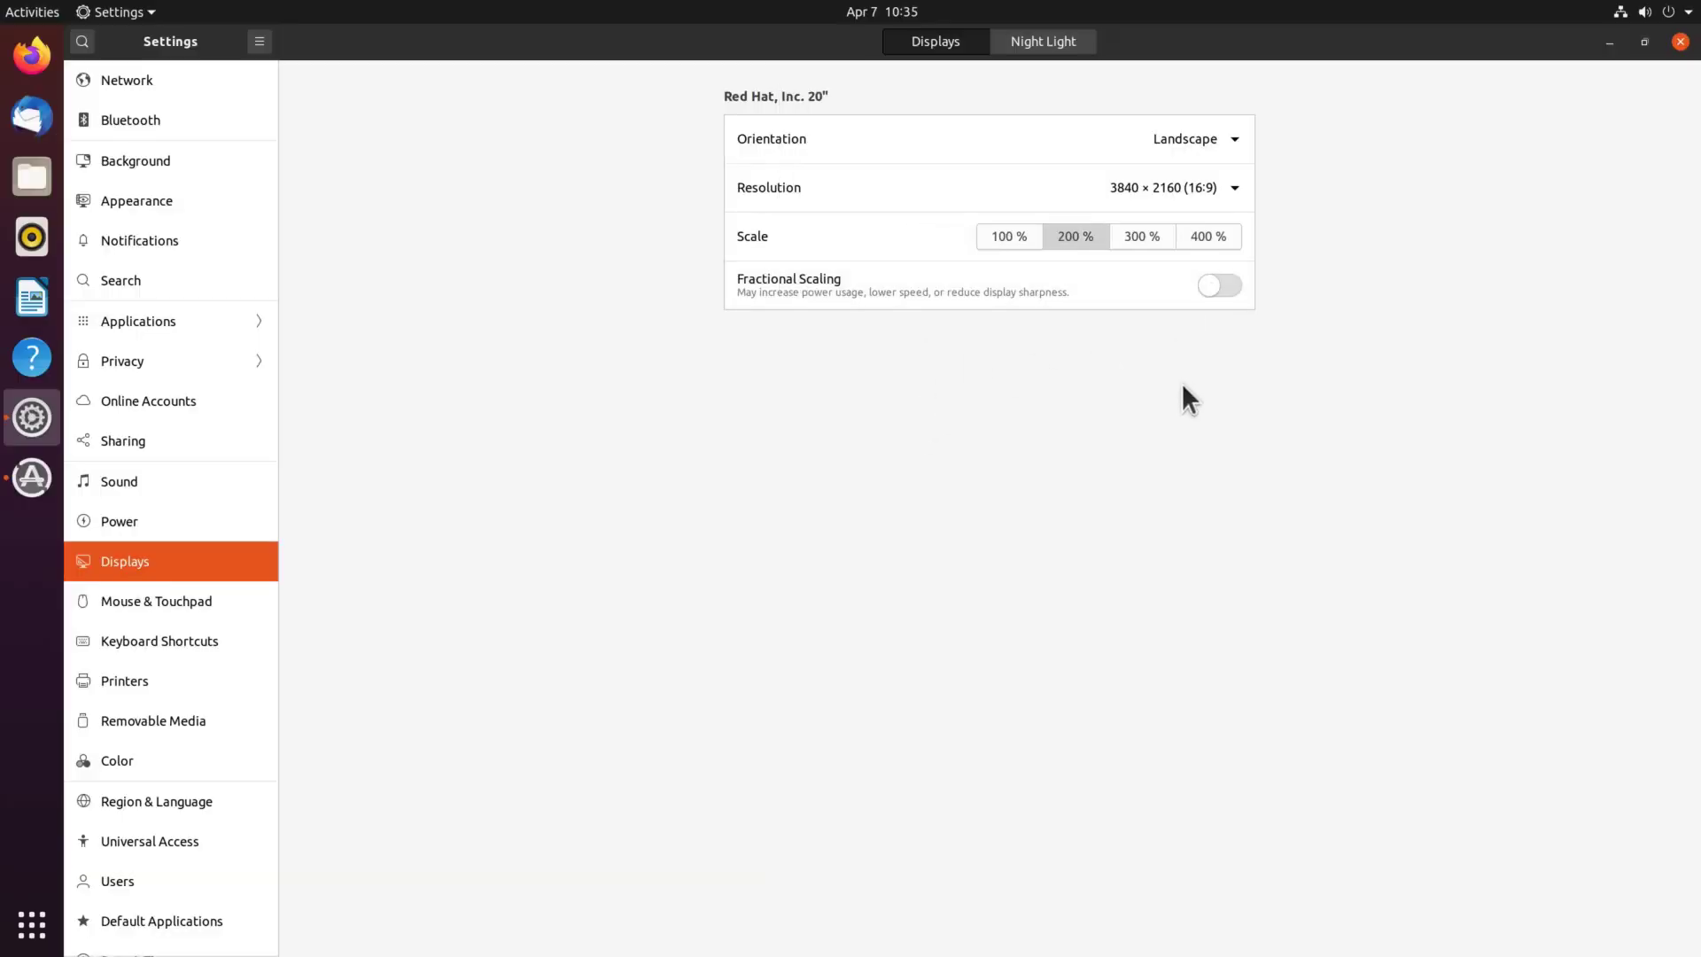
Close Settings, postpone the software updates with Remind Me Later, and open the Home folder in Files.
click(1680, 41)
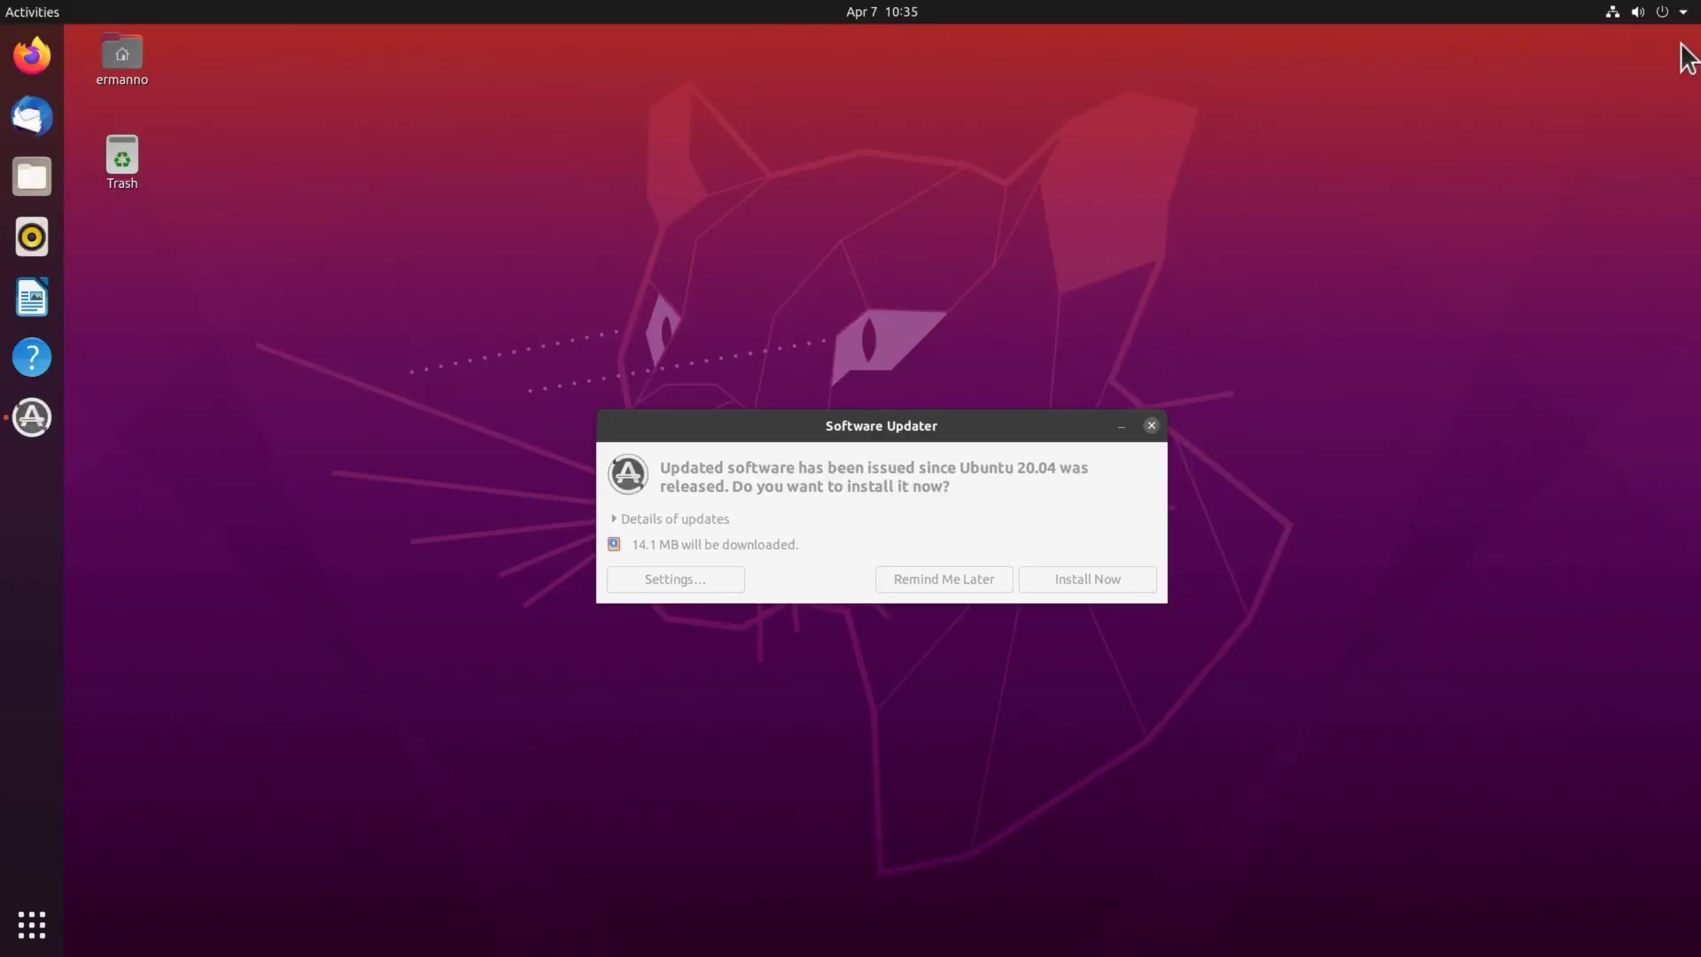
click(795, 427)
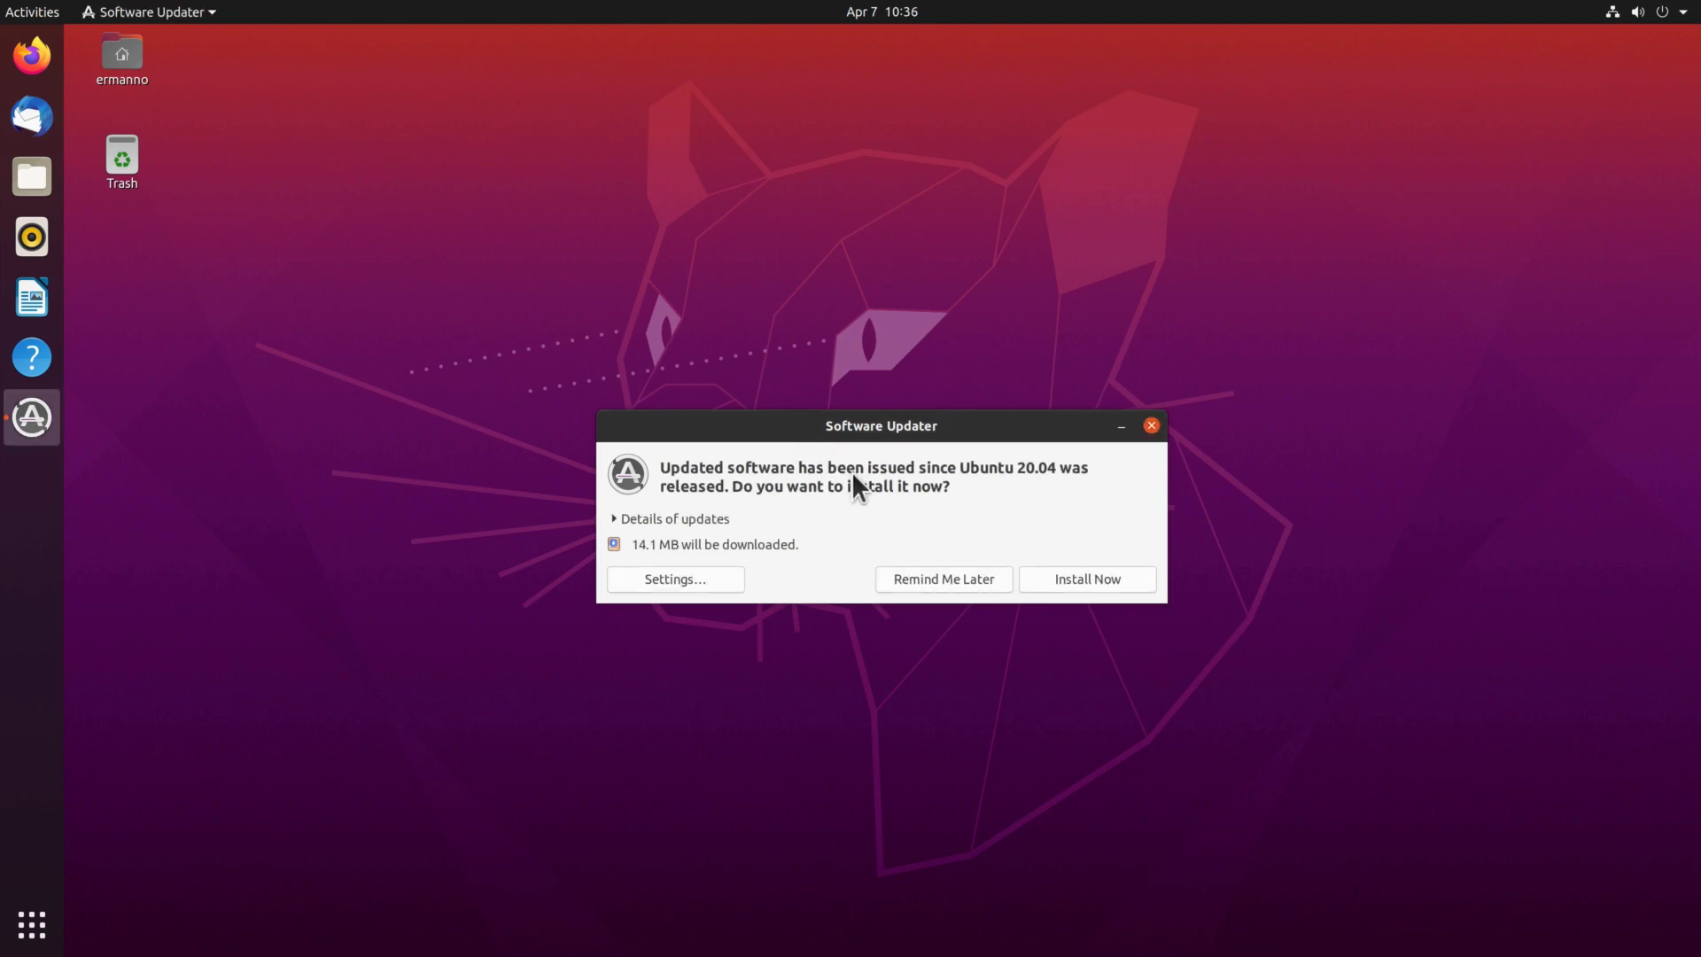
click(944, 579)
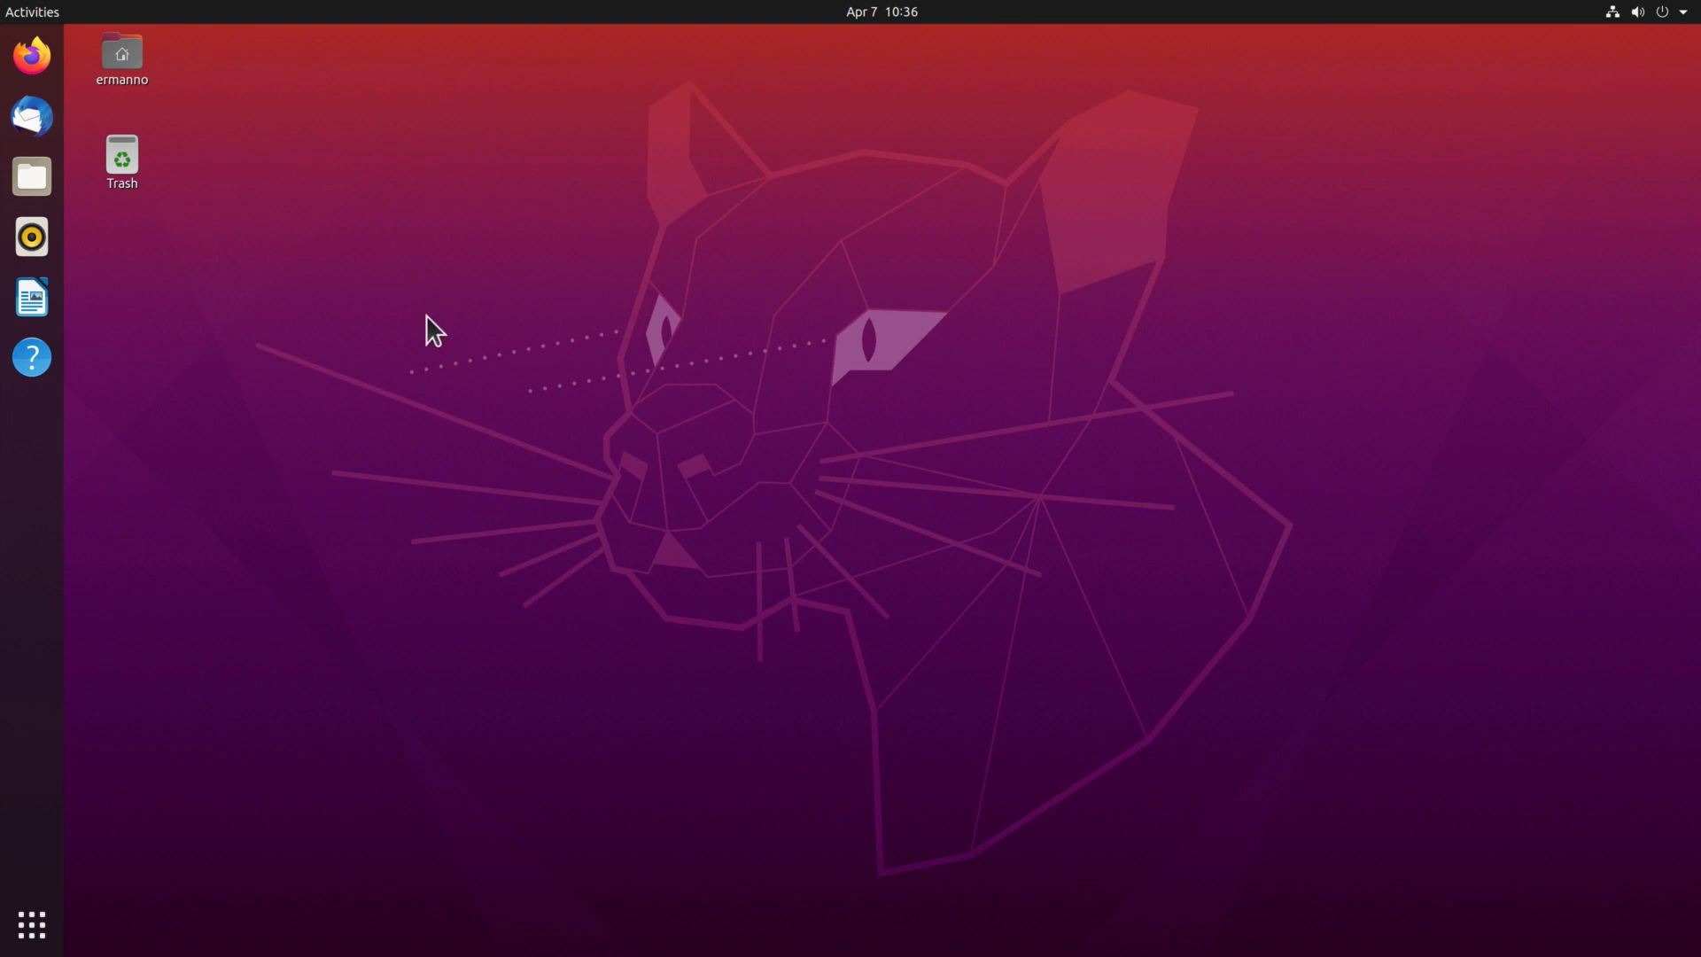
double_click(121, 55)
drag(414, 177, 652, 170)
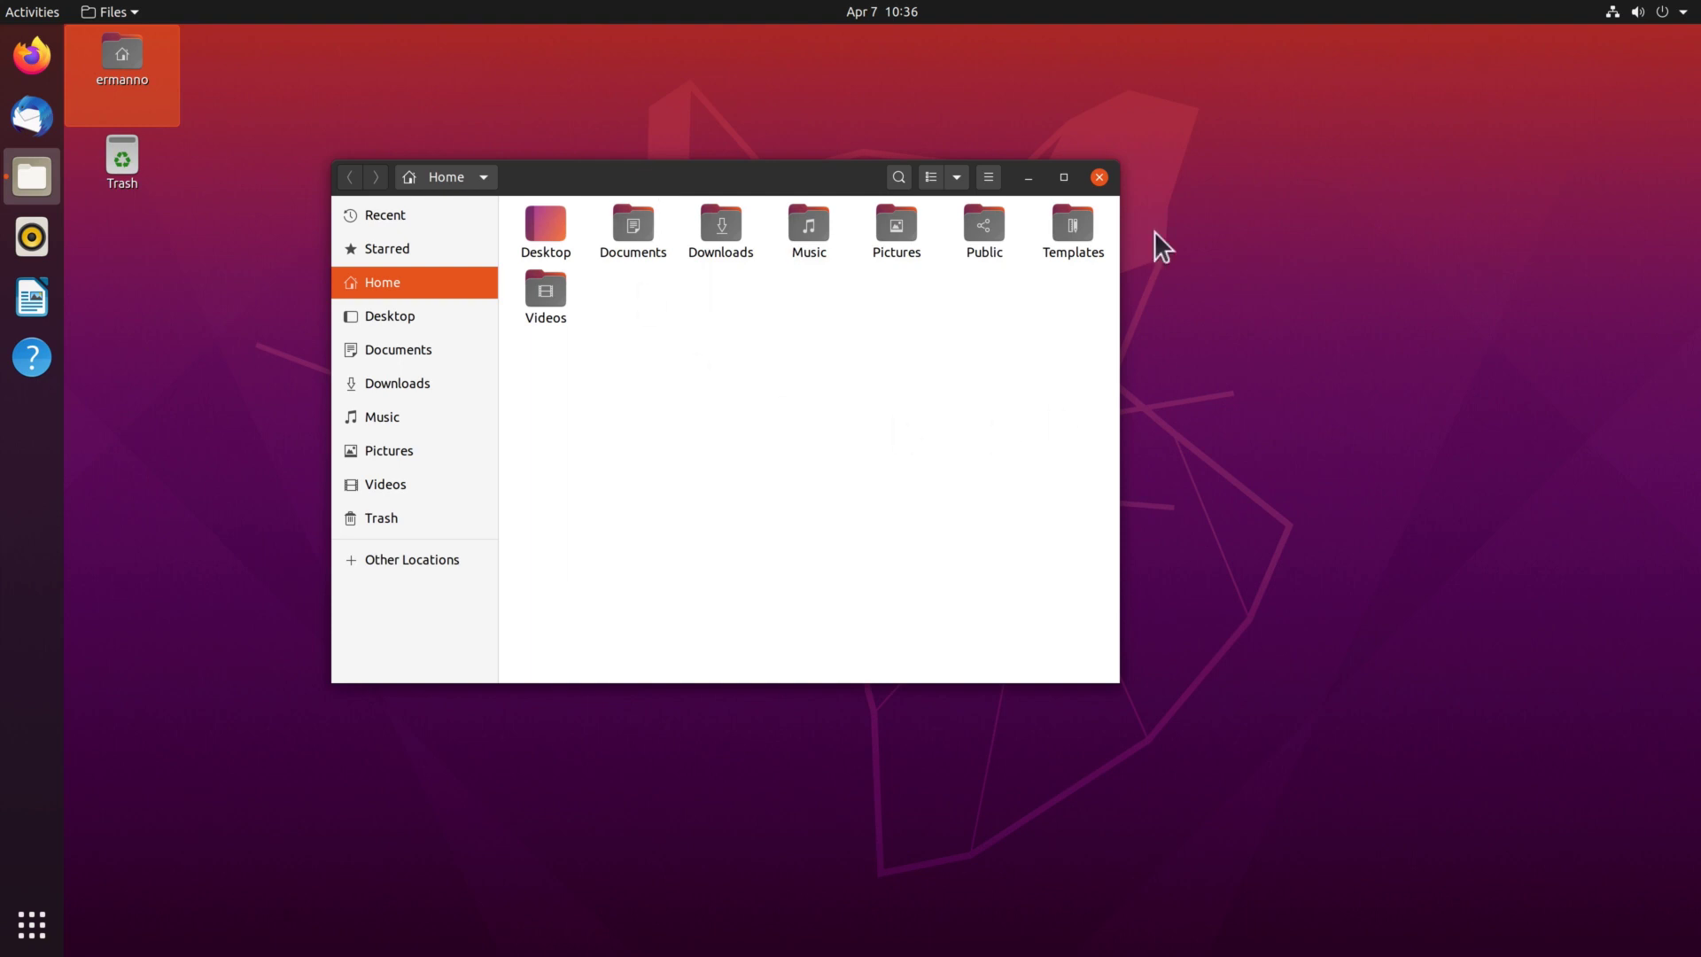
In Settings' Appearance page, try Light and Standard window colours, then set Dark.
click(1102, 176)
right_click(662, 269)
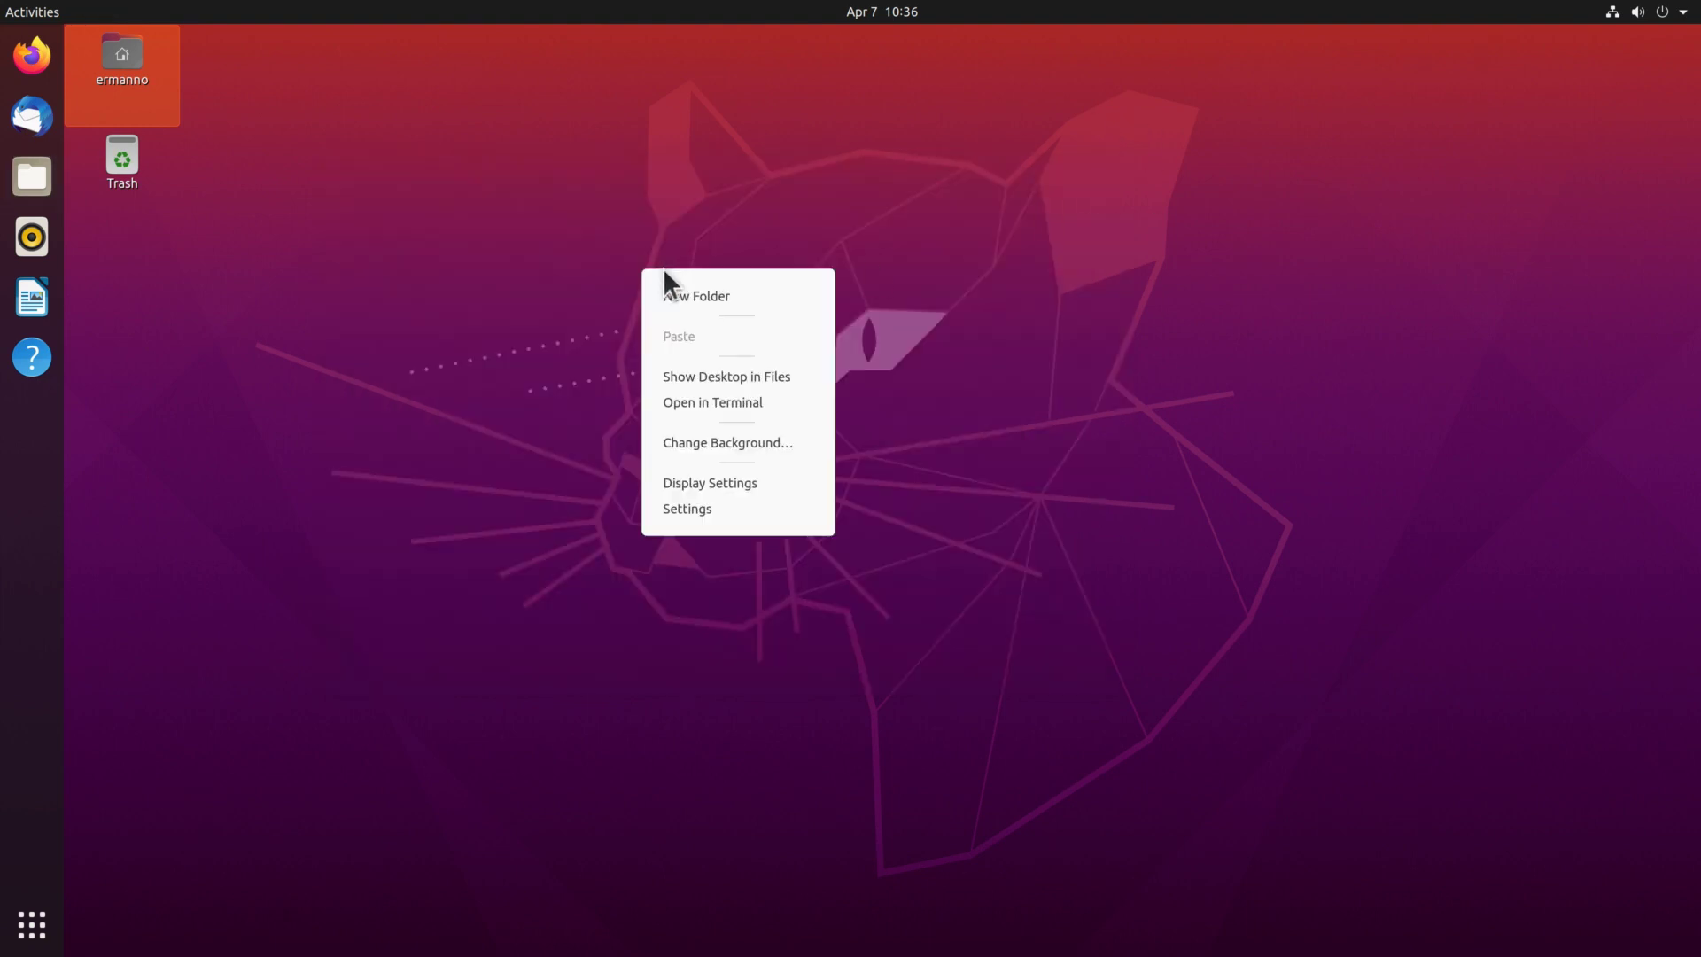
click(709, 508)
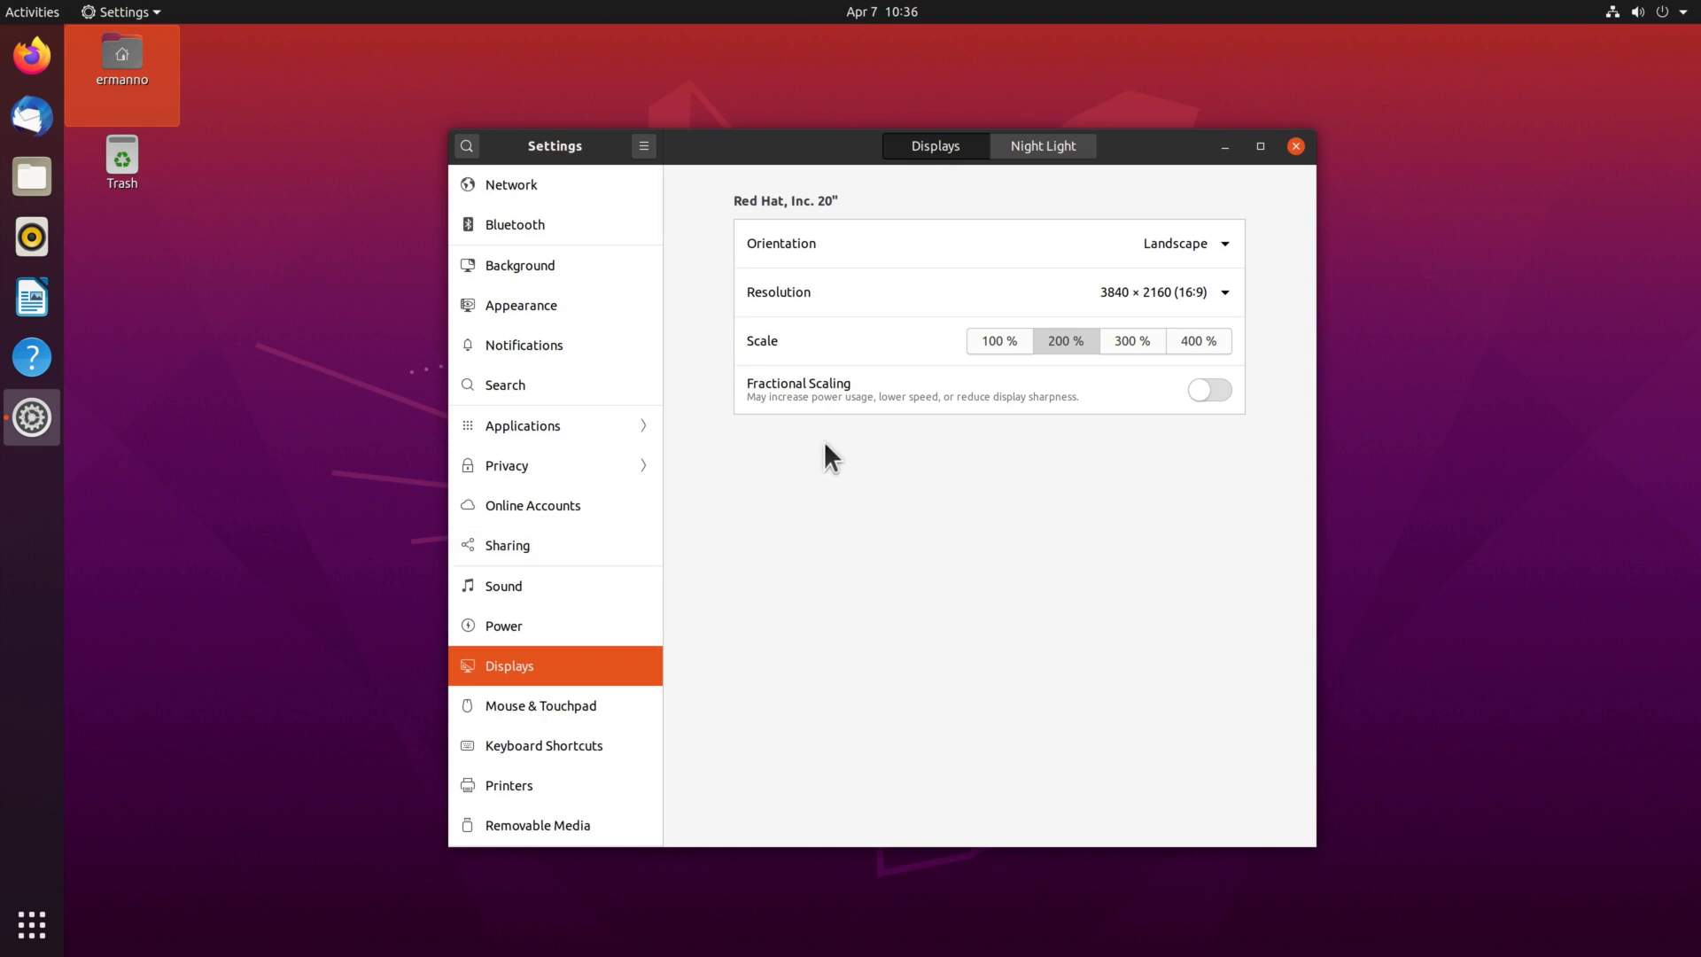
click(501, 307)
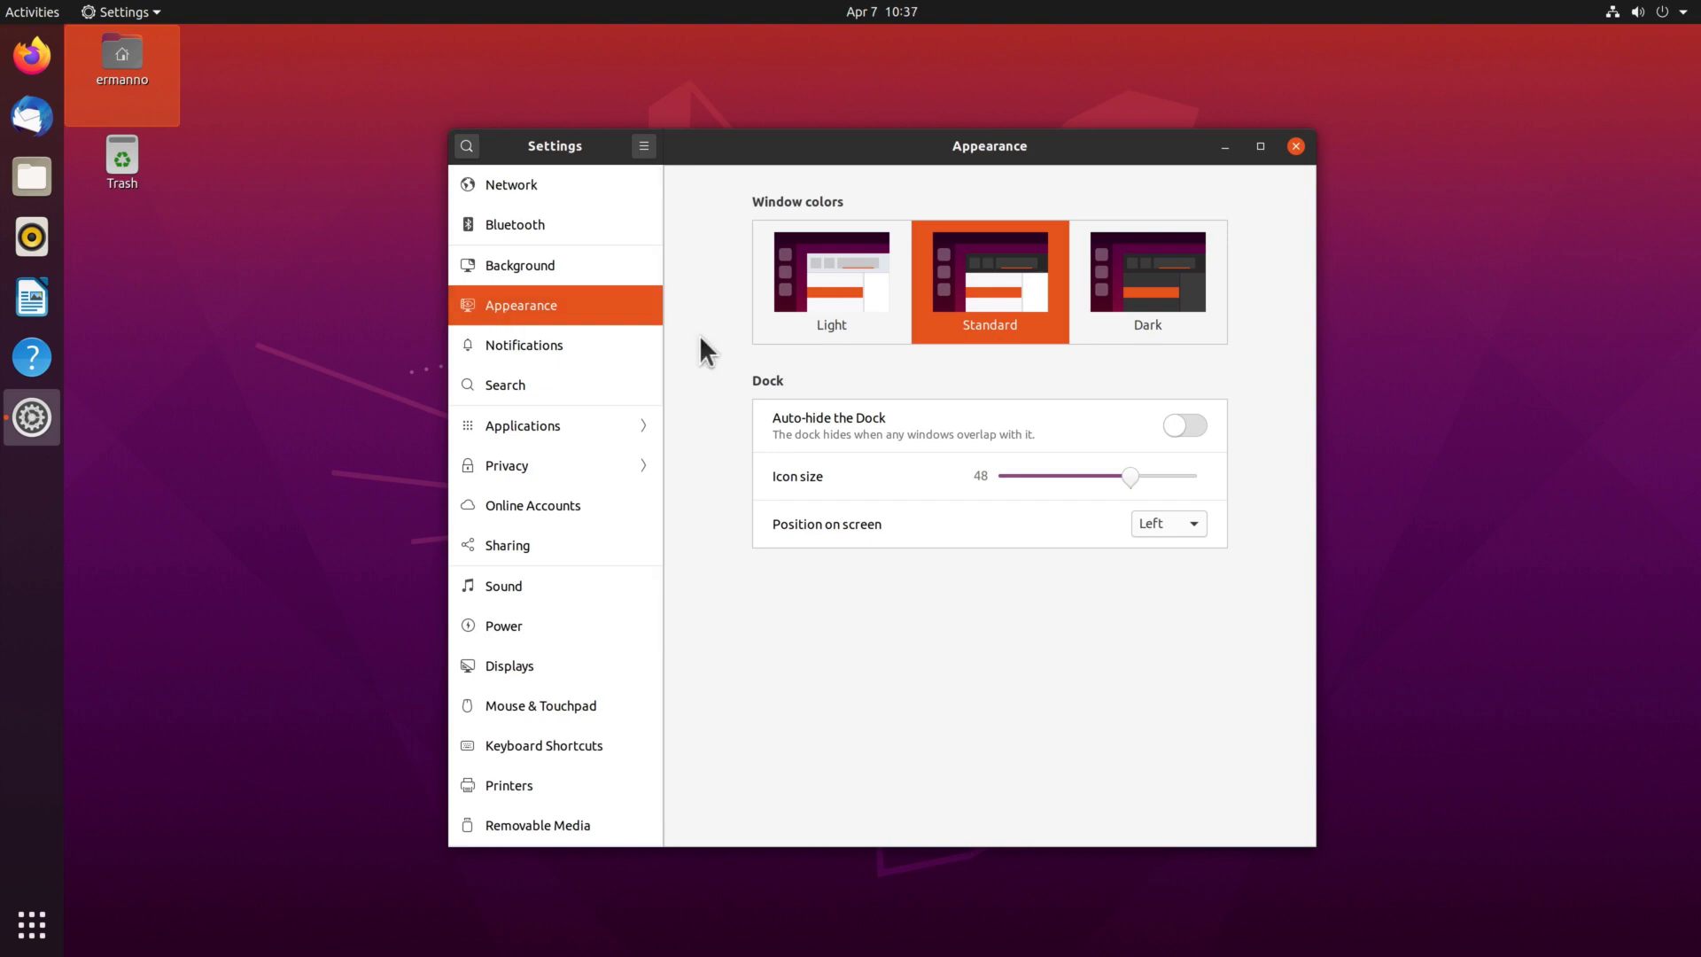
click(811, 270)
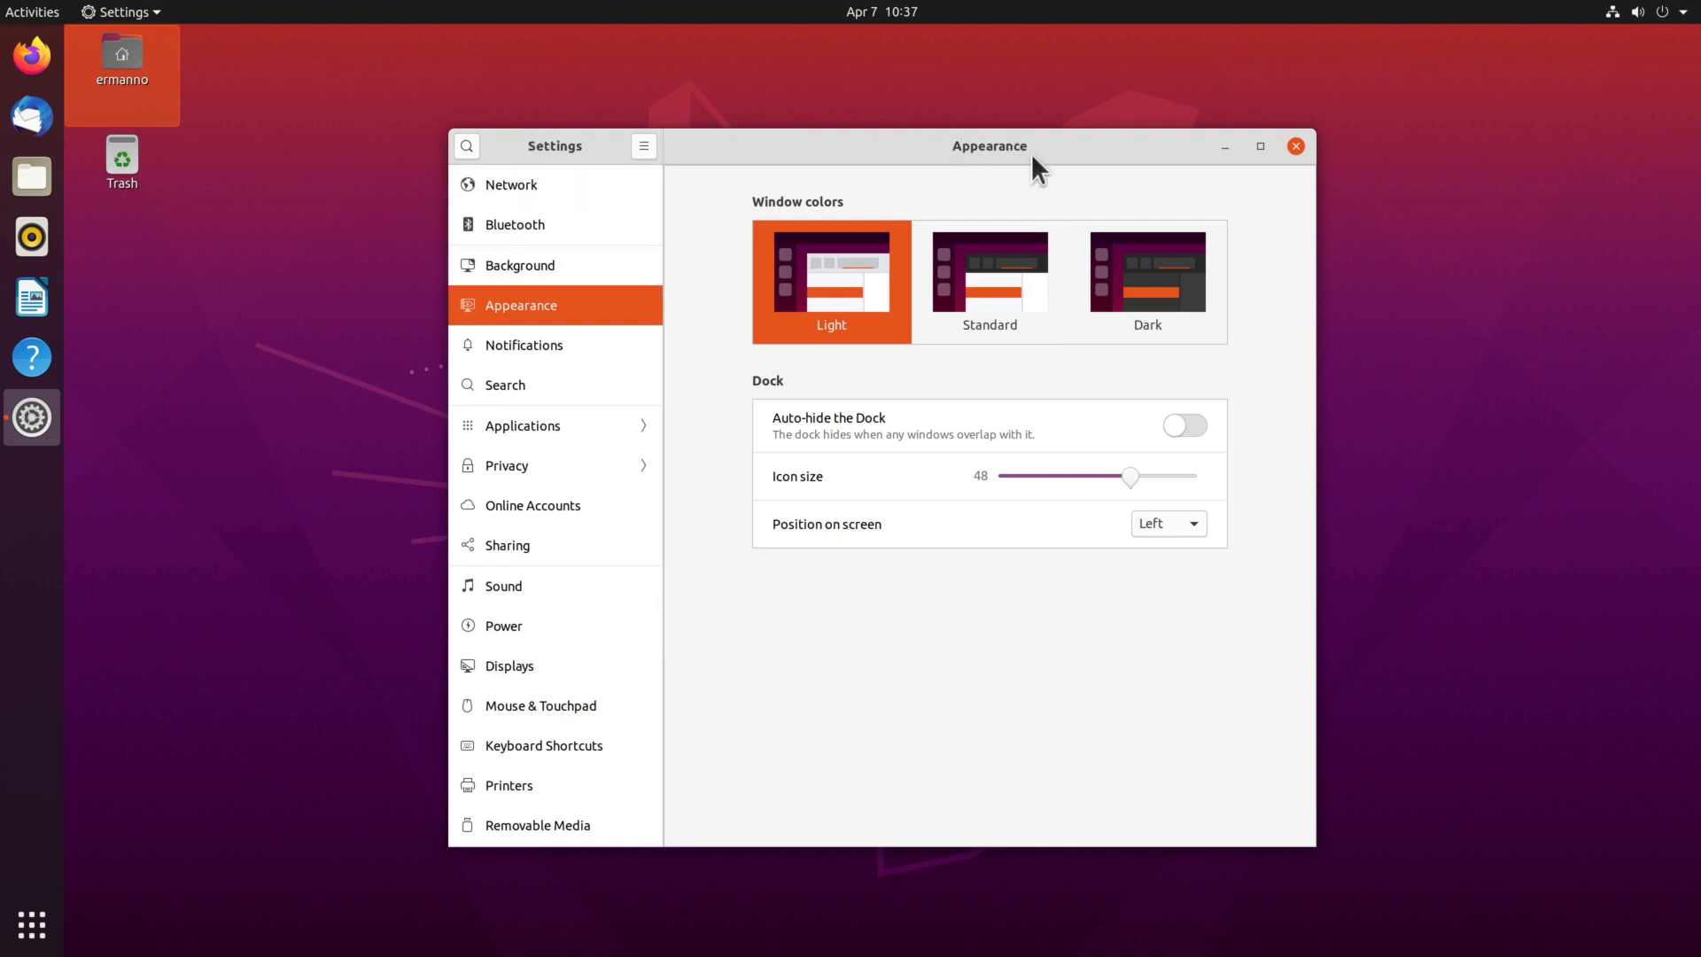
click(974, 266)
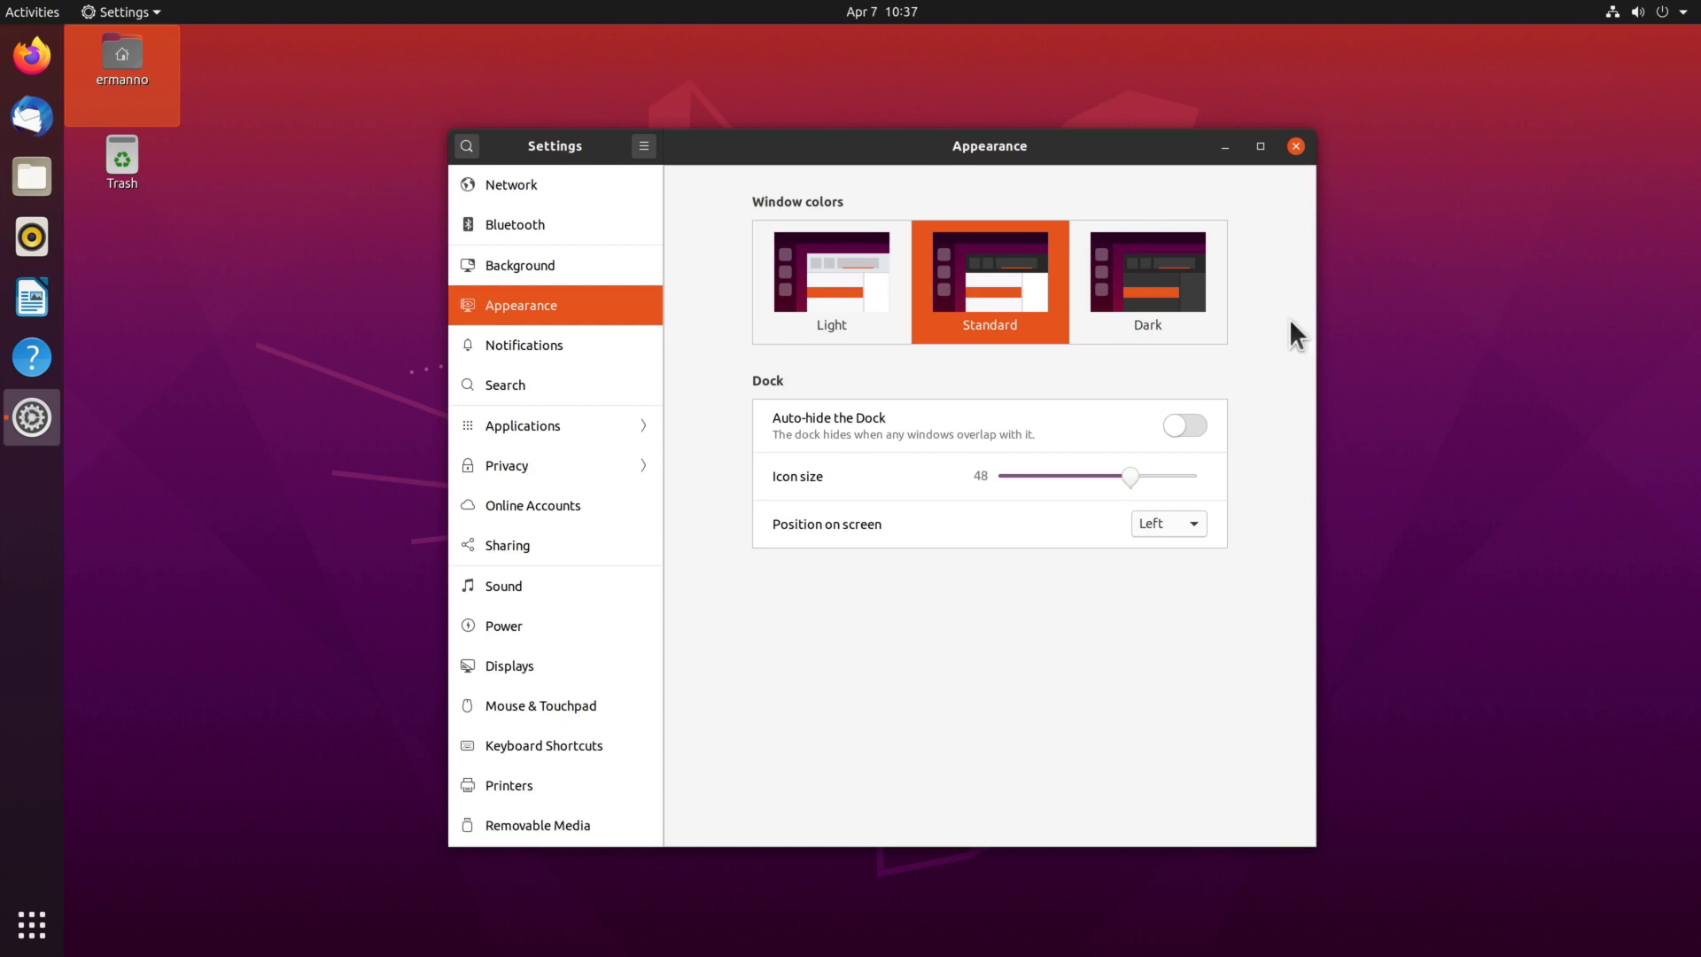
click(1152, 282)
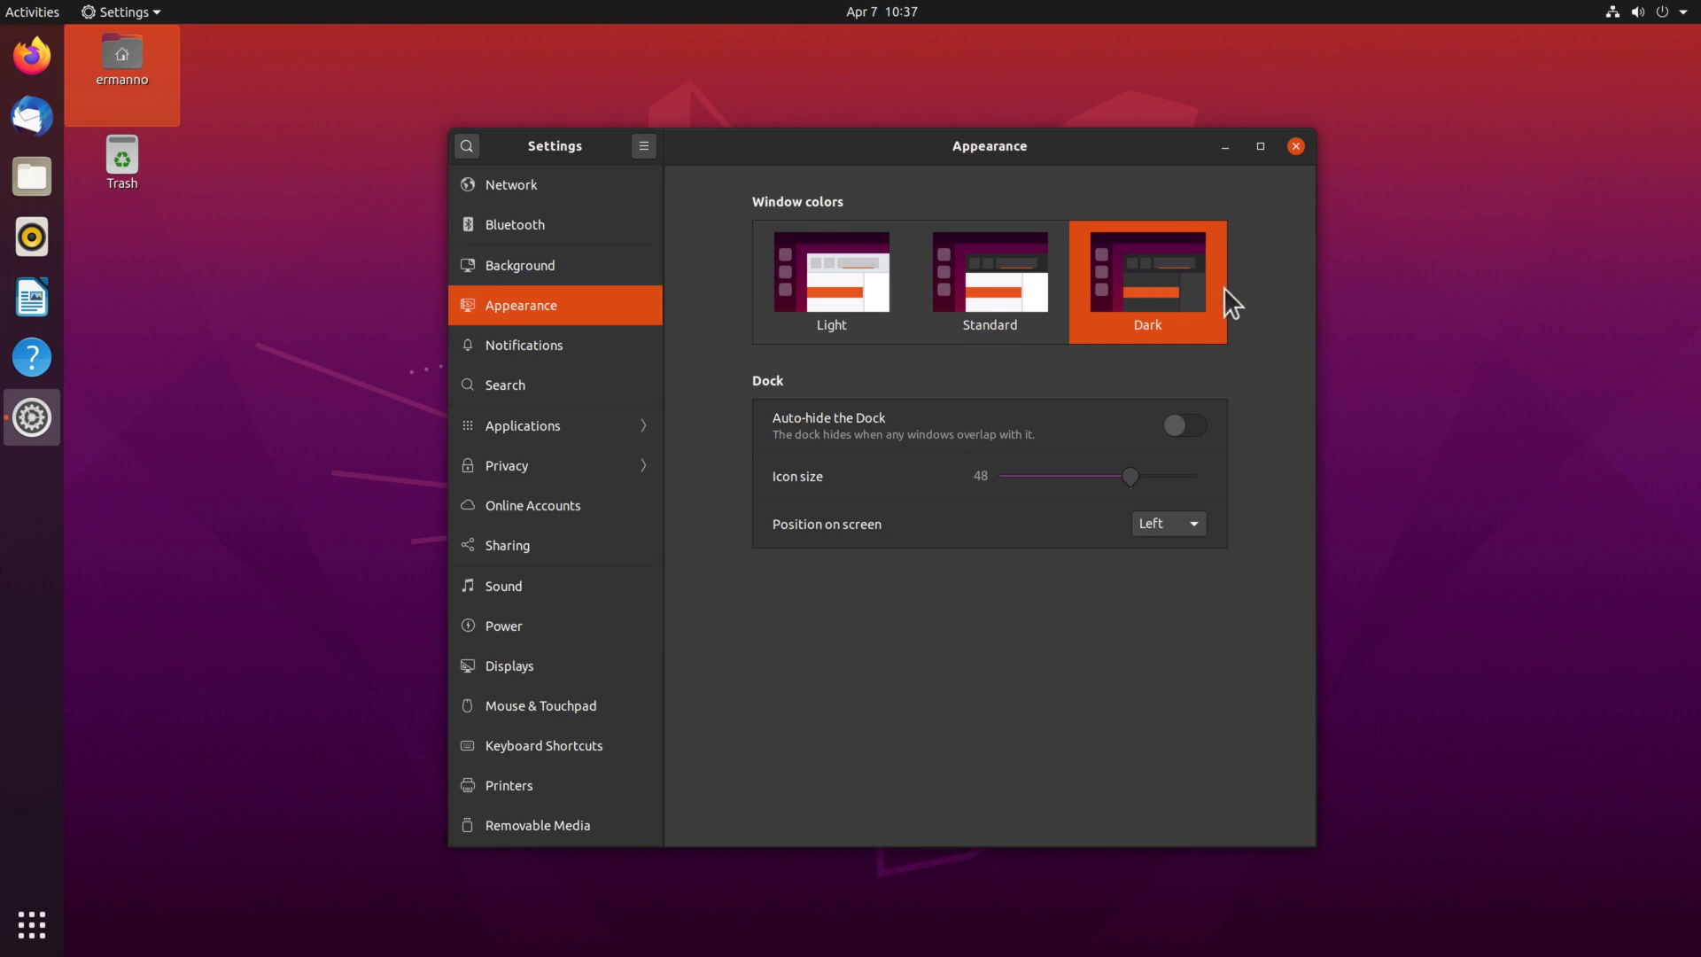
Open the home folder in Files to confirm the dark theme, then close it.
double_click(119, 55)
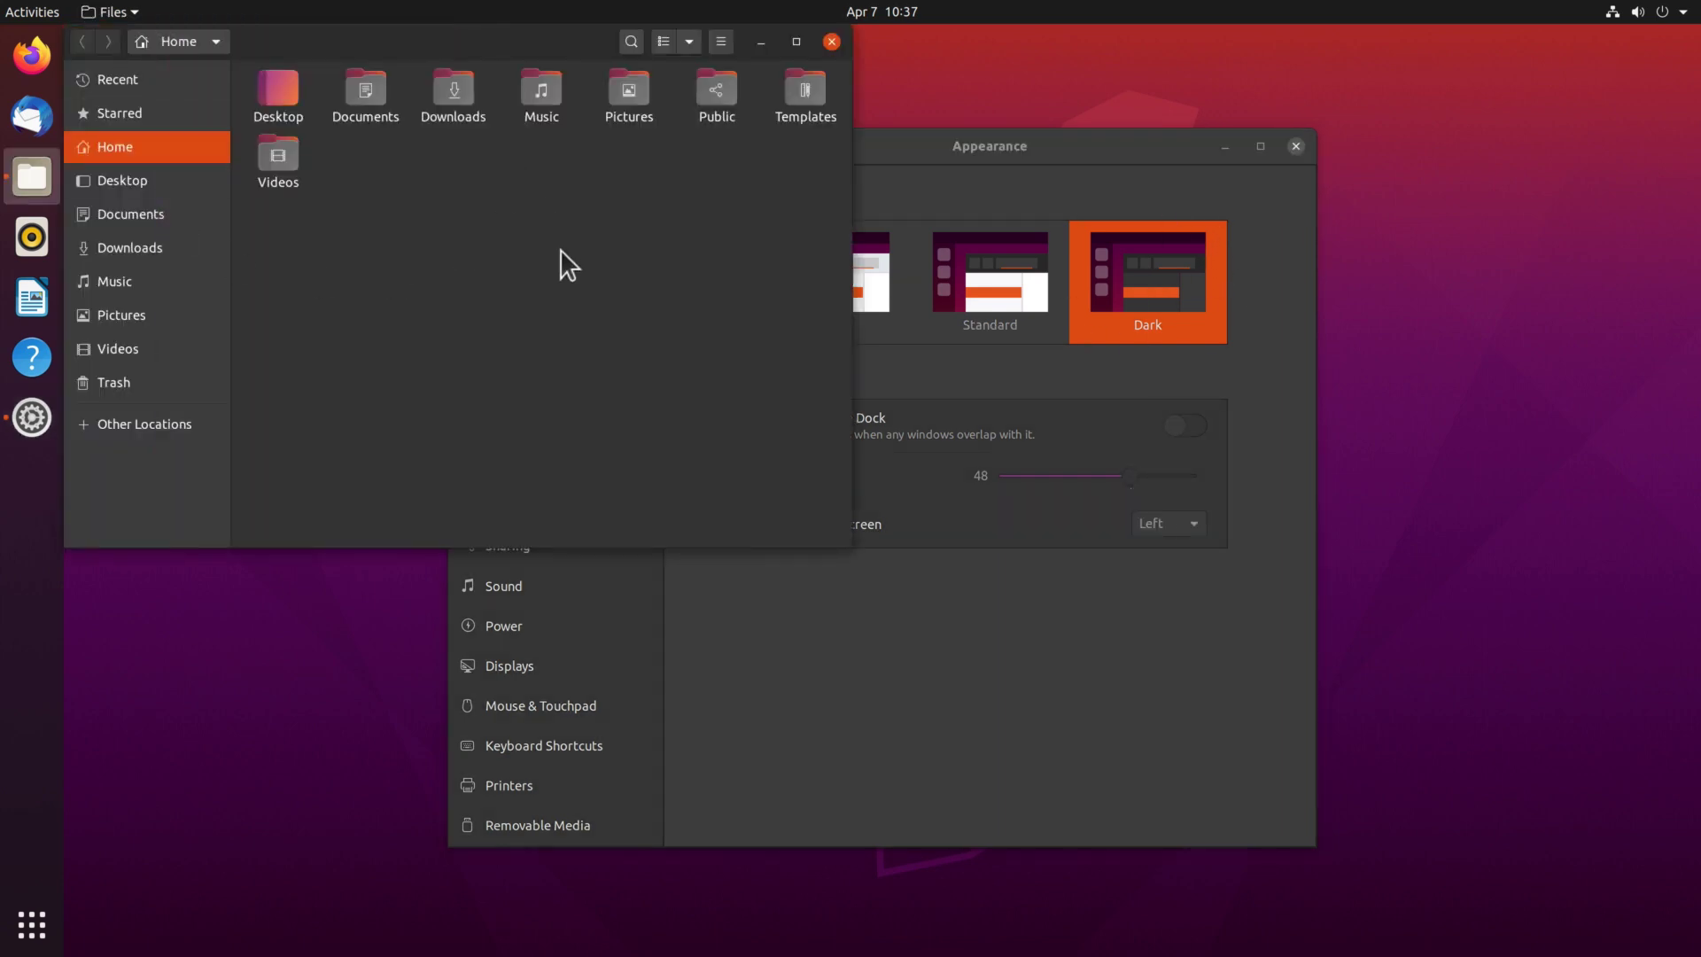
drag(398, 38, 668, 103)
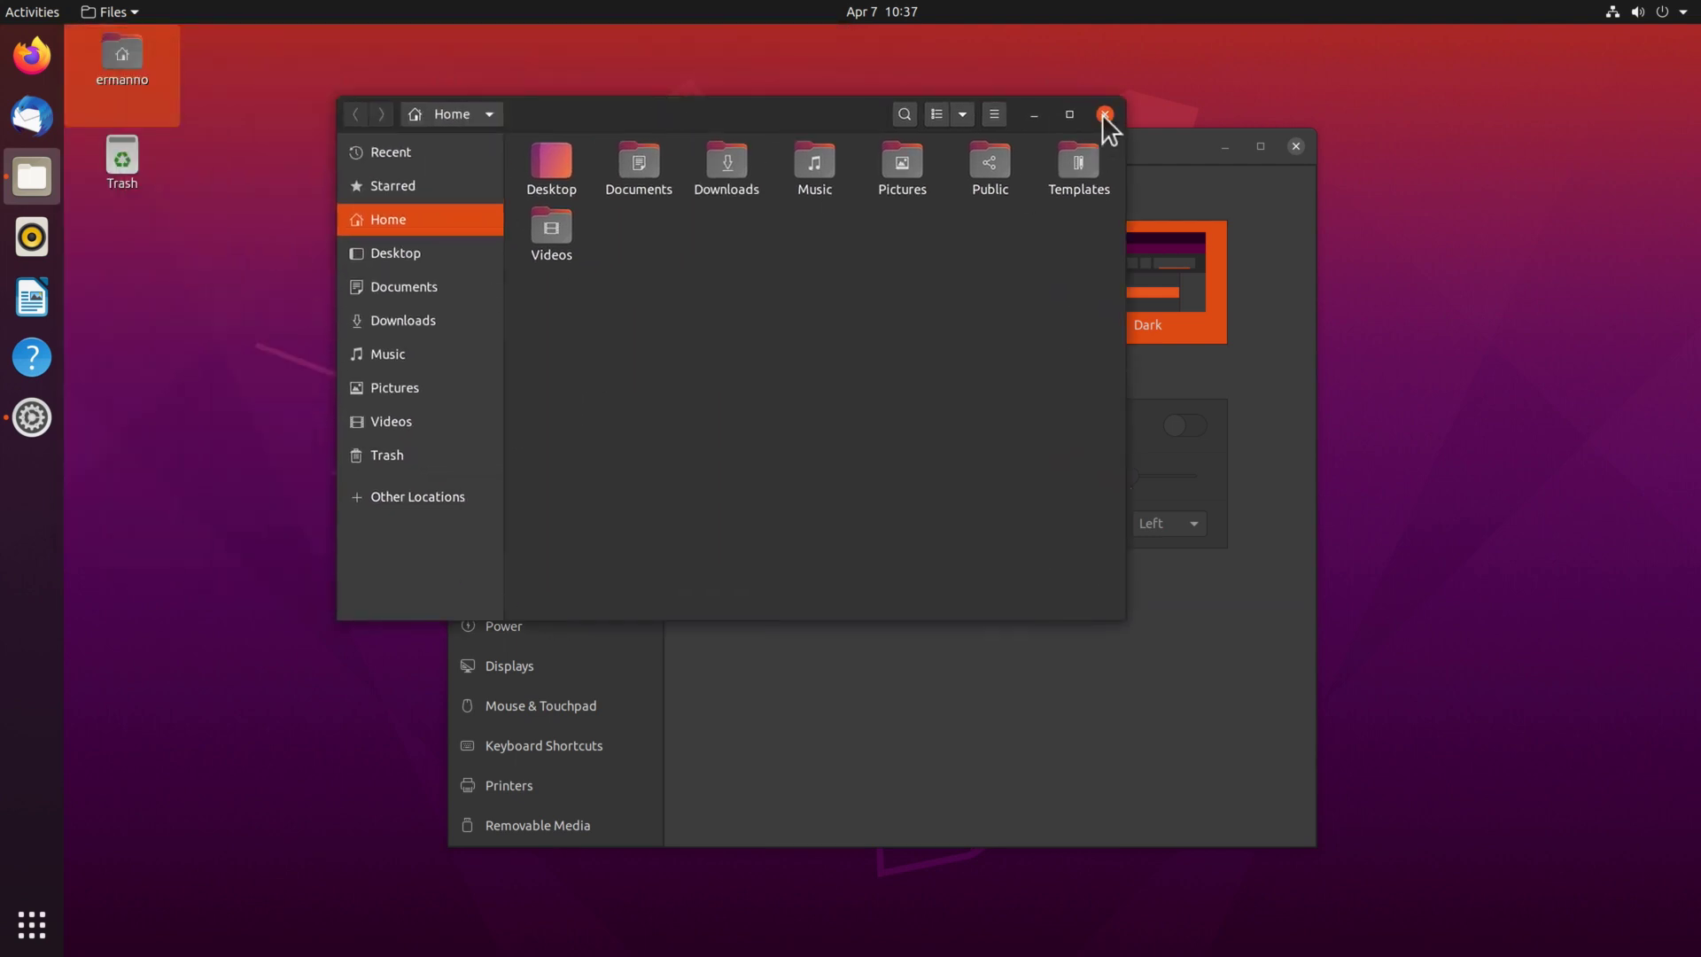
click(1103, 115)
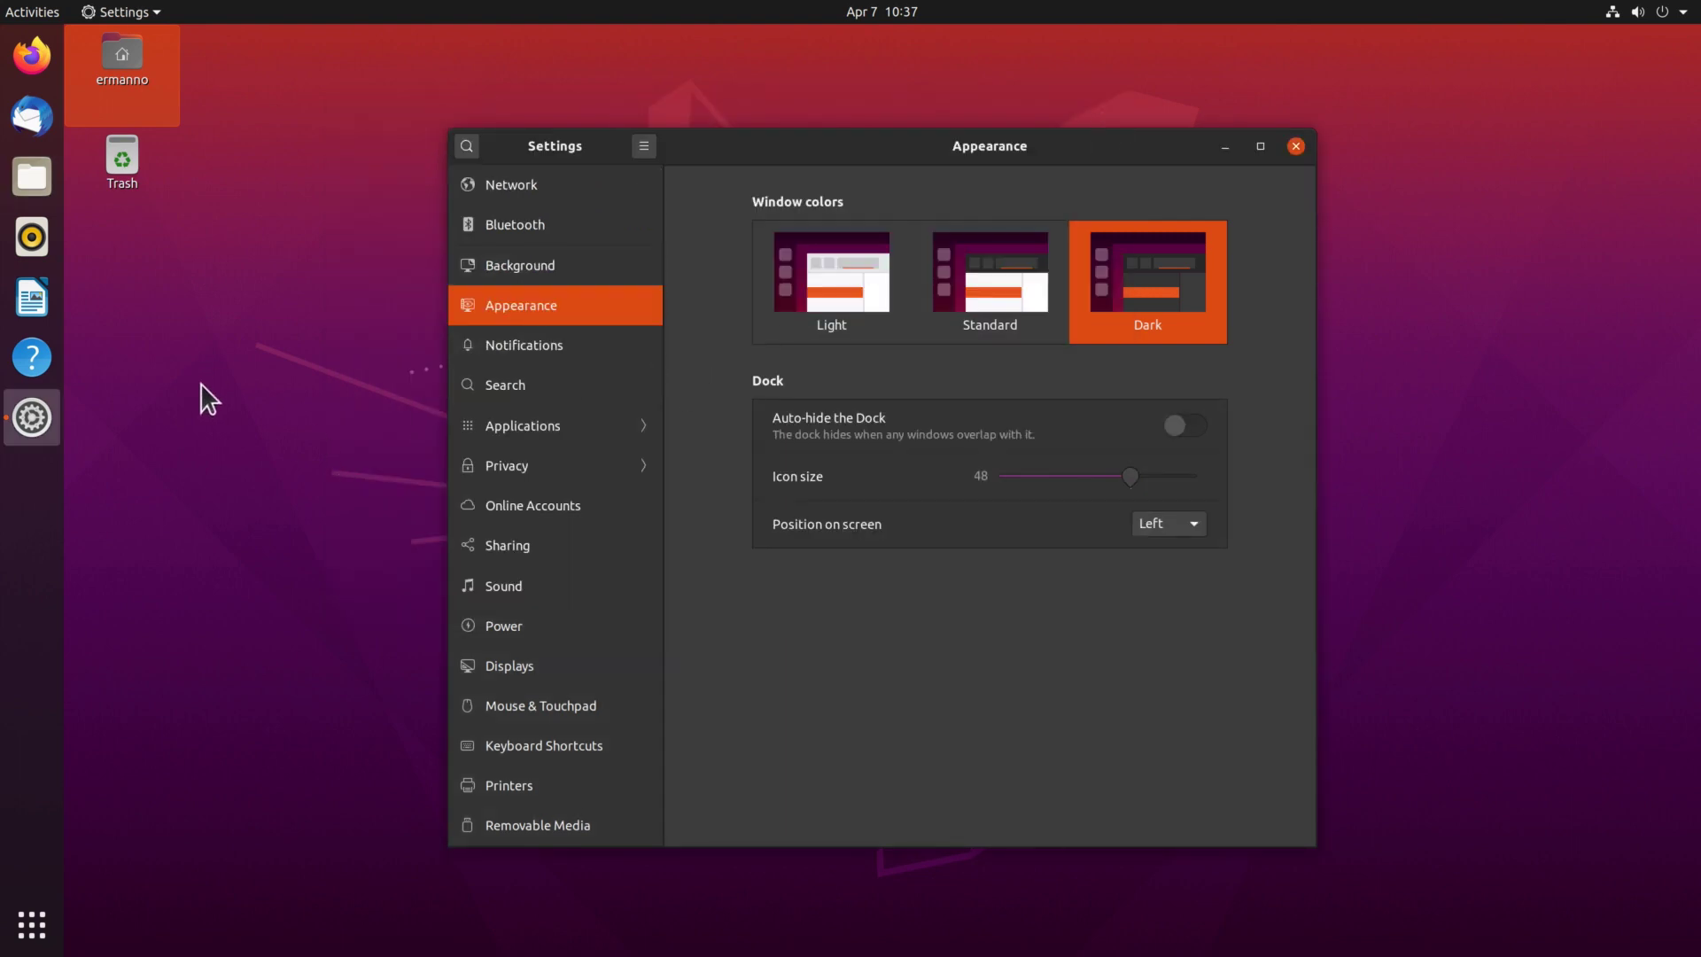
Close Settings and open a maximized Terminal with enlarged text.
click(1294, 147)
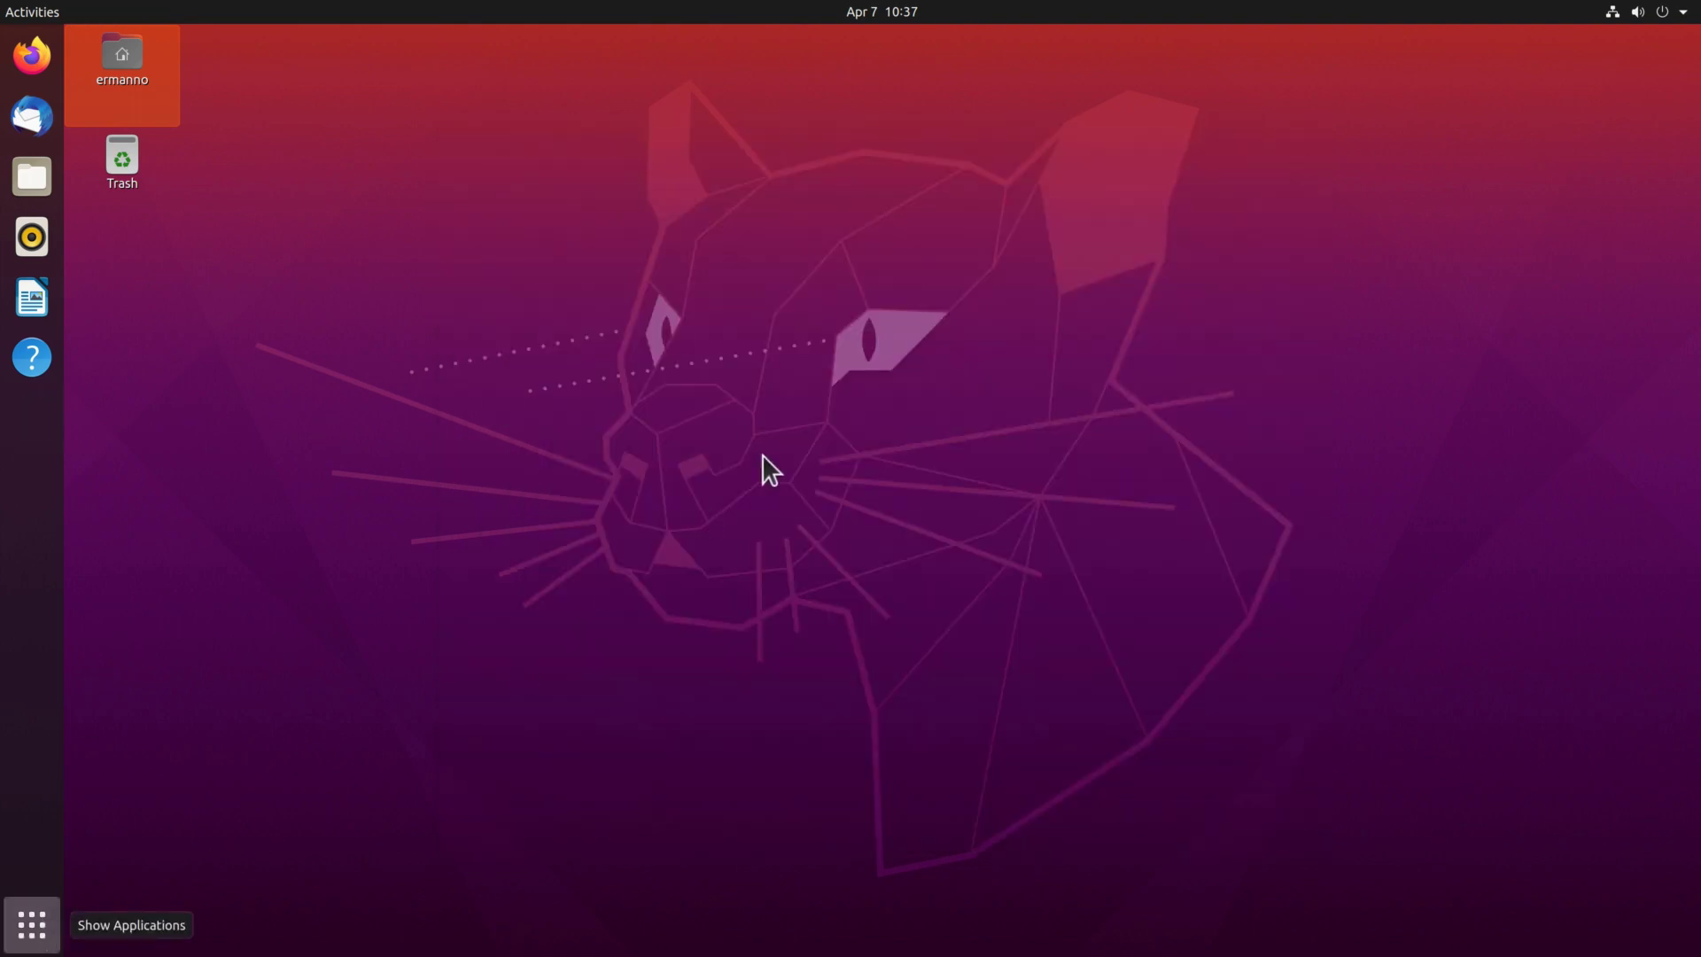
key(super+a)
key(ctrl+alt+t)
click(828, 71)
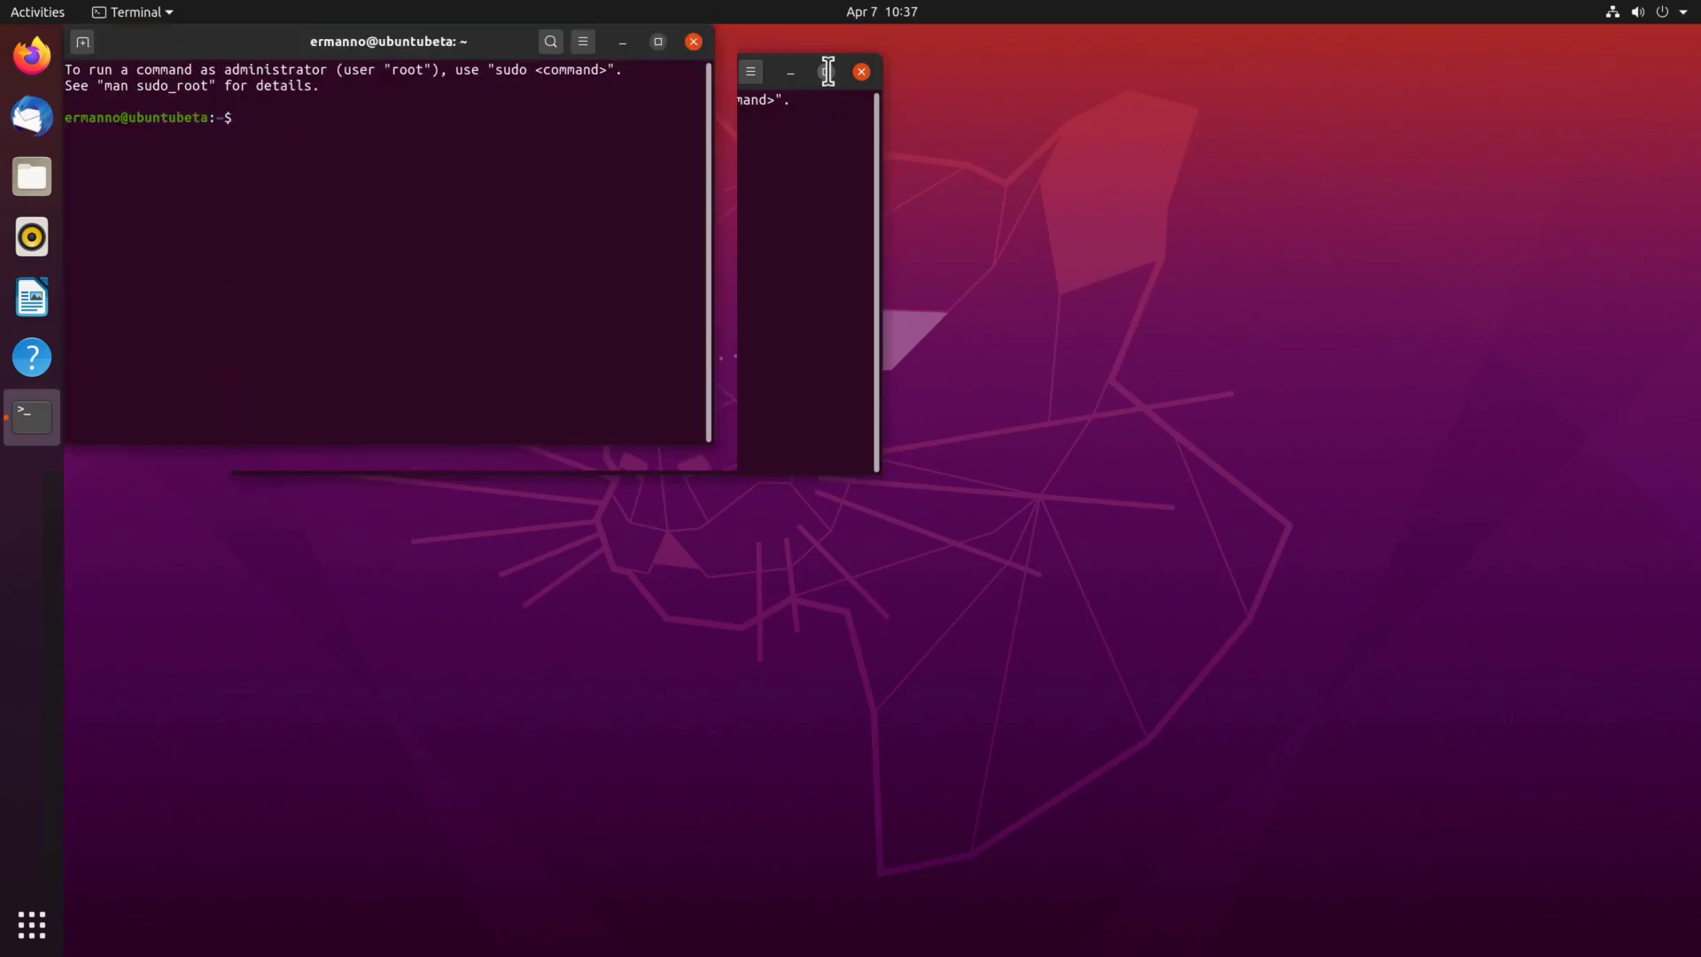
key(ctrl+plus)
key(ctrl+plus)
key(ctrl+plus)
key(ctrl+plus)
key(ctrl+plus)
key(ctrl+plus)
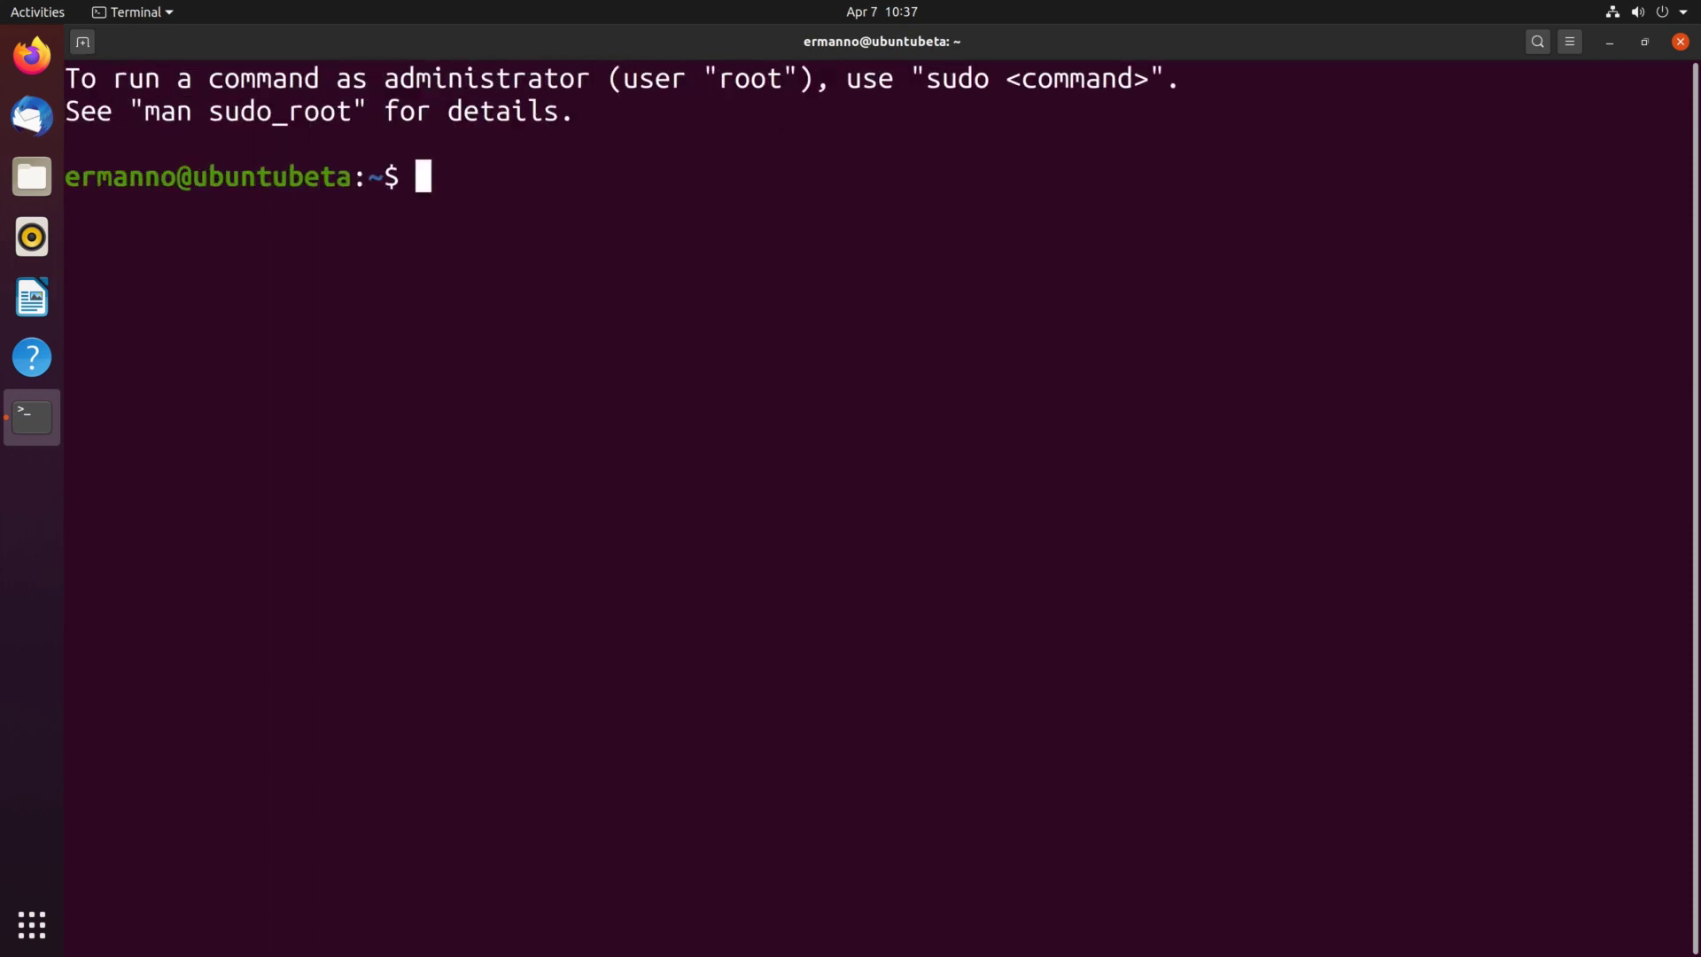
Run uname -r and highlight the reported kernel version 5.4.0-21-generic.
text(uname -r)
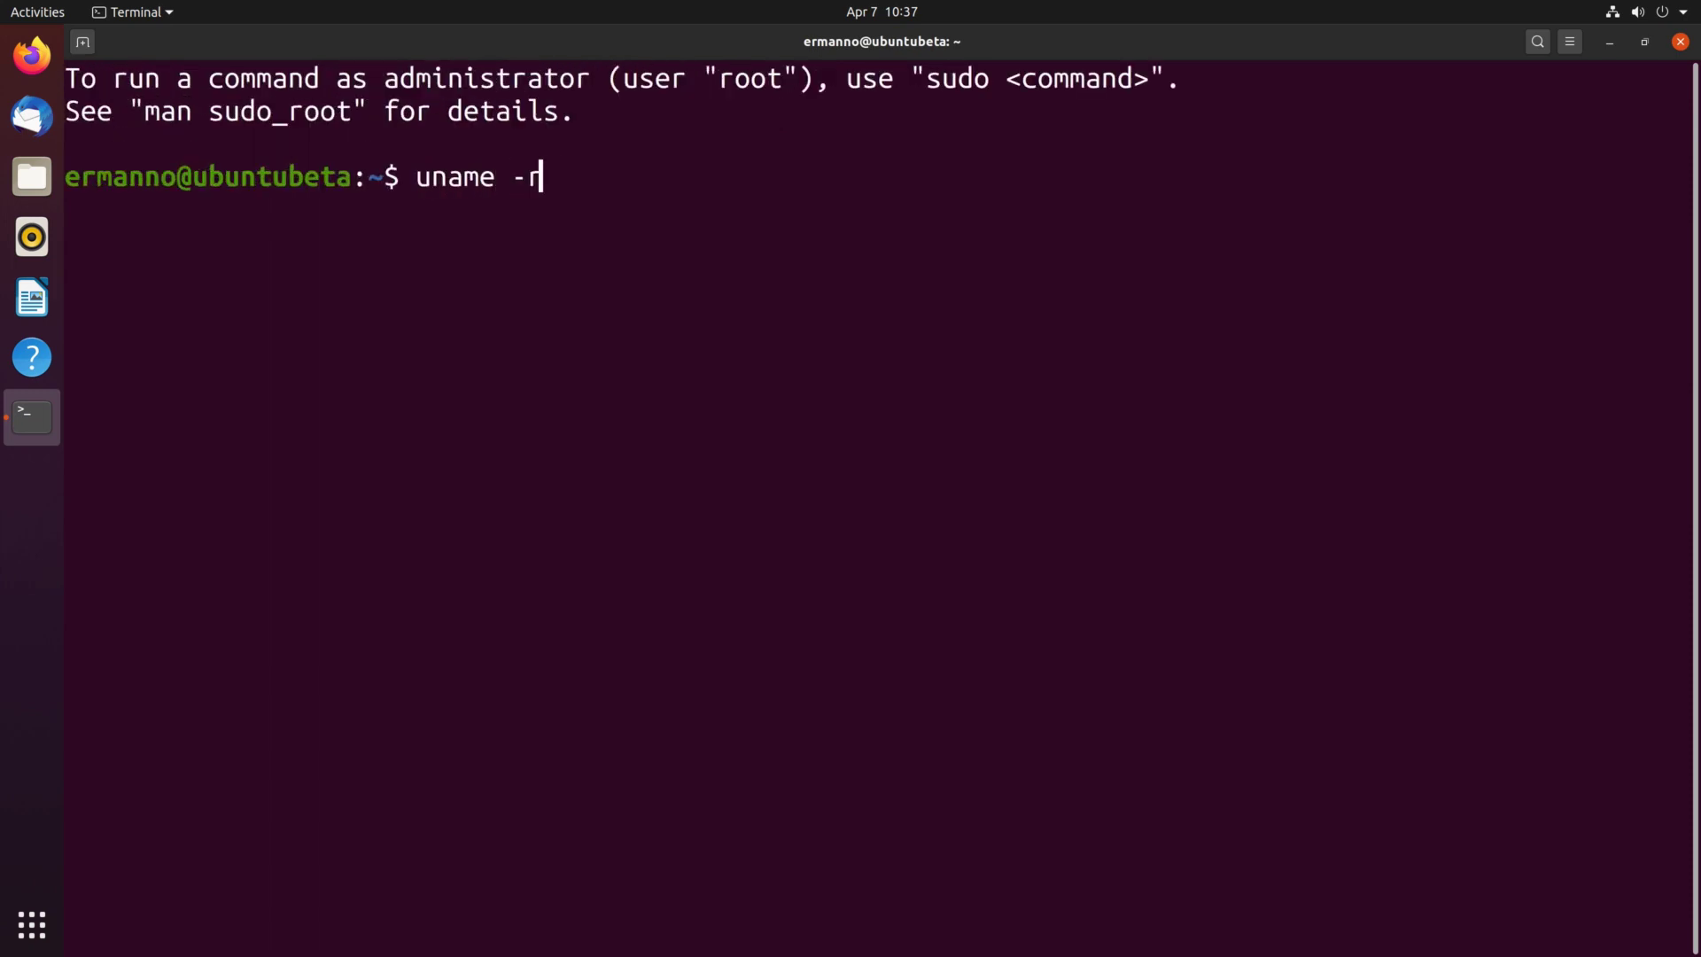
key(Return)
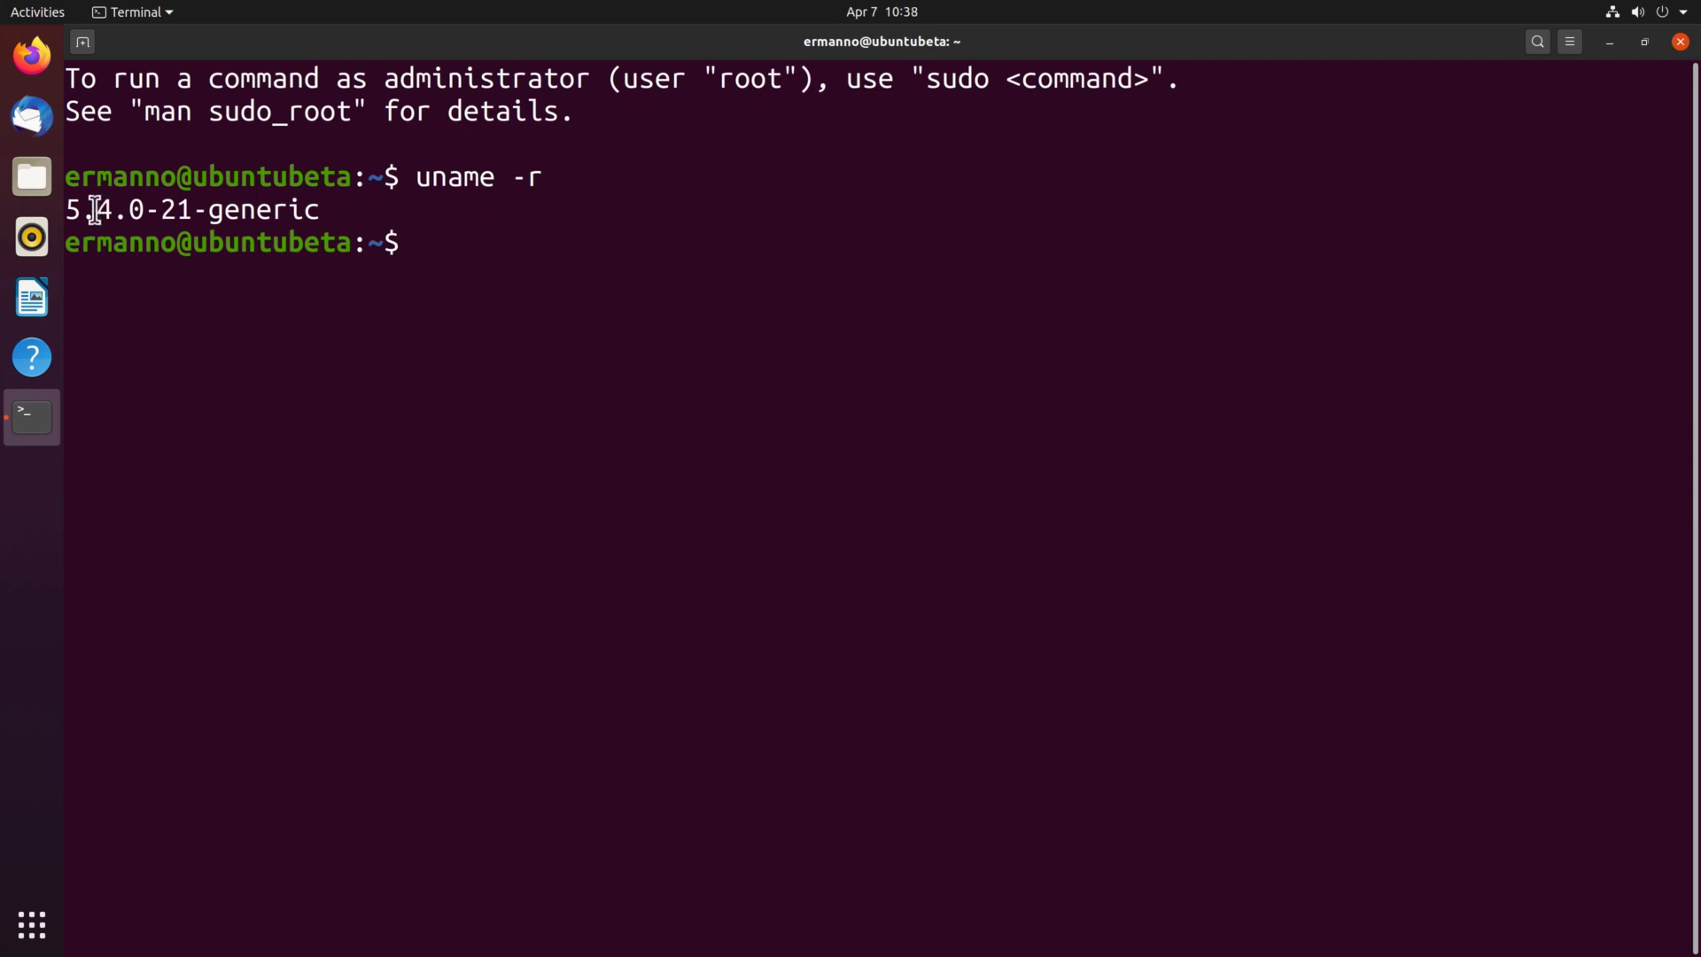
drag(68, 210, 168, 204)
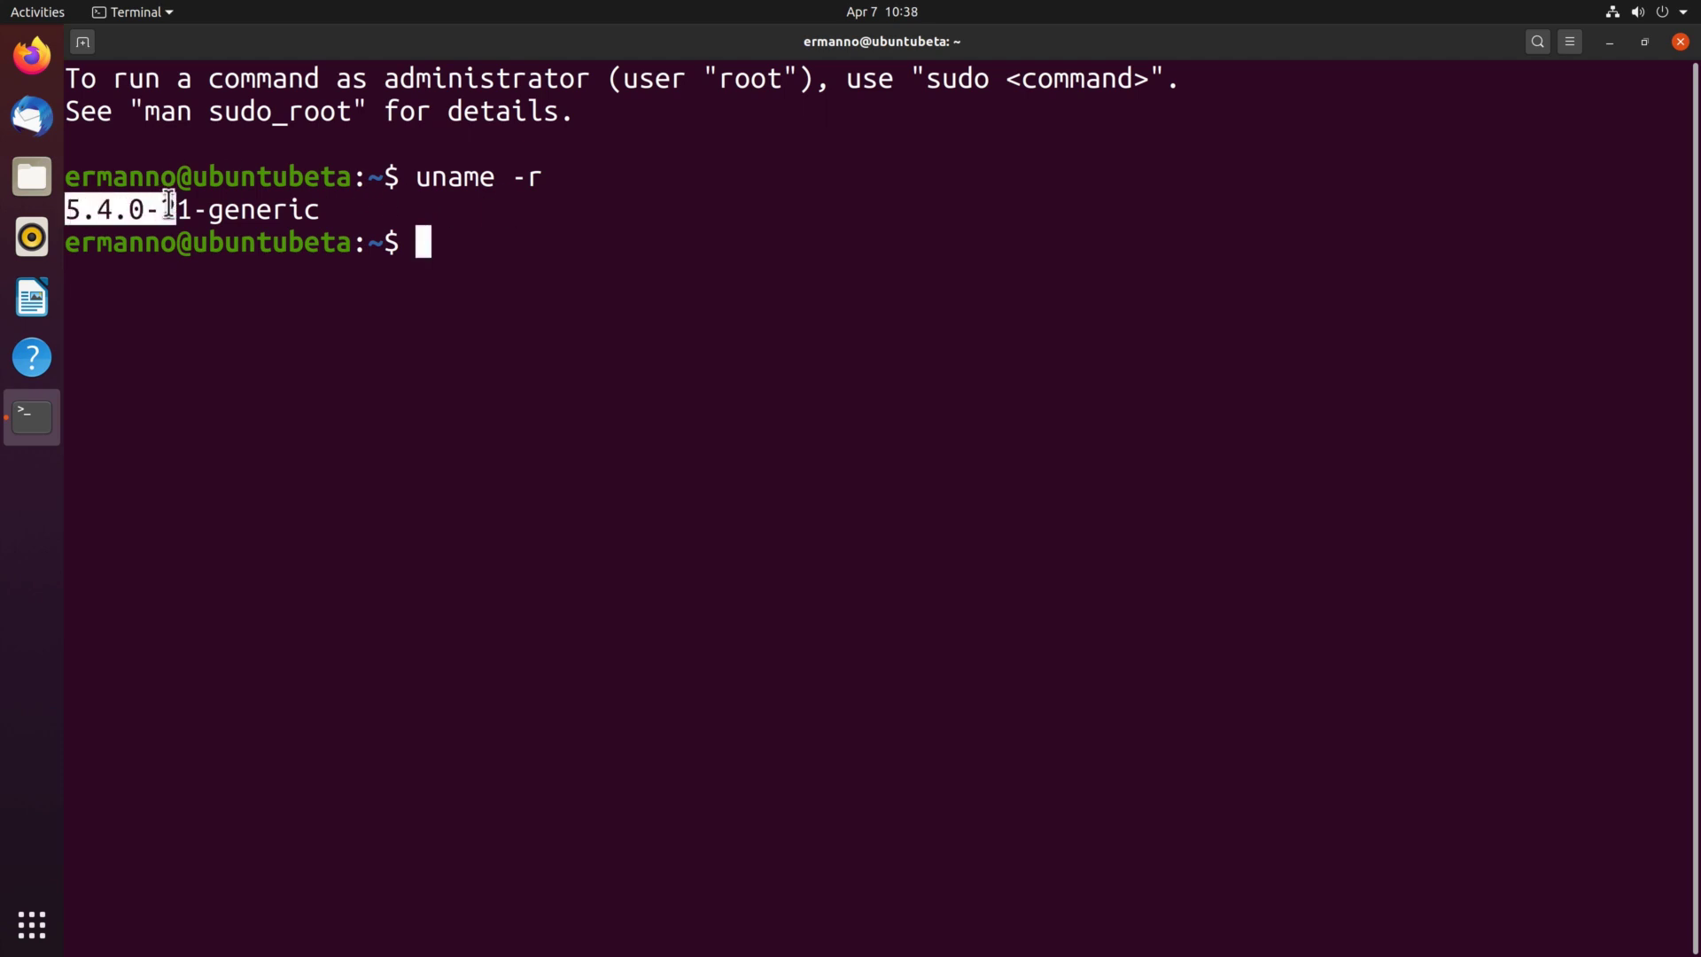
click(327, 212)
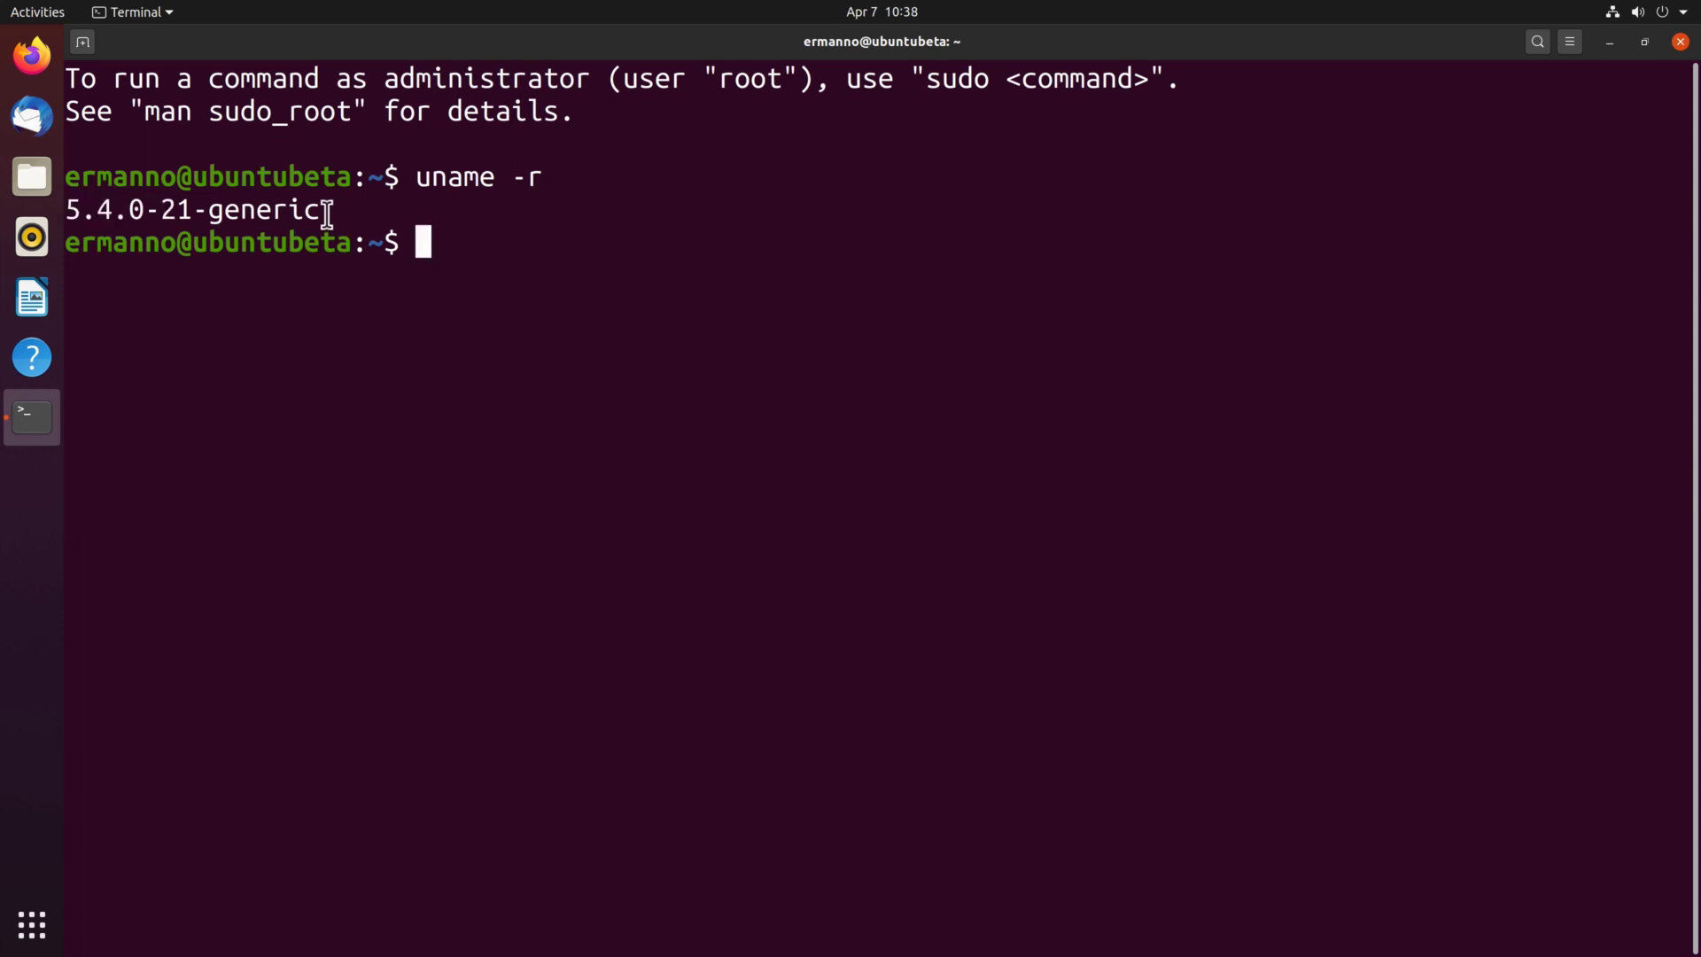
Set the lake photo with the orange boat as wallpaper via Change Background.
click(1679, 42)
right_click(515, 251)
click(443, 395)
right_click(476, 359)
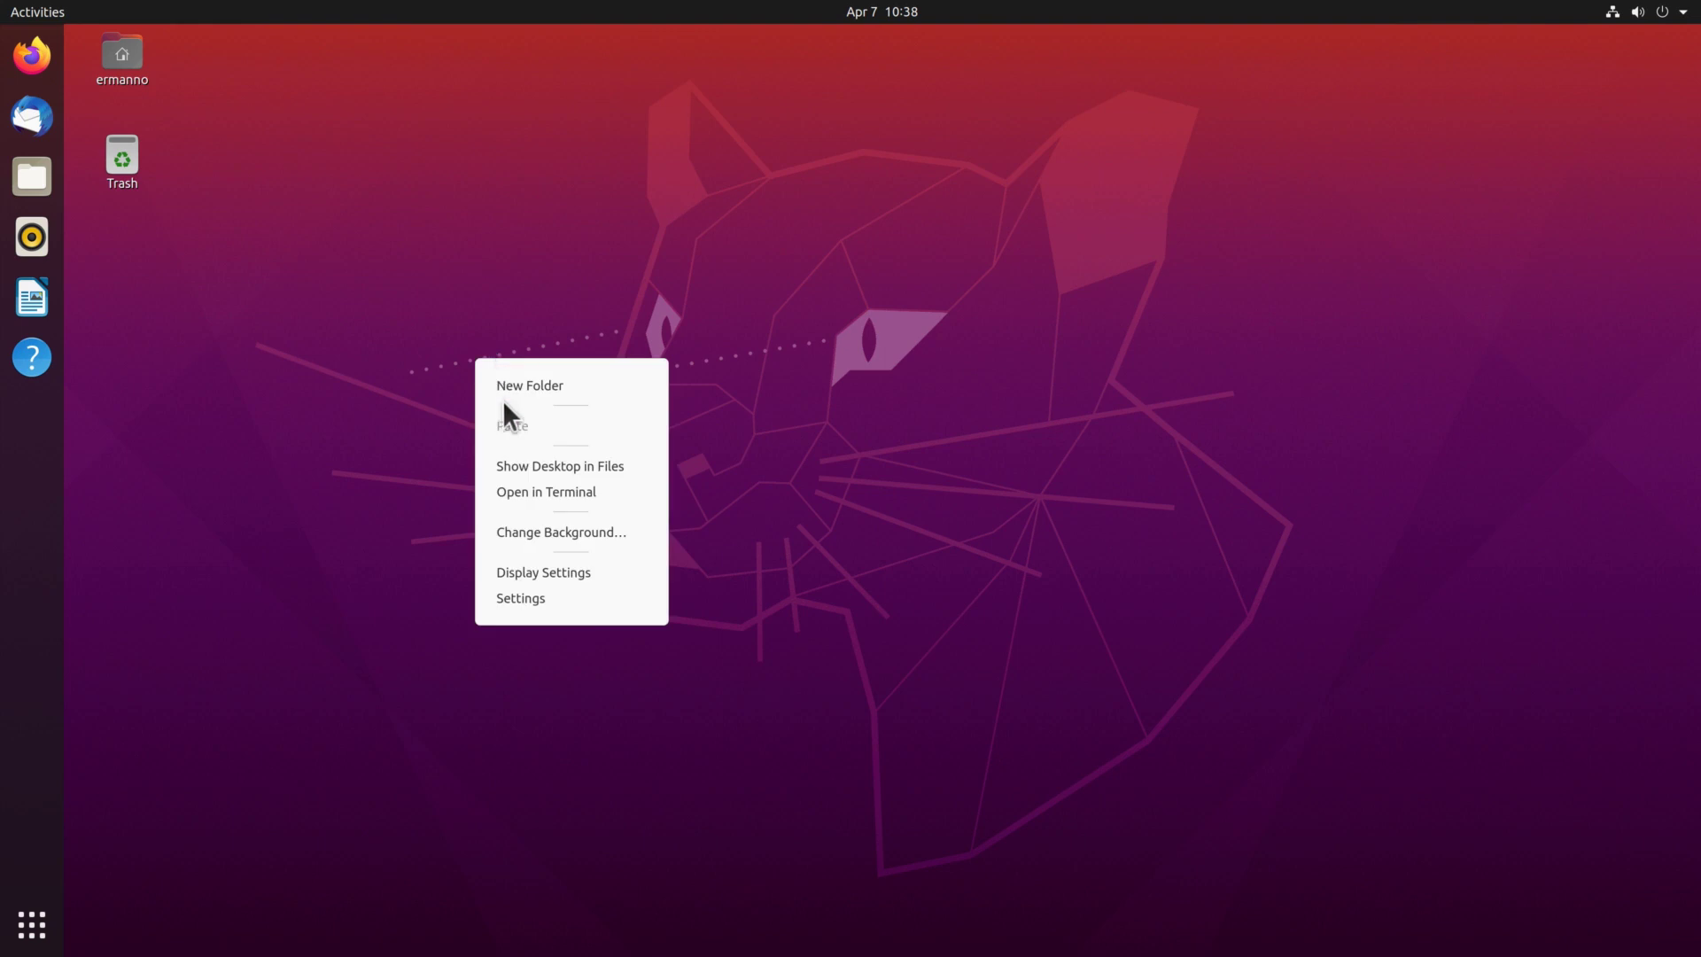
click(528, 531)
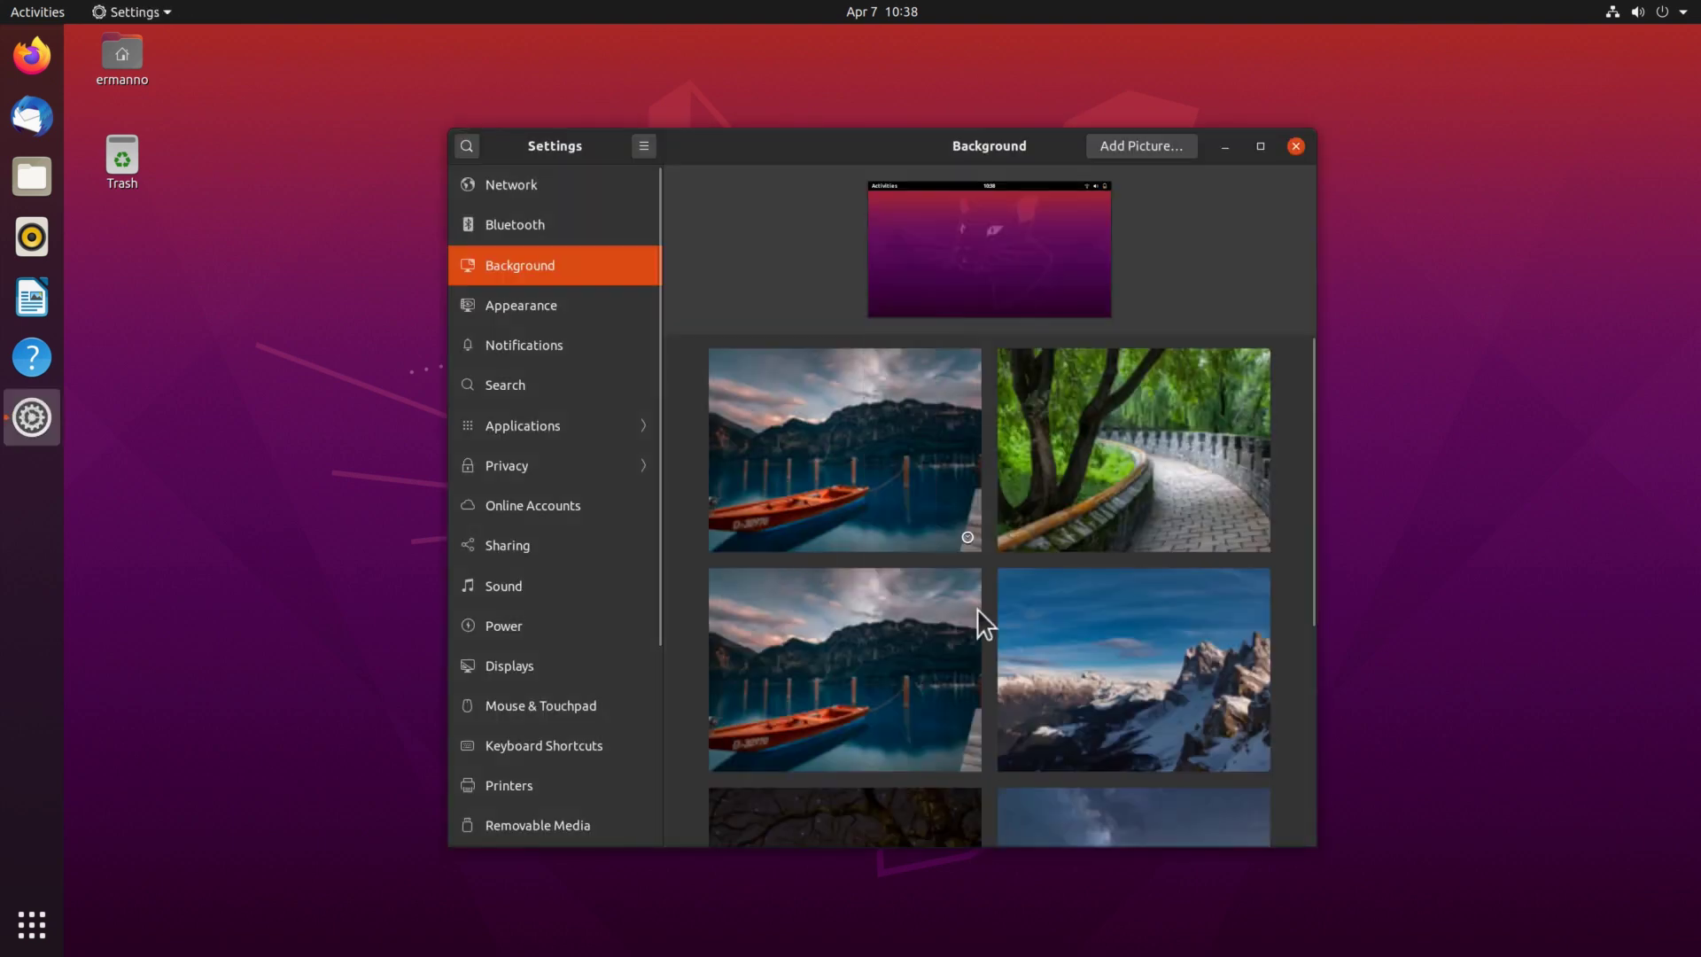
click(861, 493)
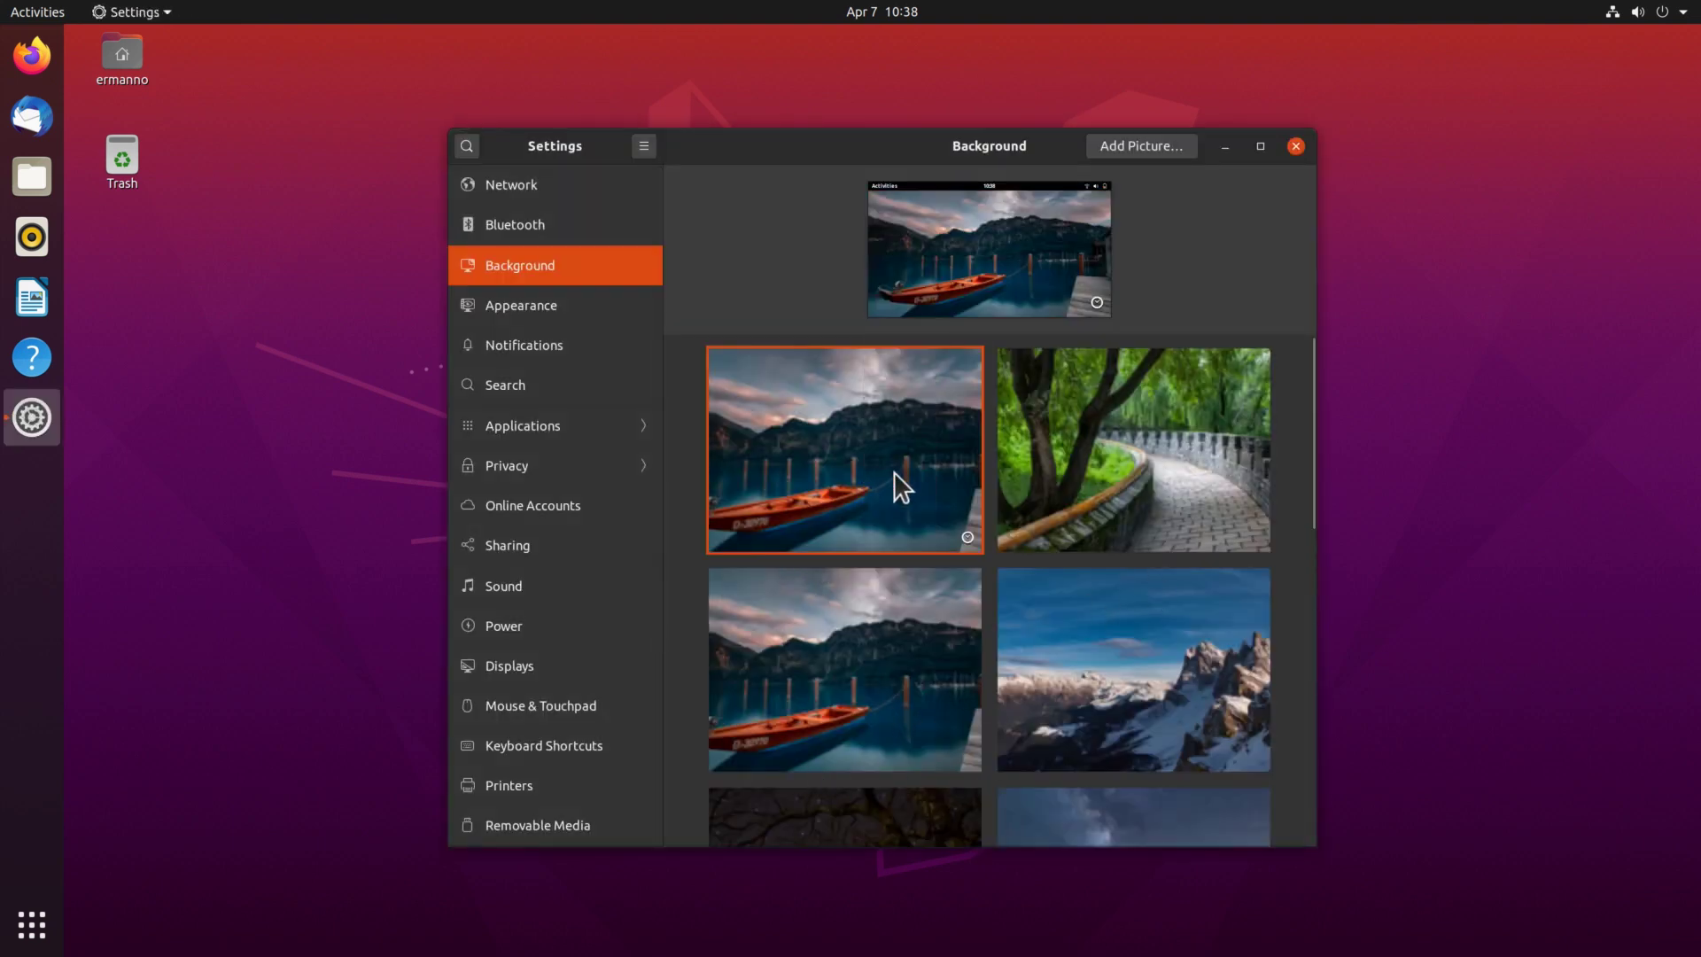
click(1293, 146)
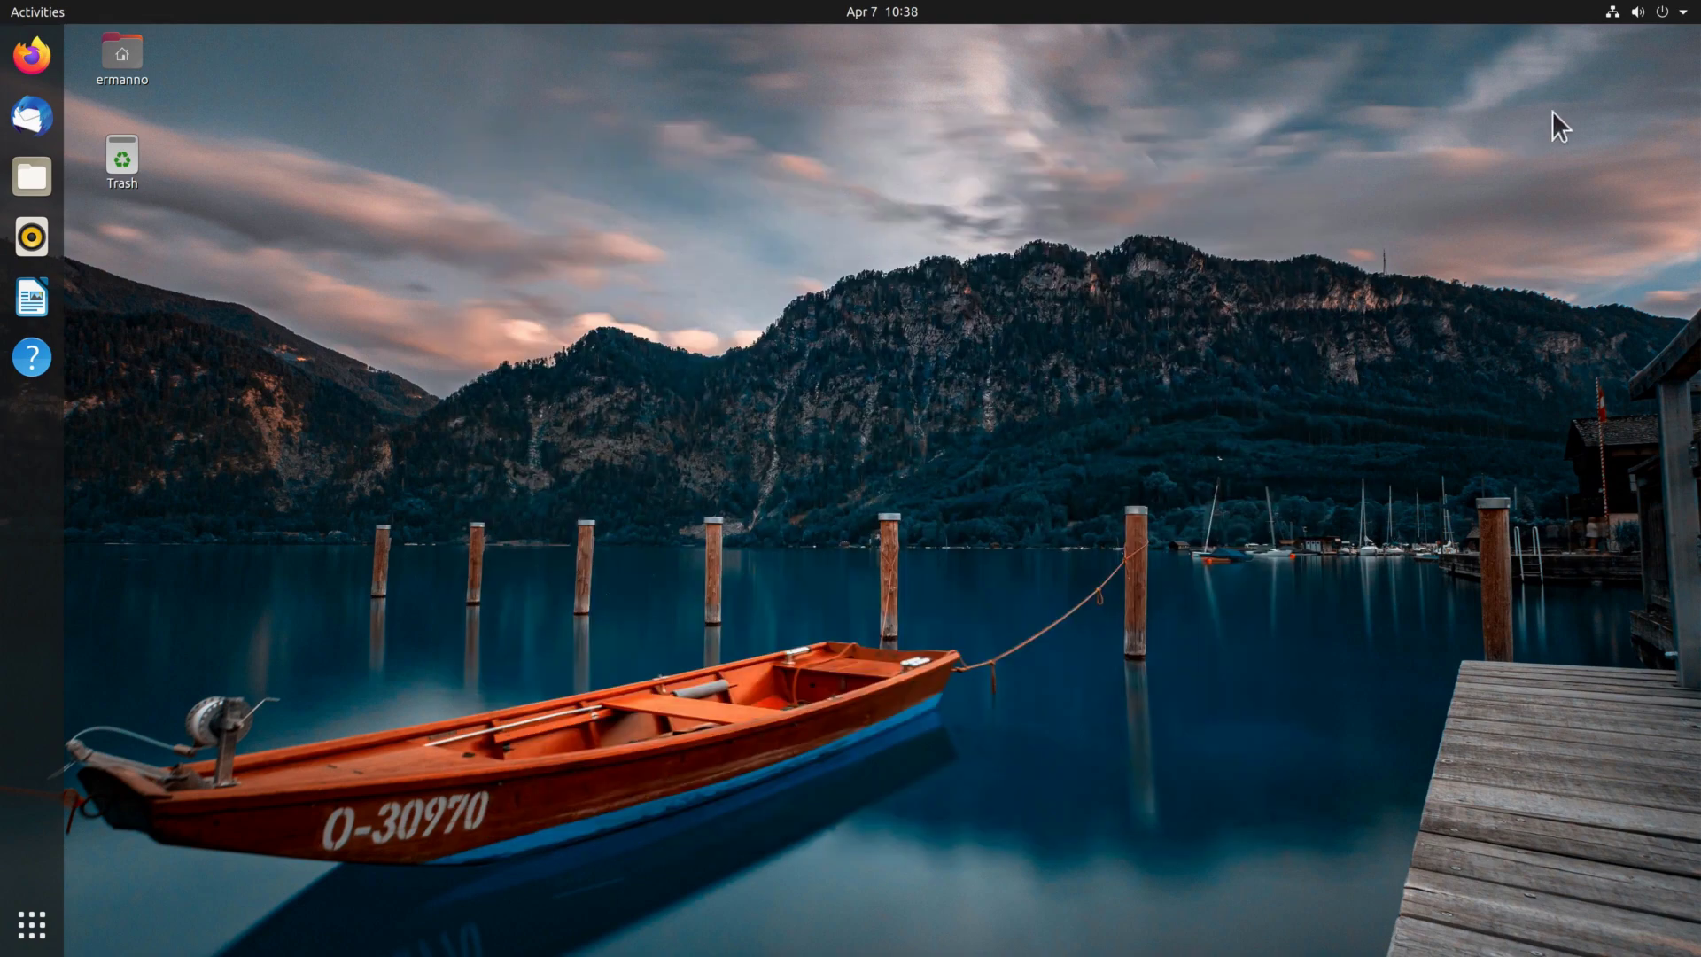
Lock the session from the system menu, then unlock it with the account password.
click(1671, 16)
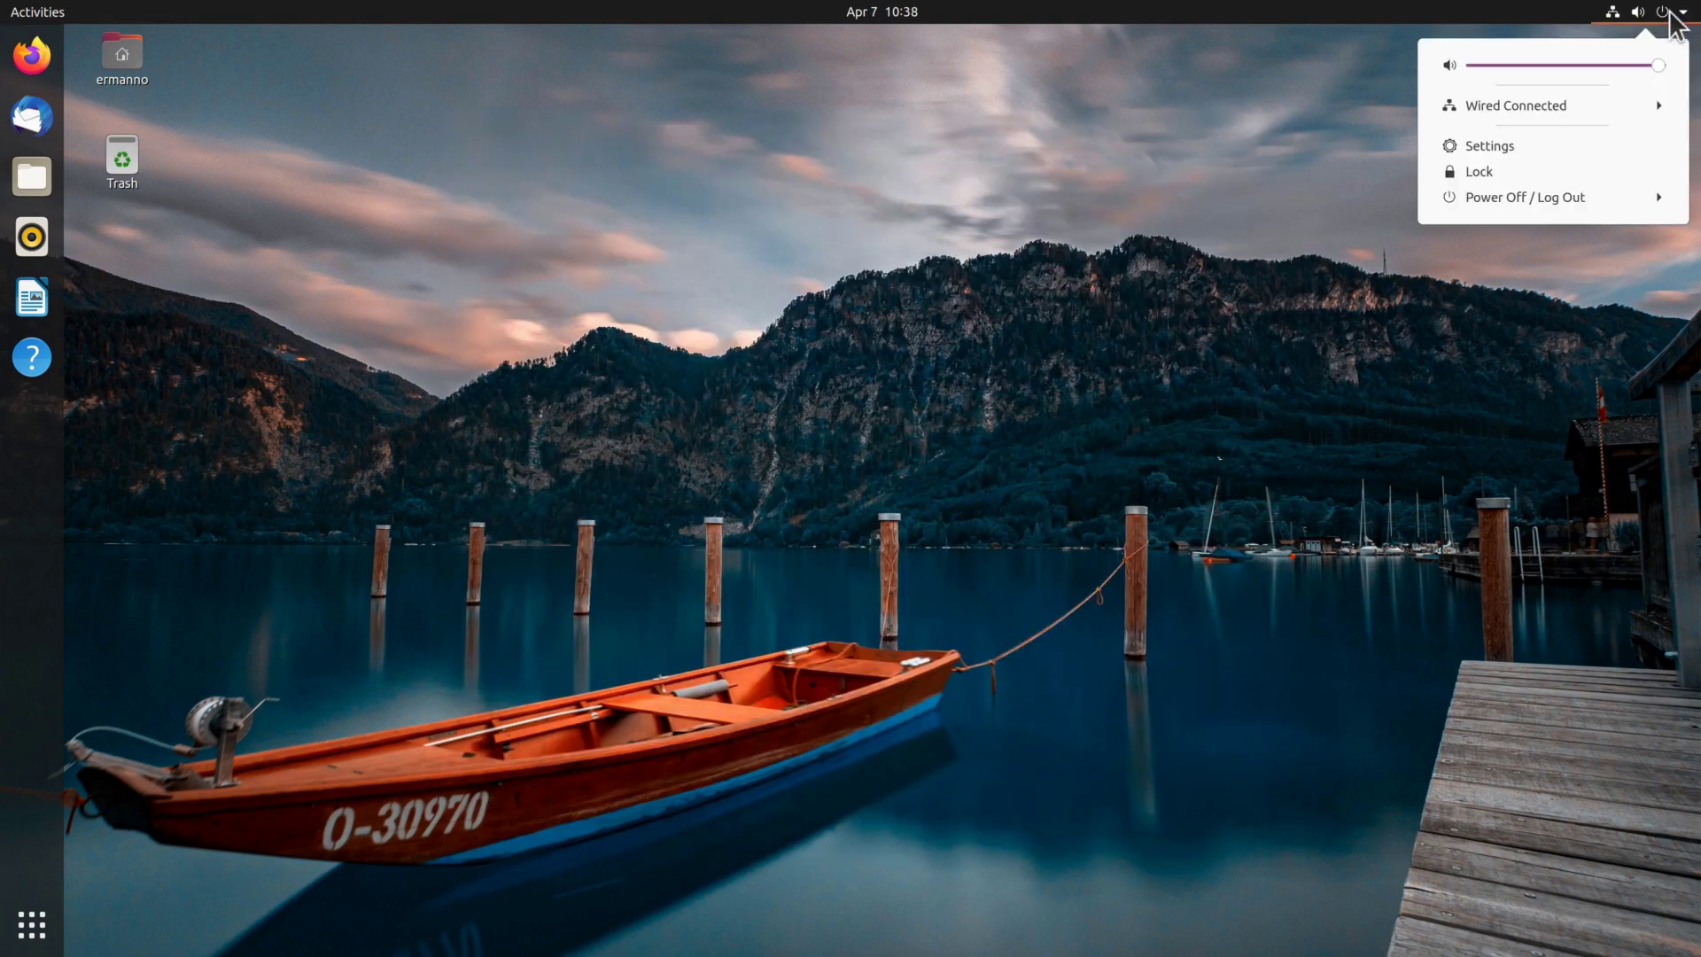
click(1522, 170)
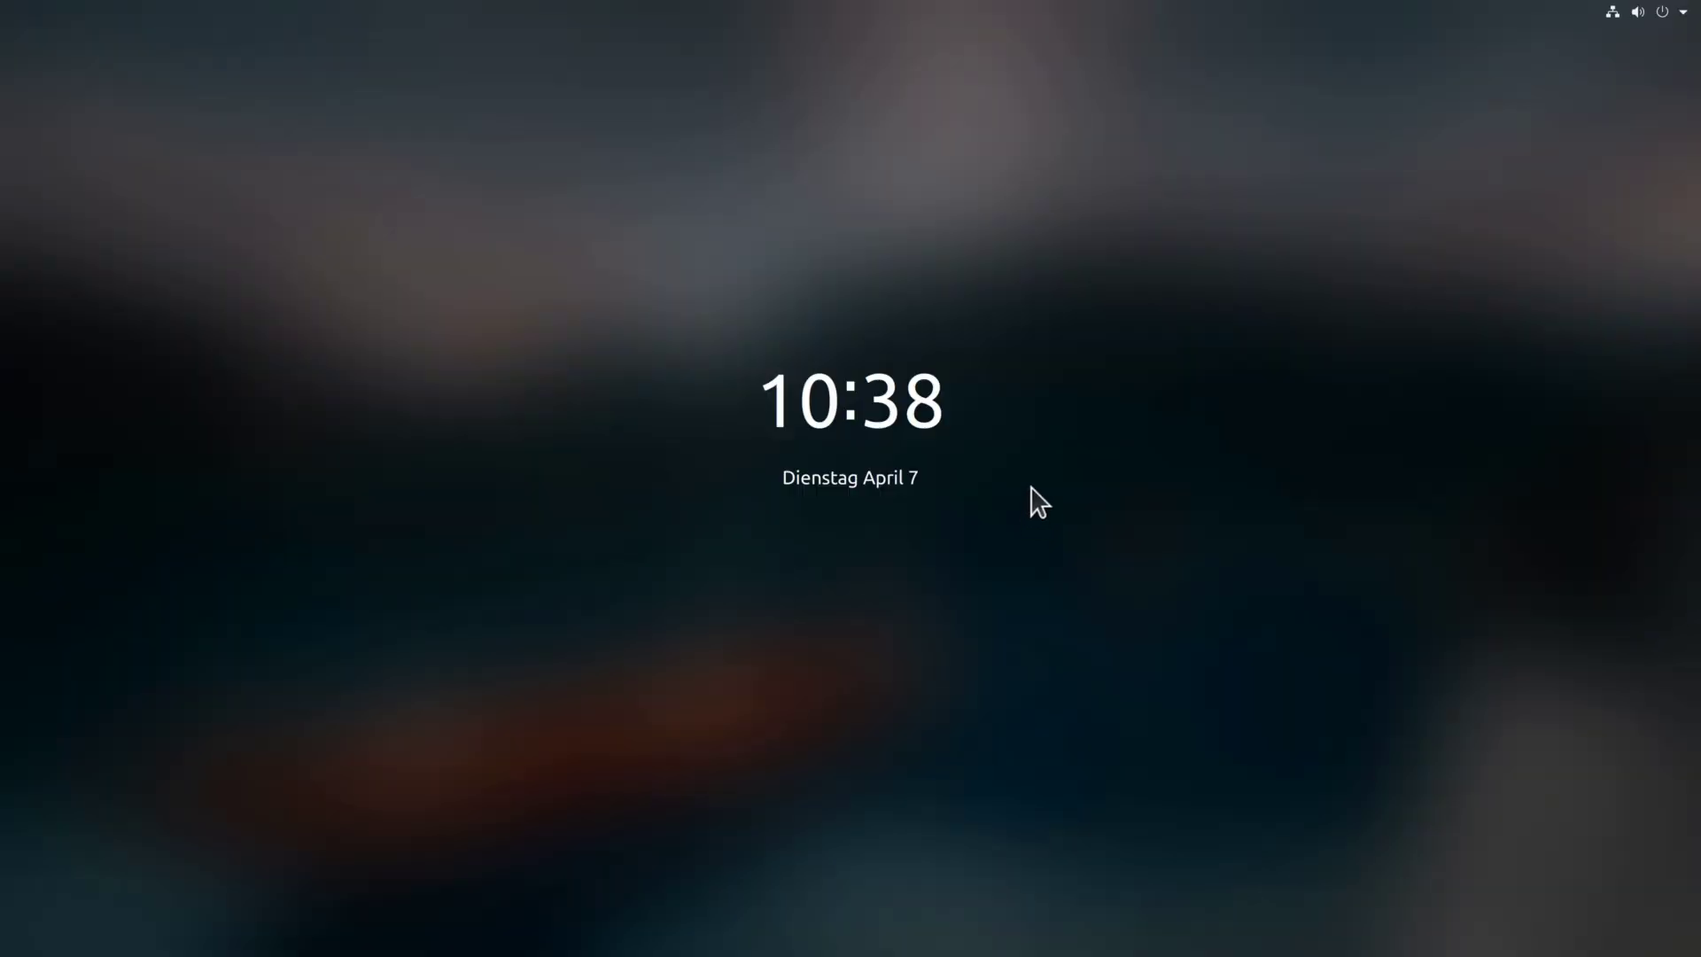
click(1030, 487)
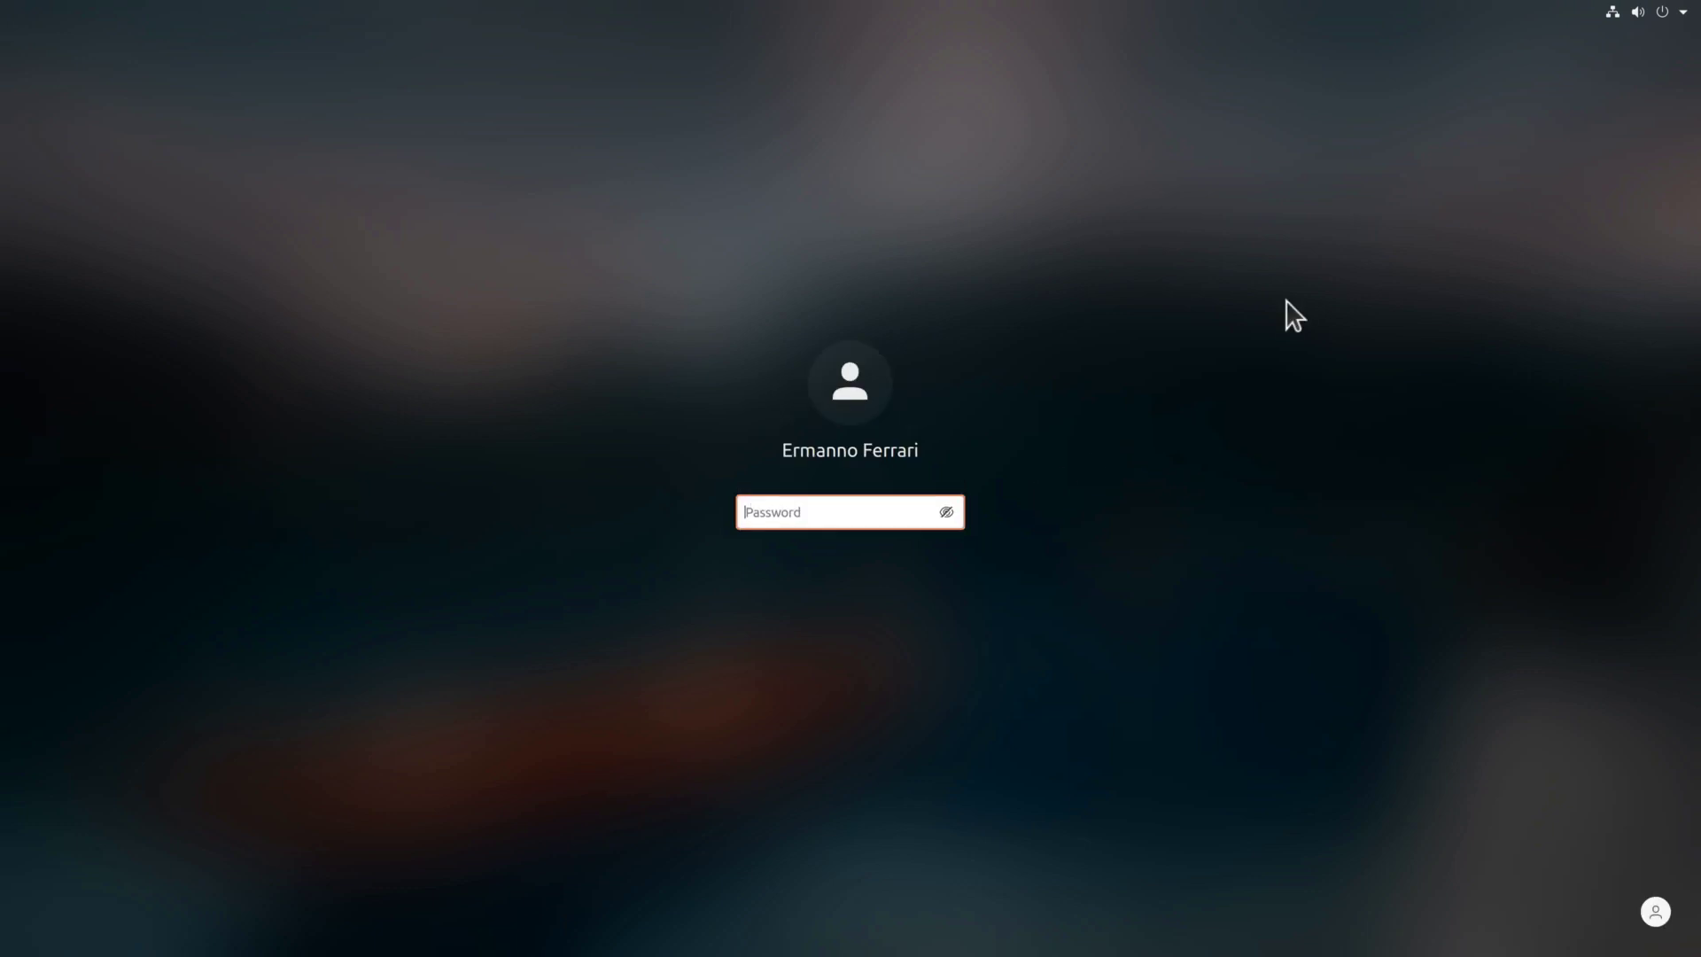
text(••••••••••••)
key(Return)
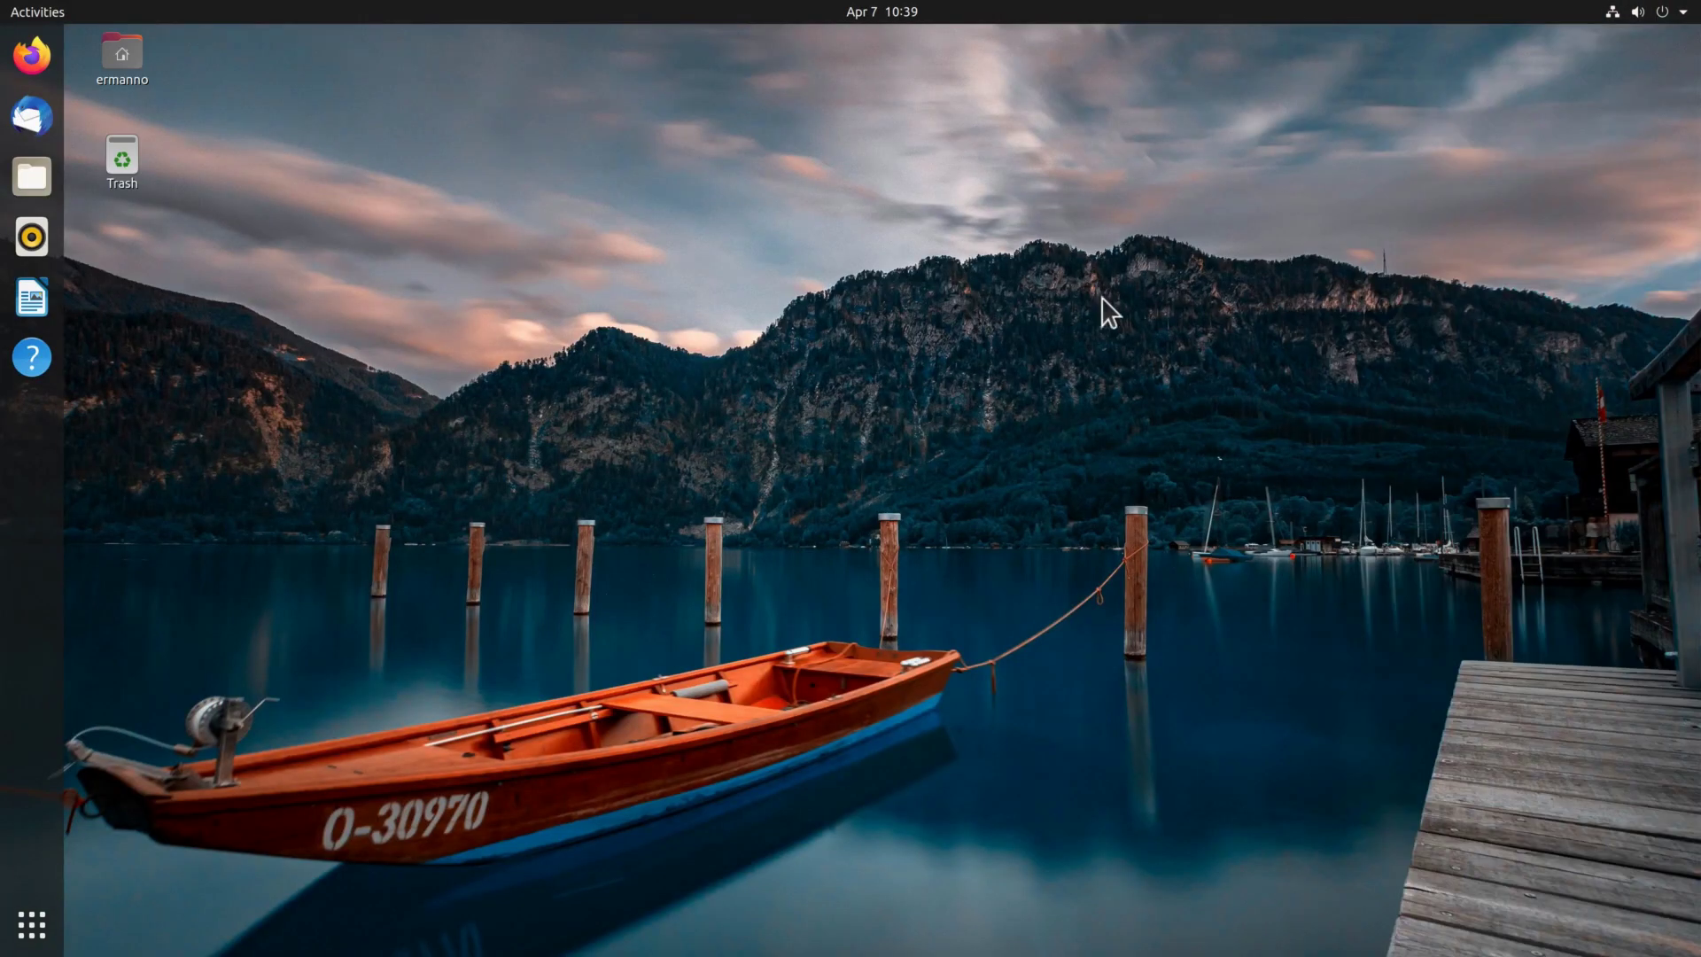
right_click(592, 309)
click(629, 551)
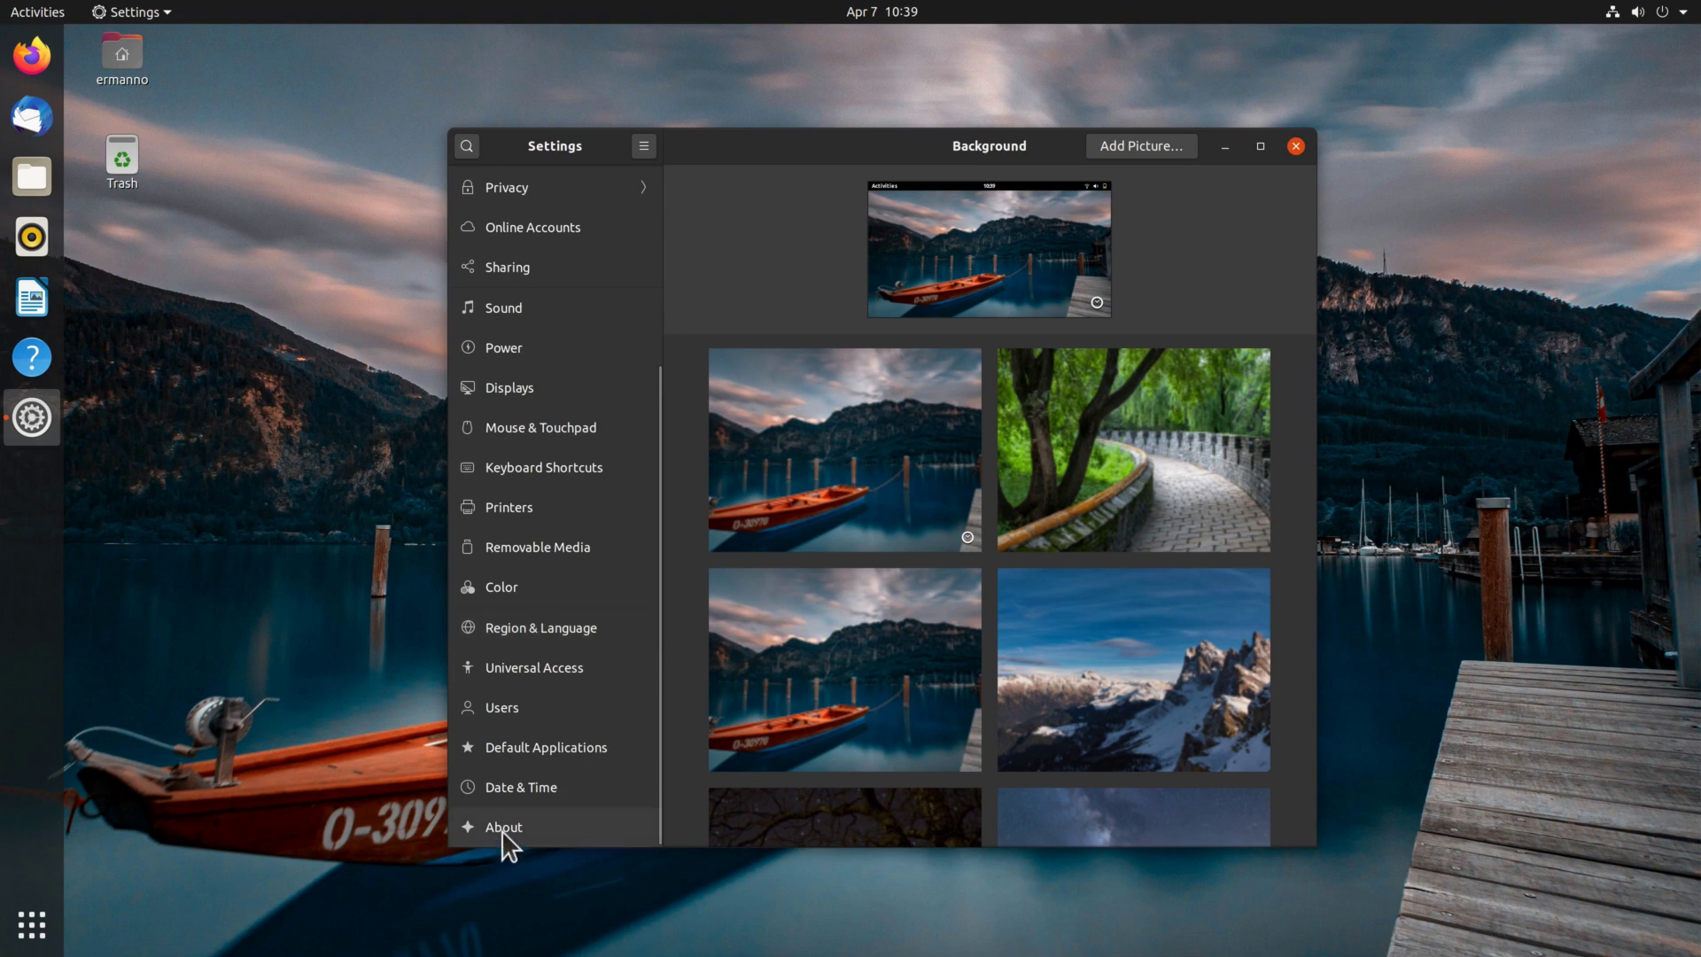
click(504, 828)
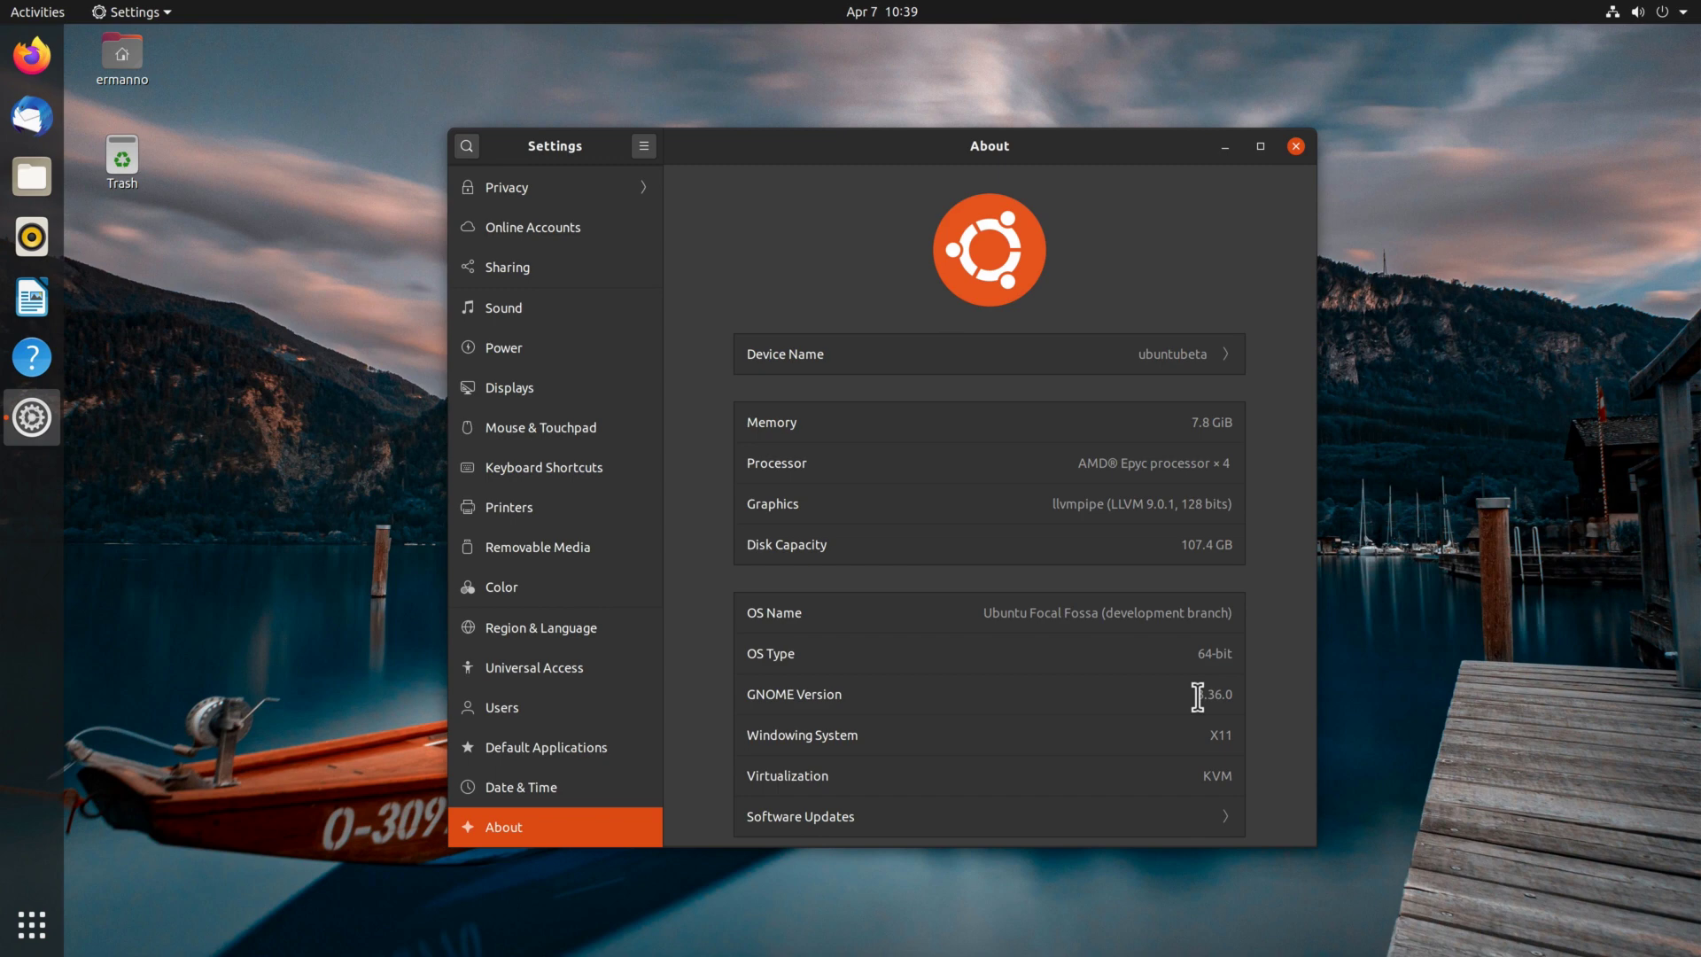
drag(1282, 155, 1269, 152)
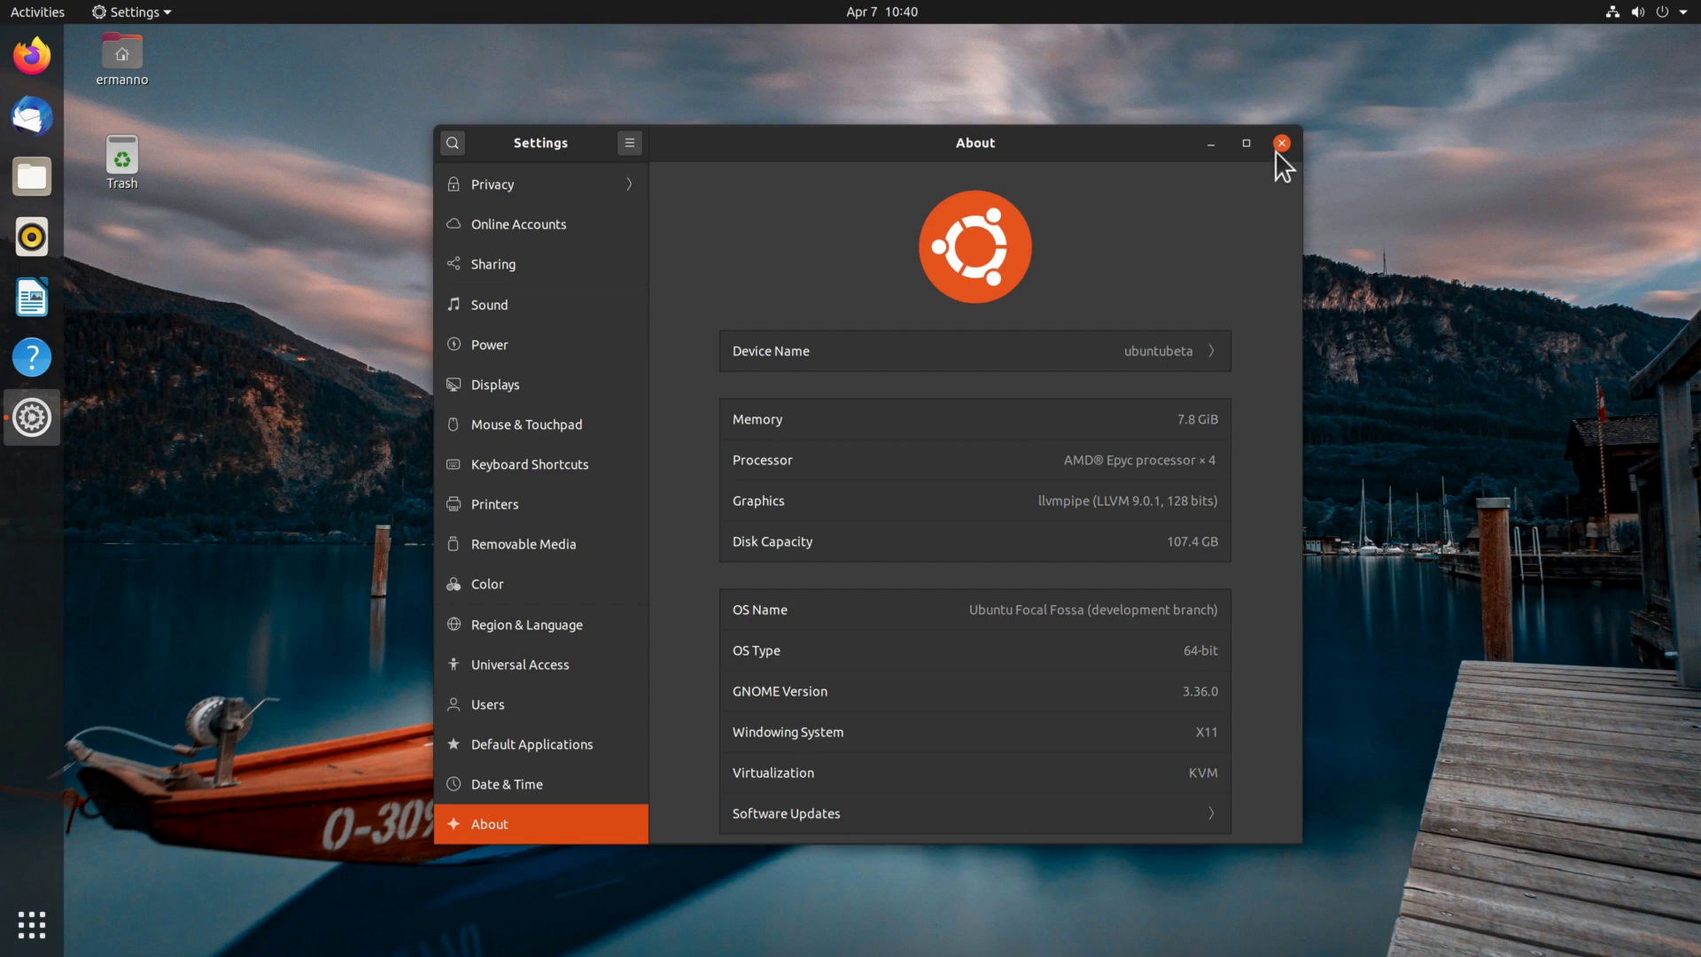
drag(1274, 151, 1276, 153)
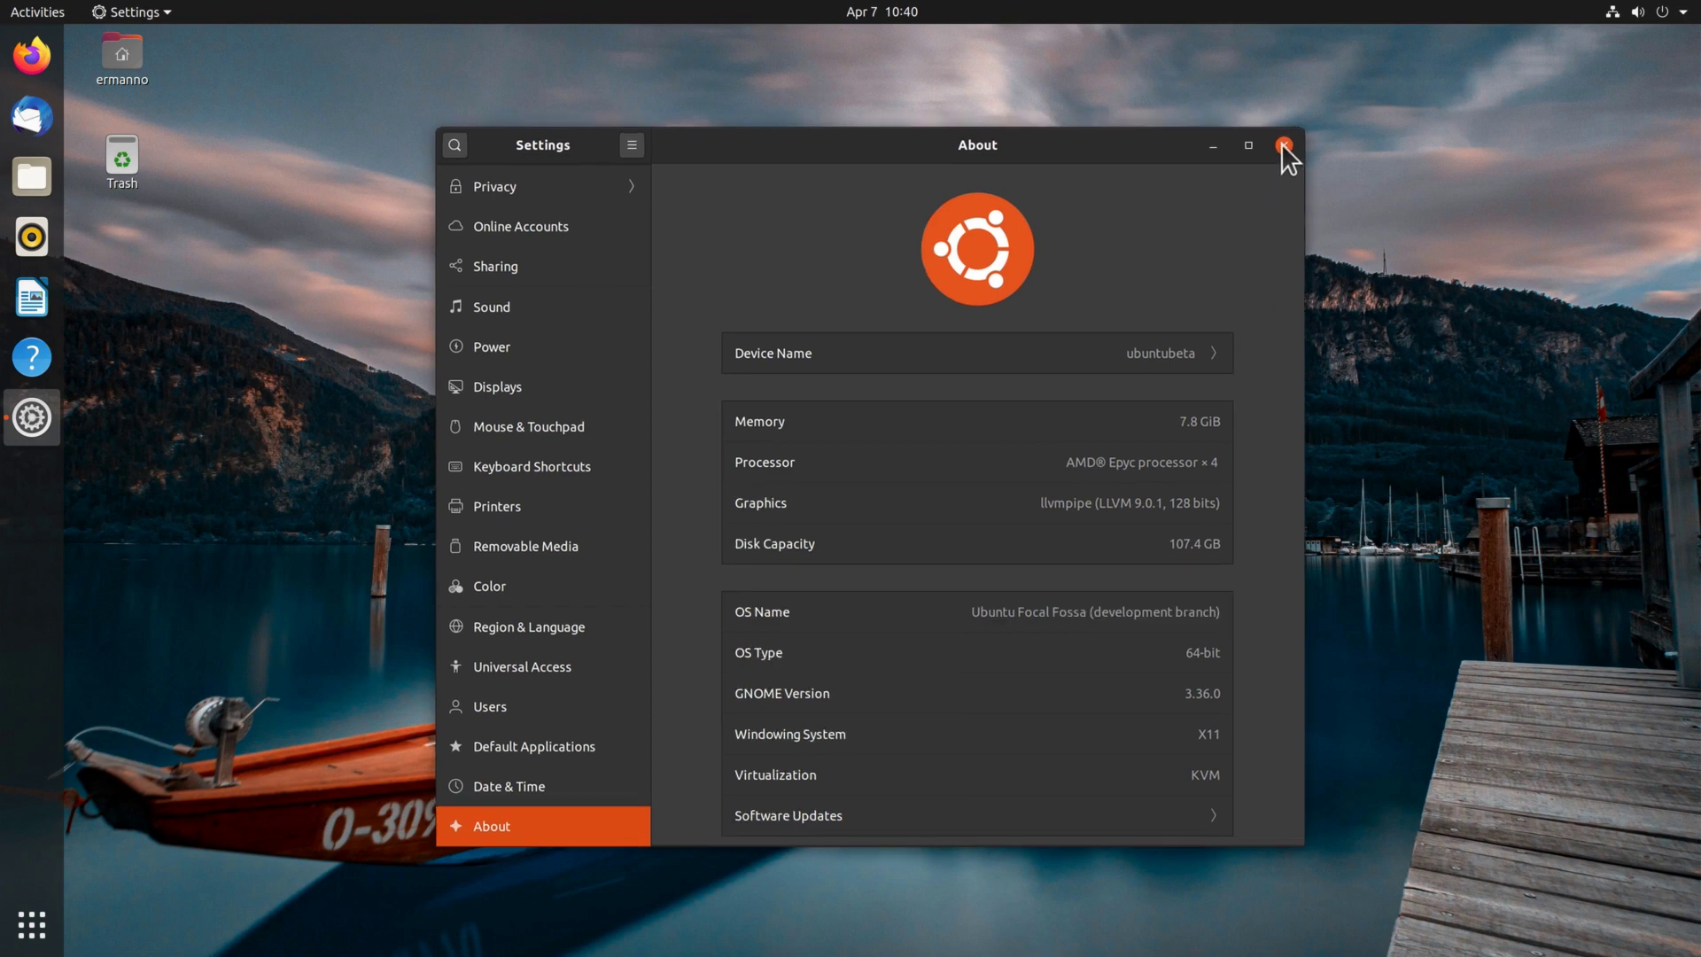
click(1284, 144)
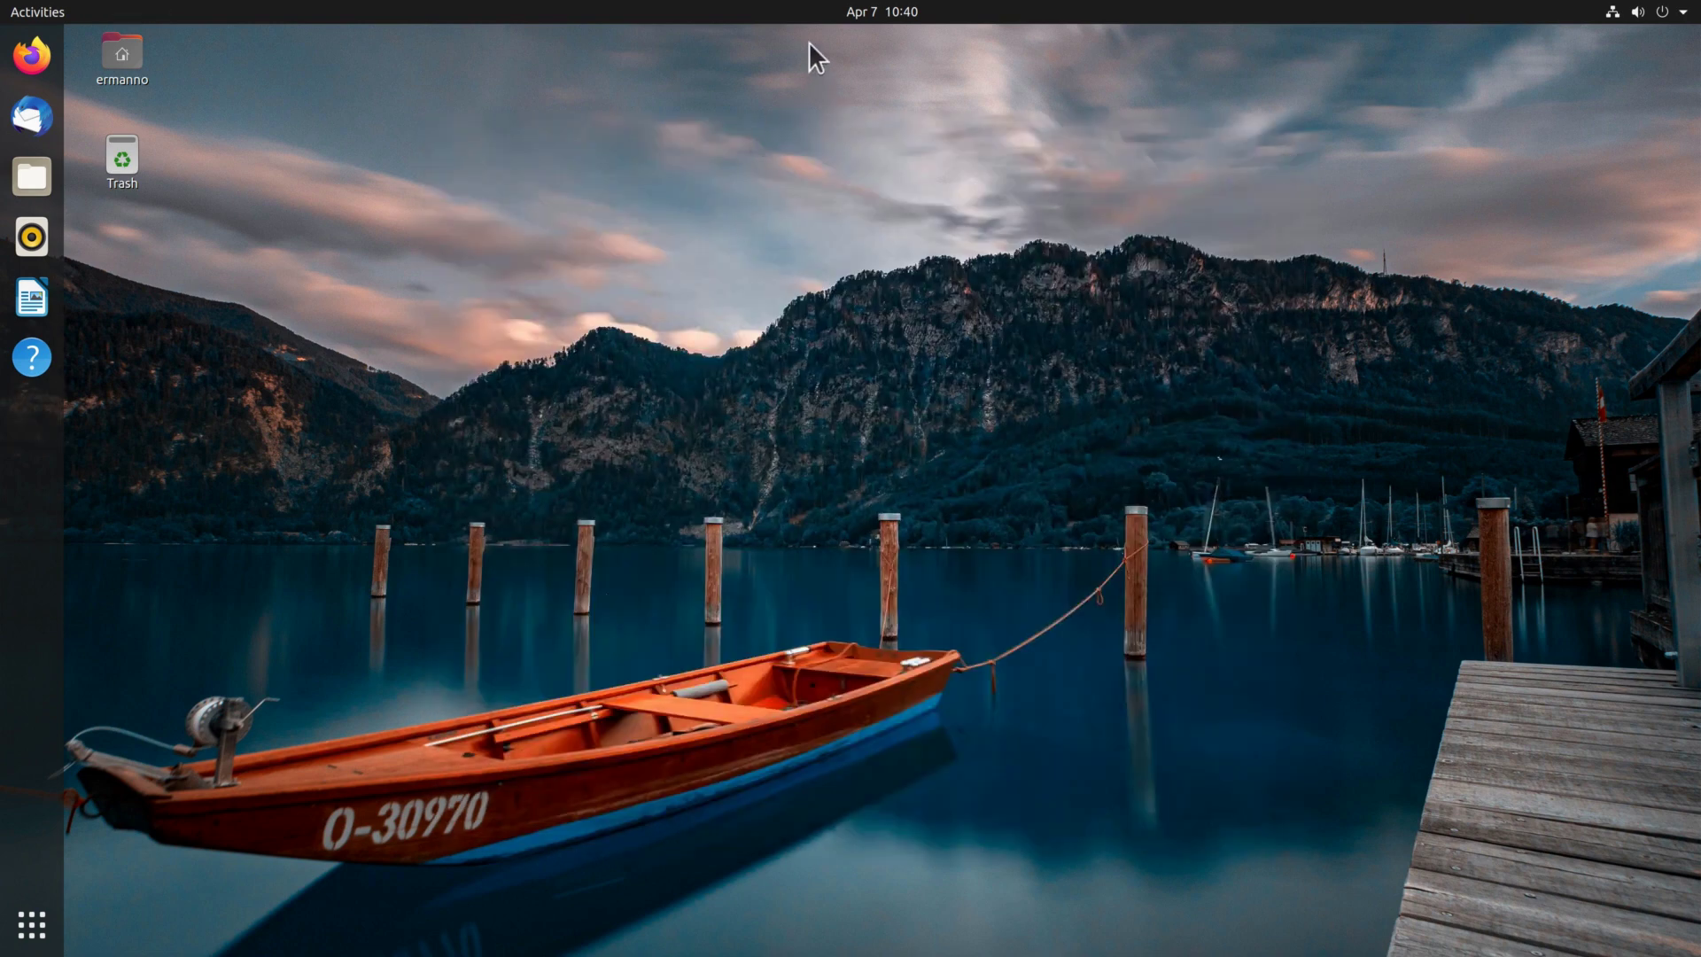
Switch on Do Not Disturb in the clock's notification panel and close the panel.
click(889, 13)
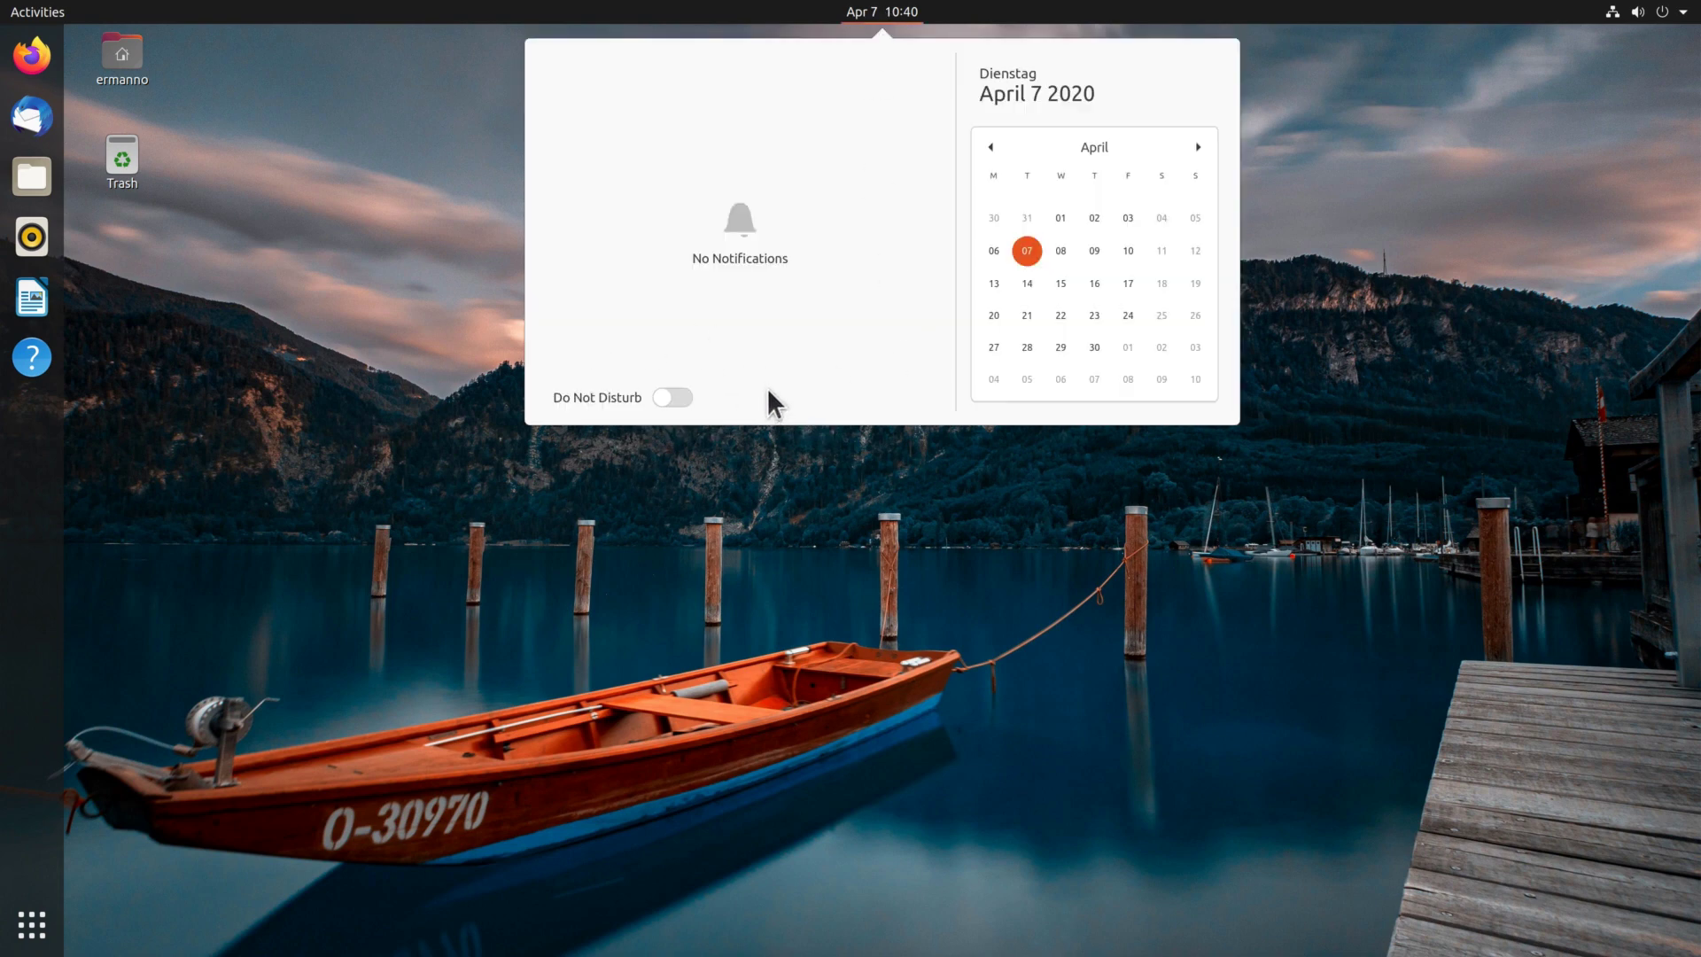
click(664, 398)
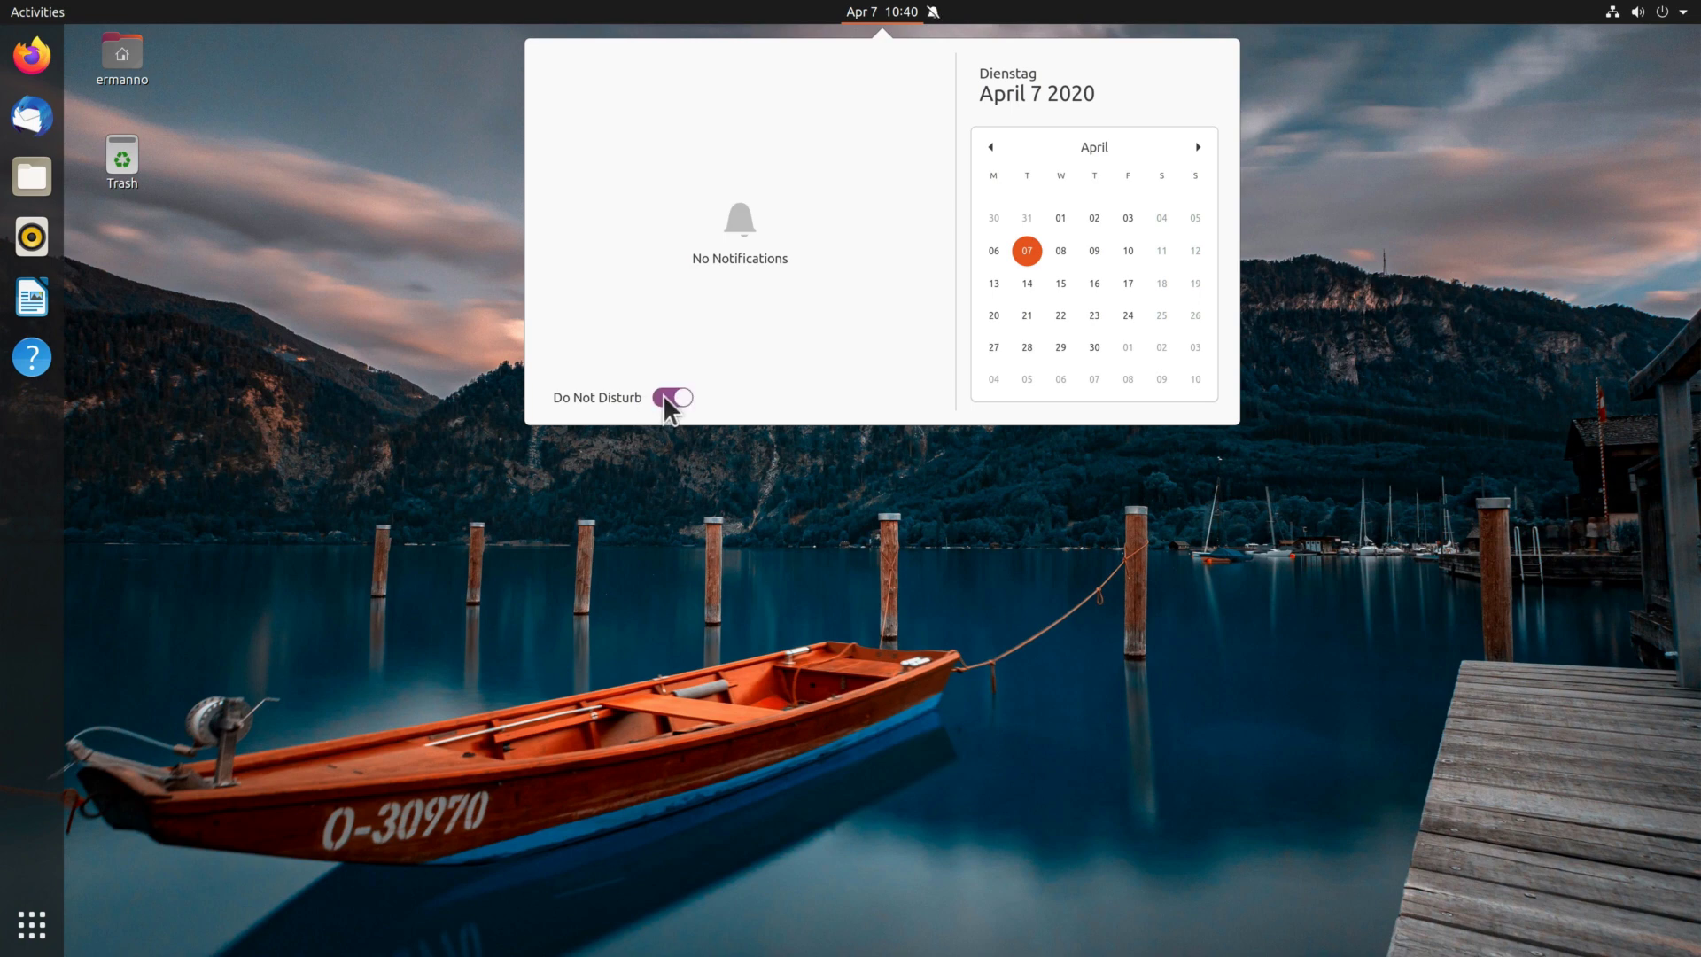
click(733, 473)
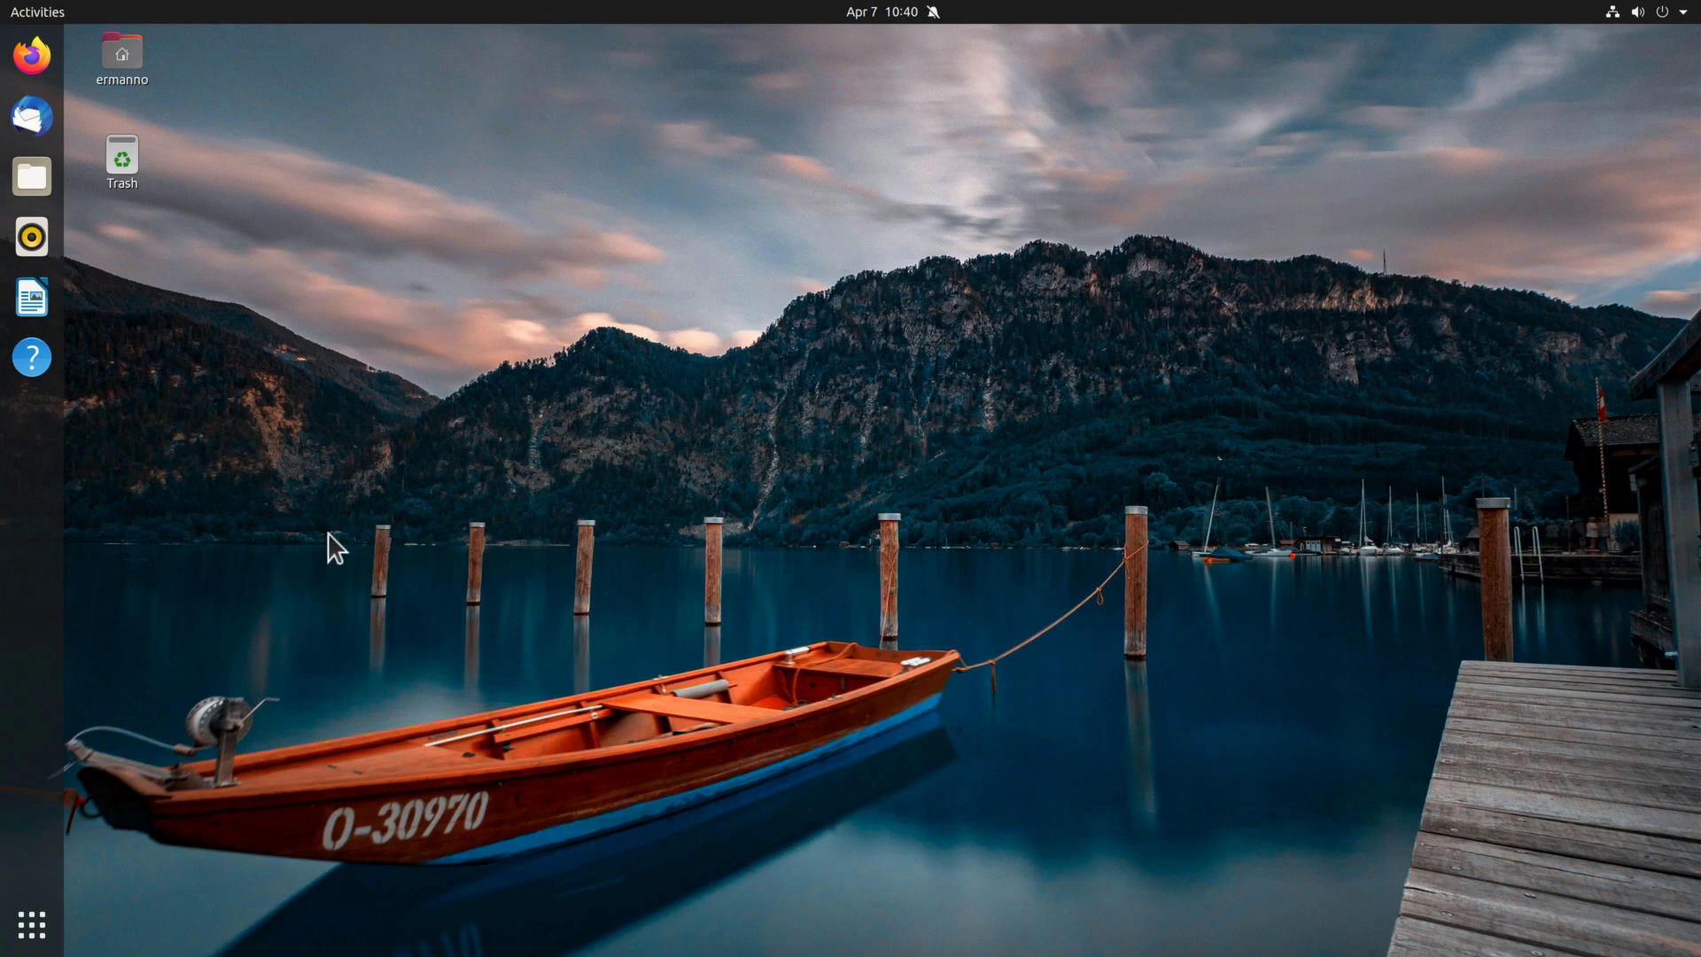
click(32, 930)
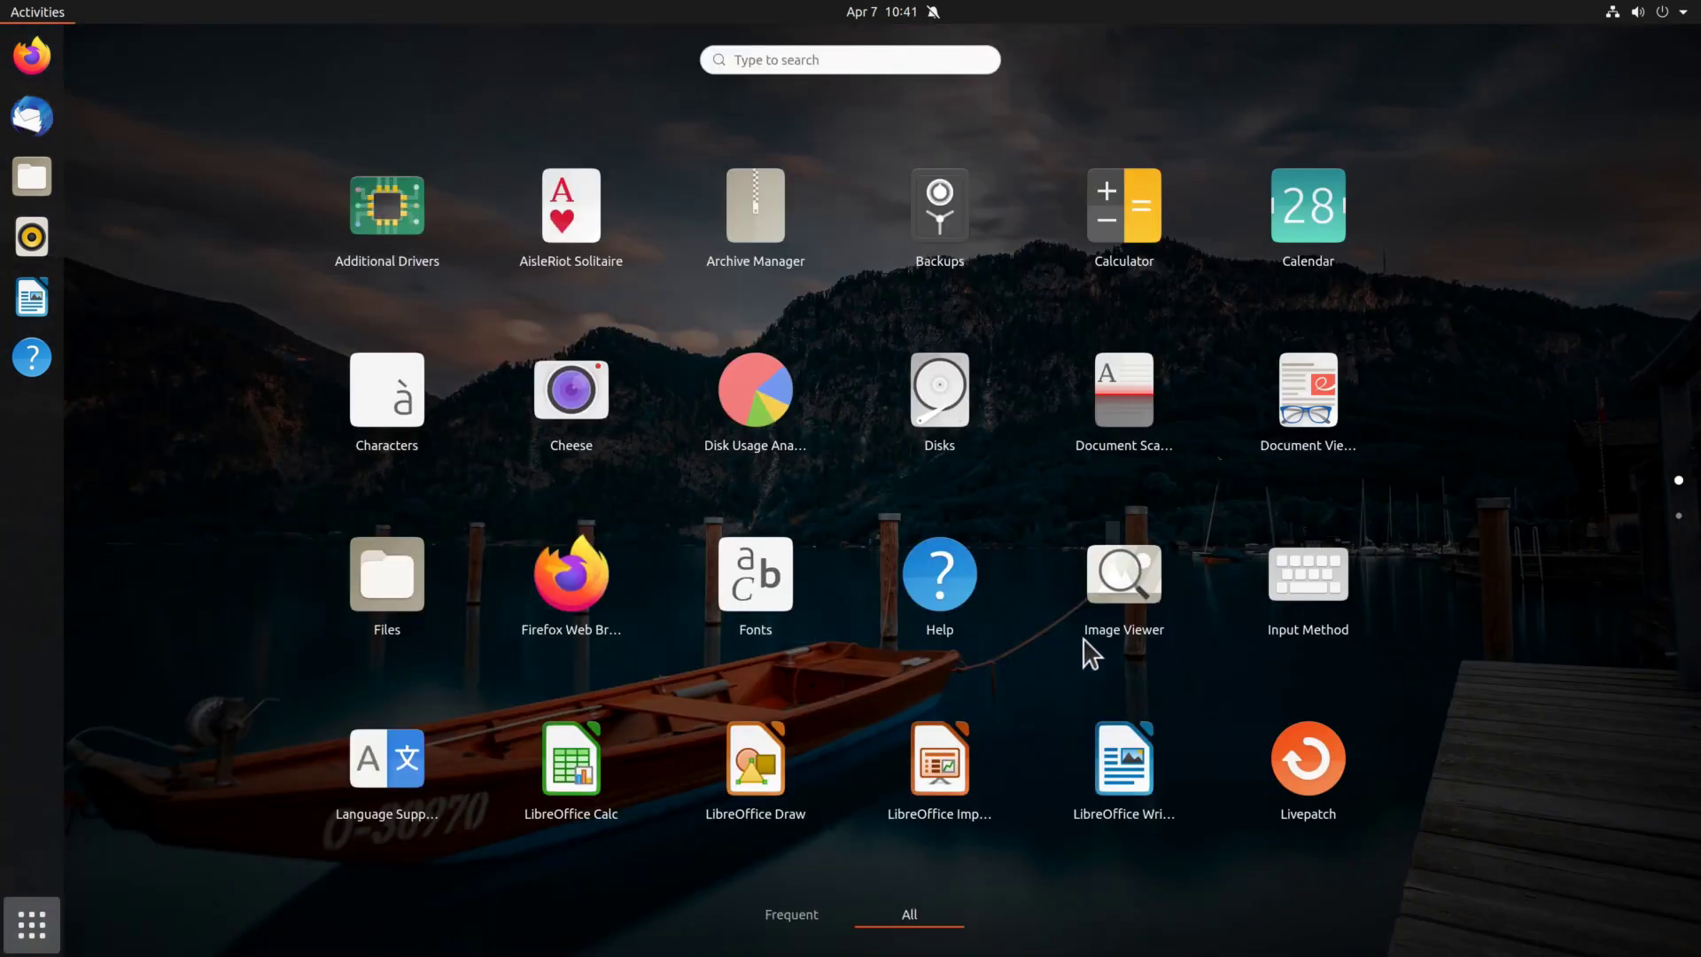
scroll(932, 763, down, 1)
click(935, 769)
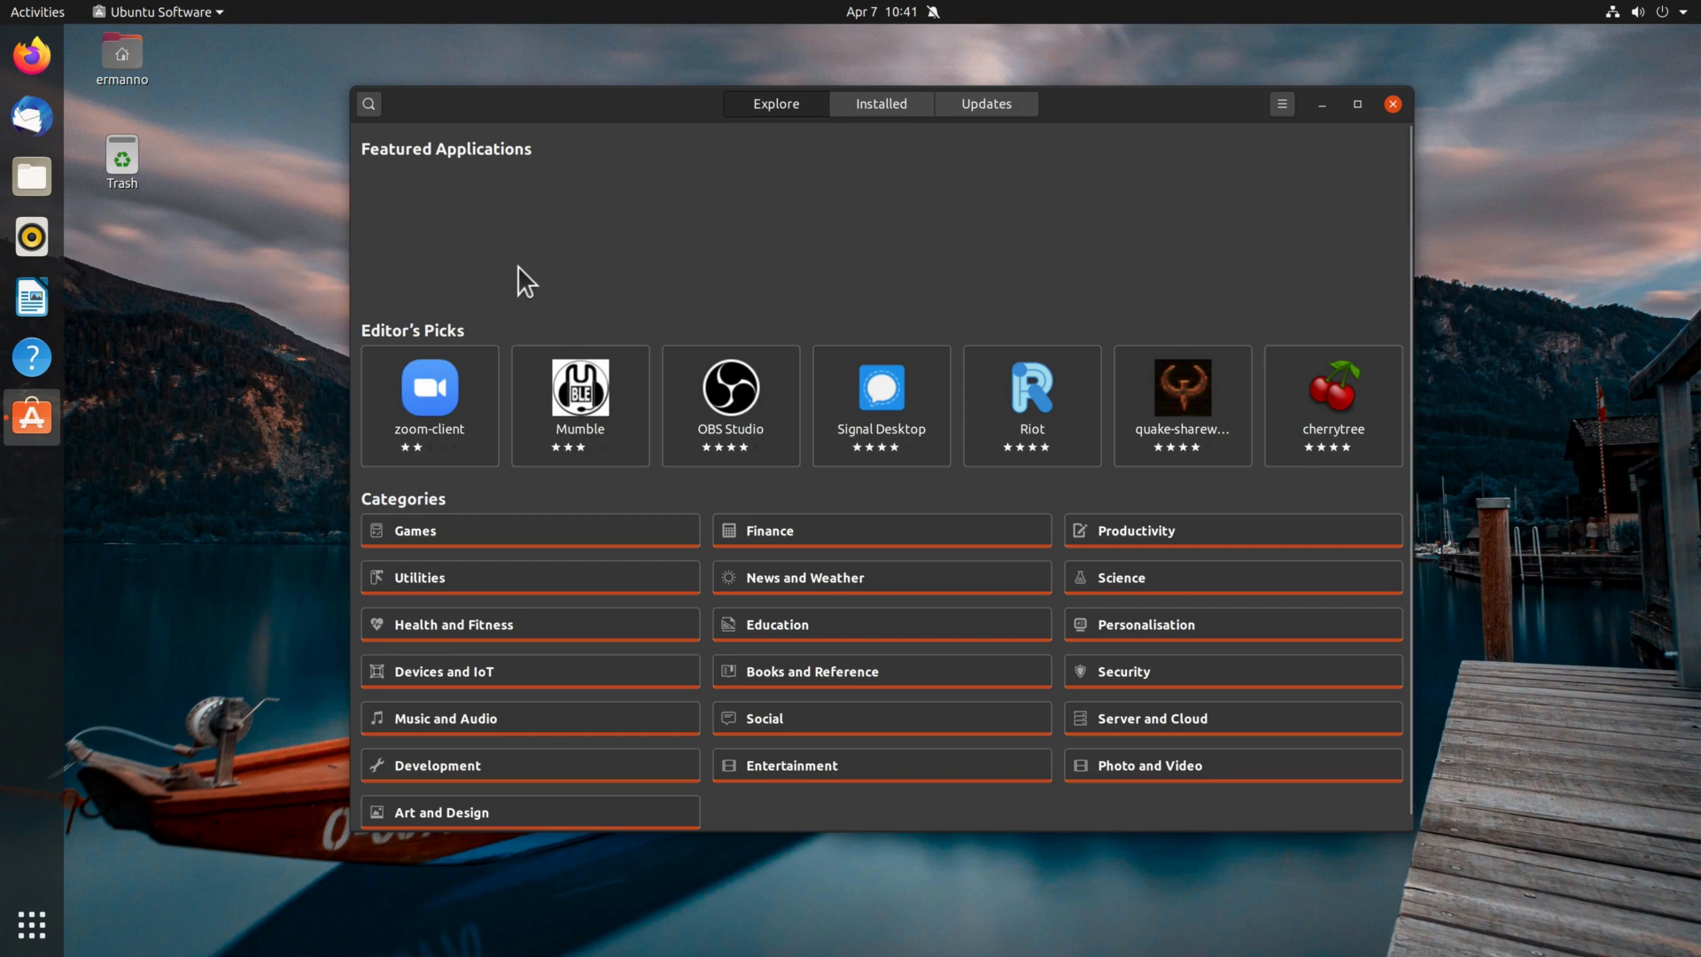
click(370, 104)
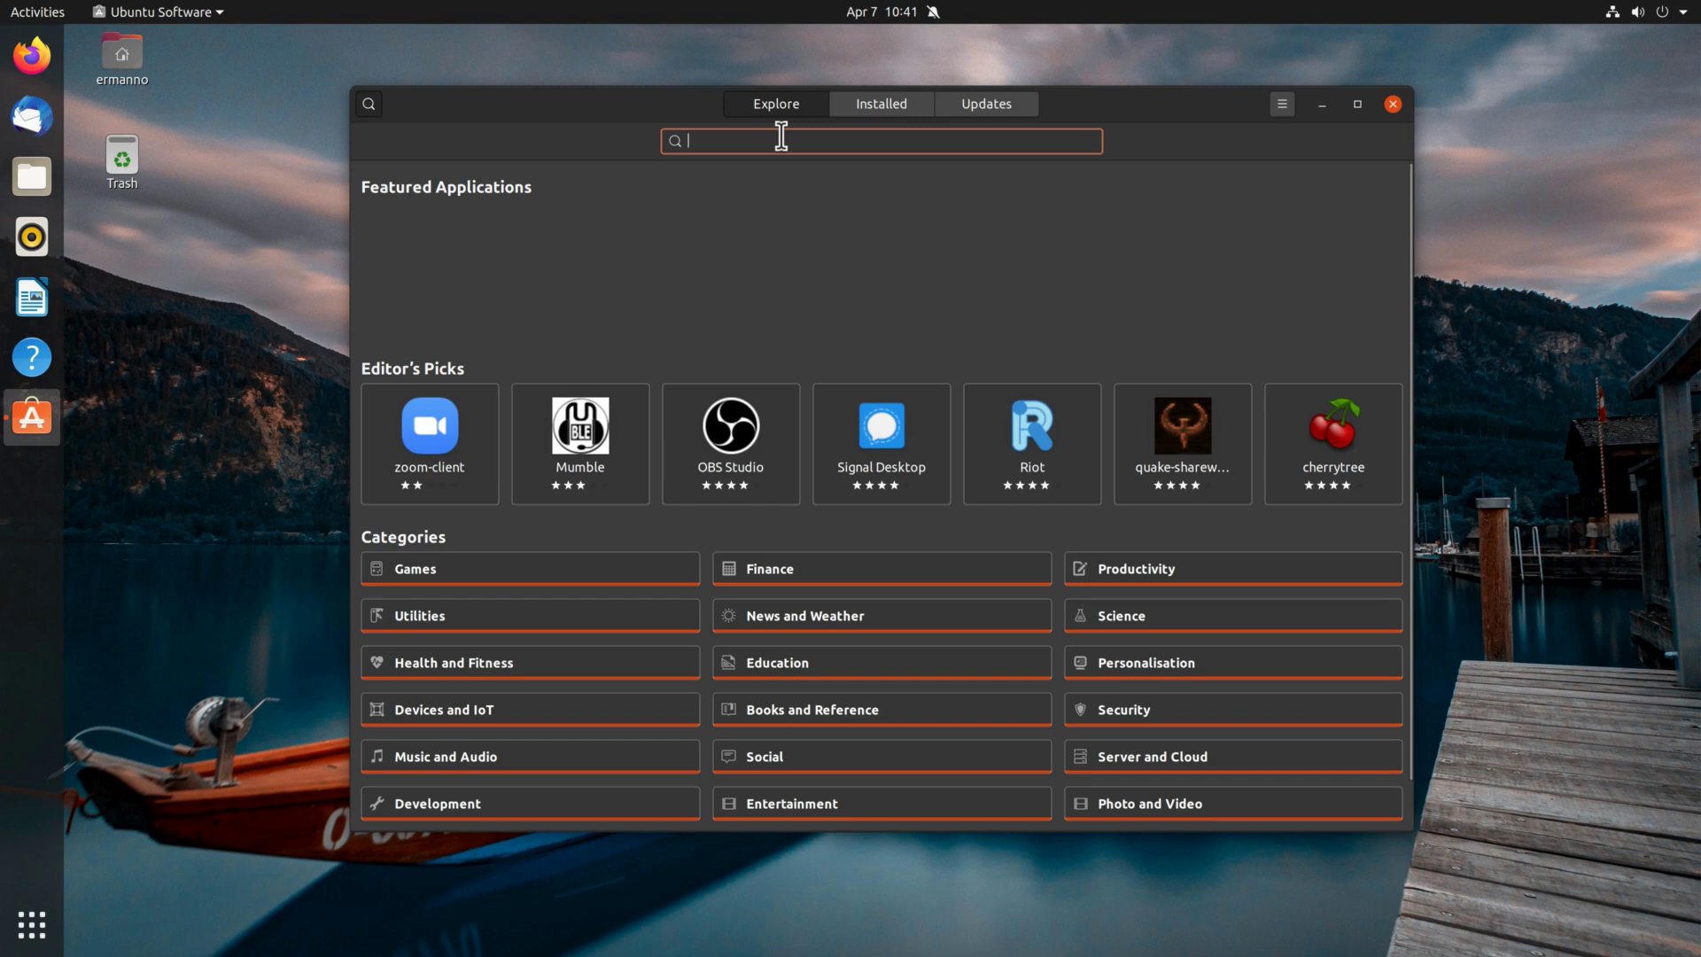
text(spotify)
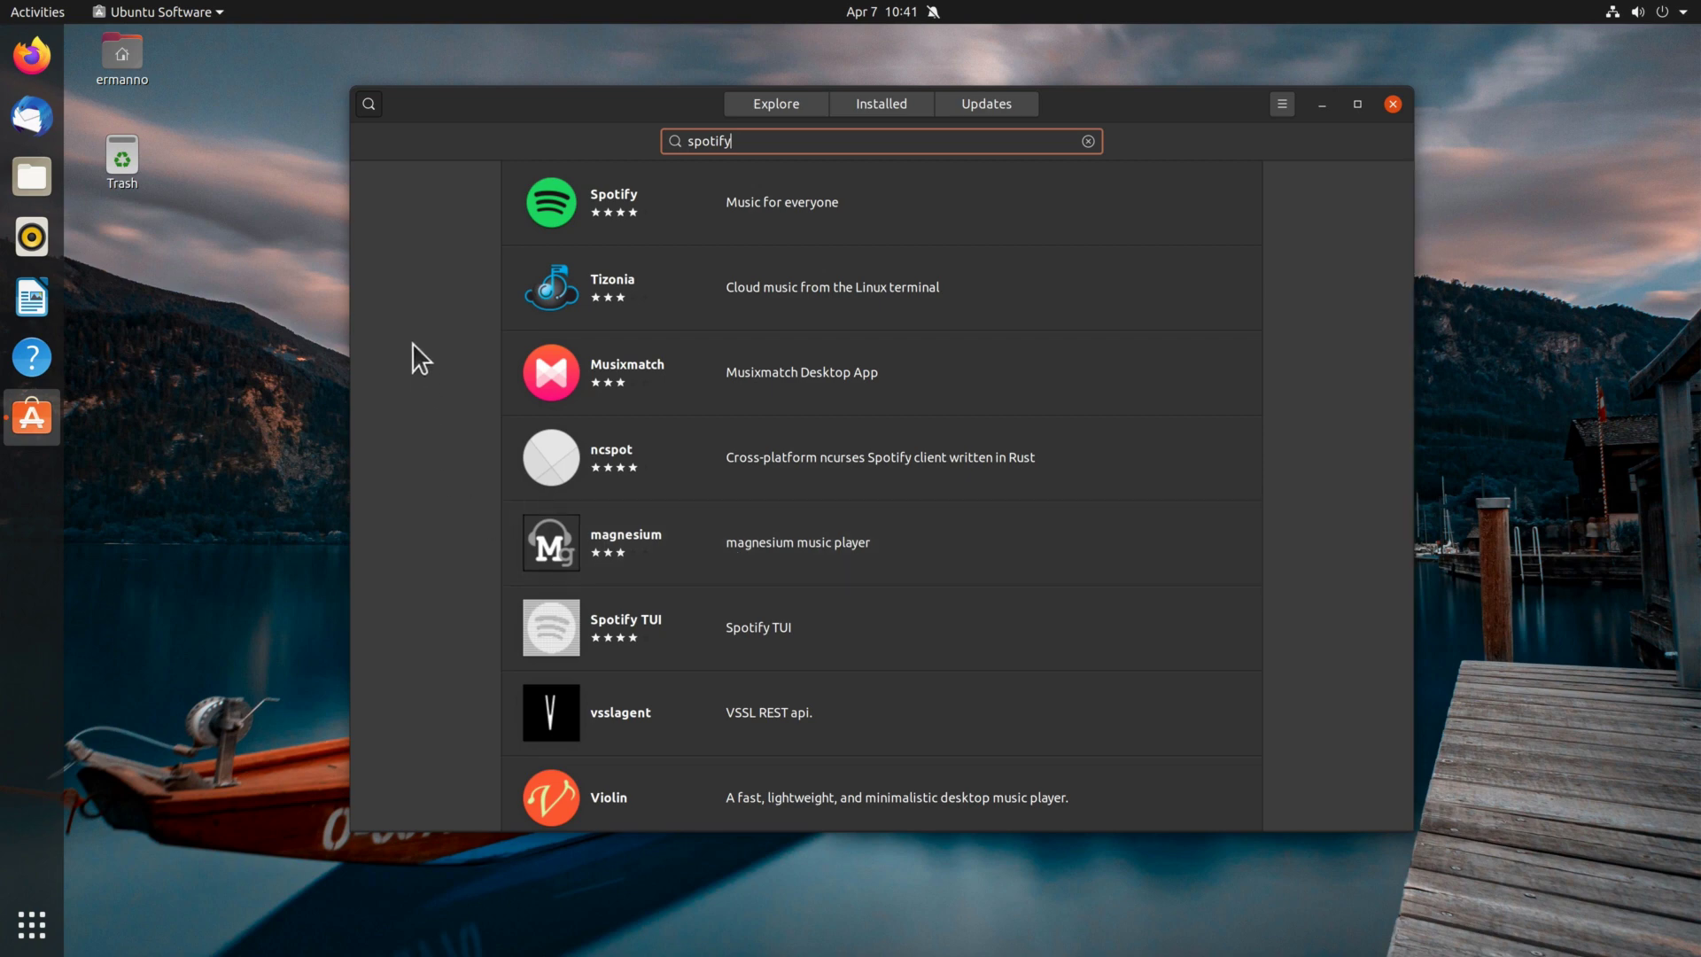
double_click(729, 142)
text(tweaks)
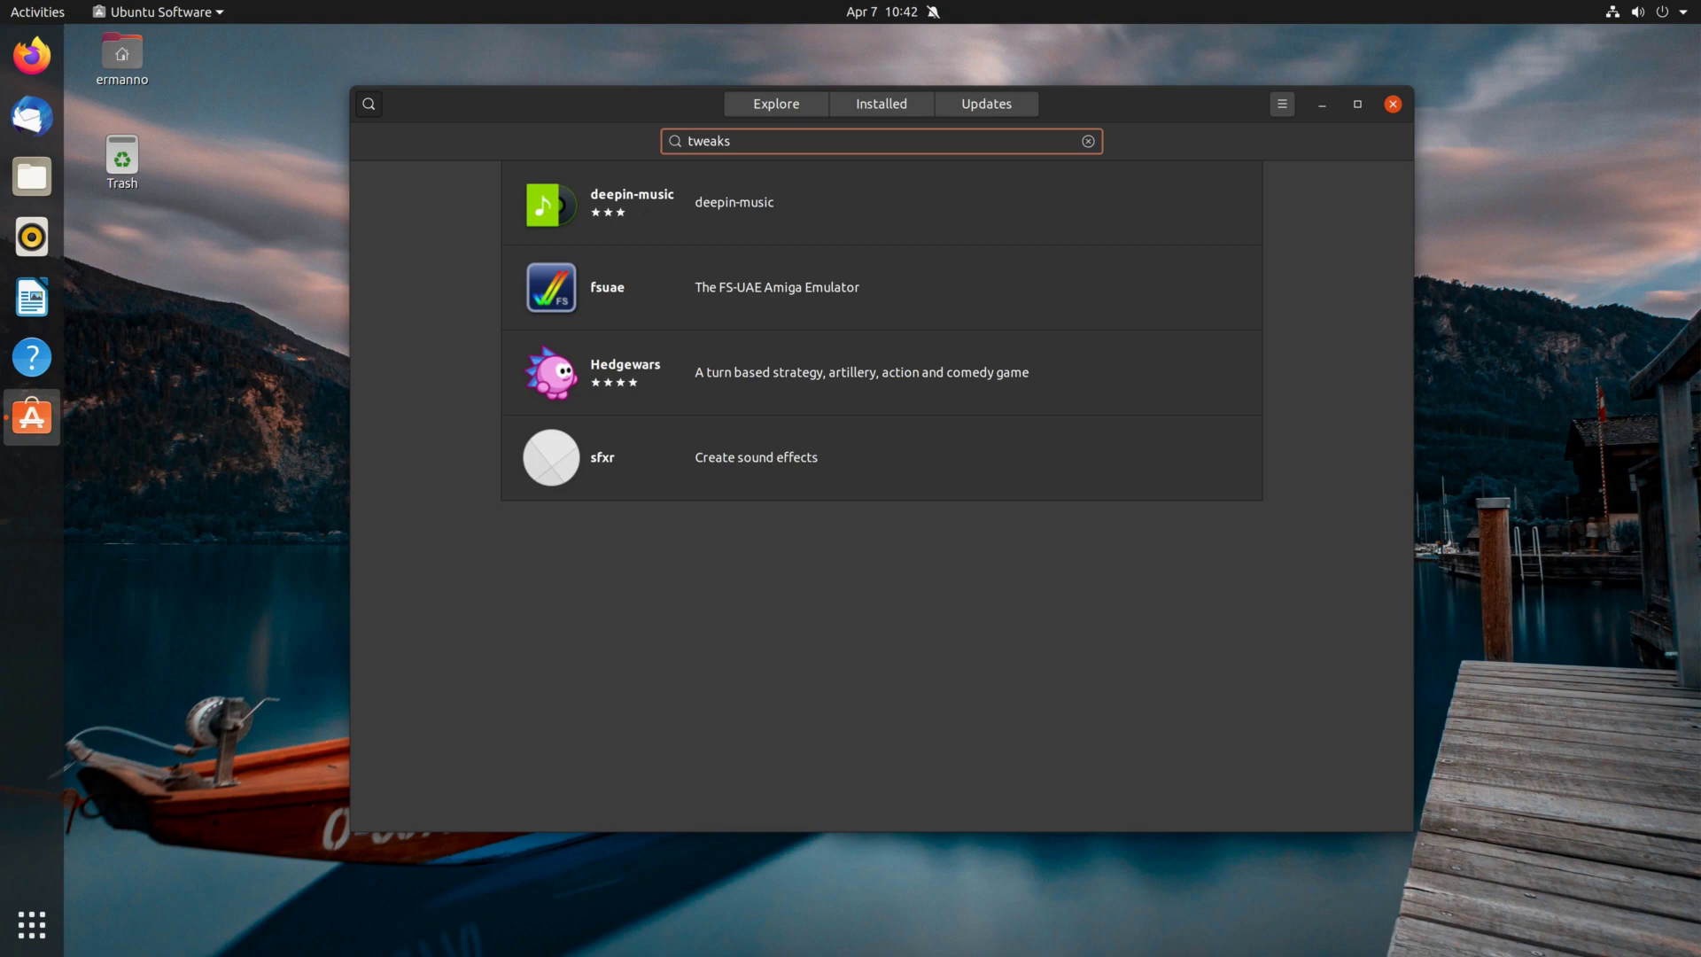
Launch Terminal from the app search, maximized with enlarged text.
click(1393, 103)
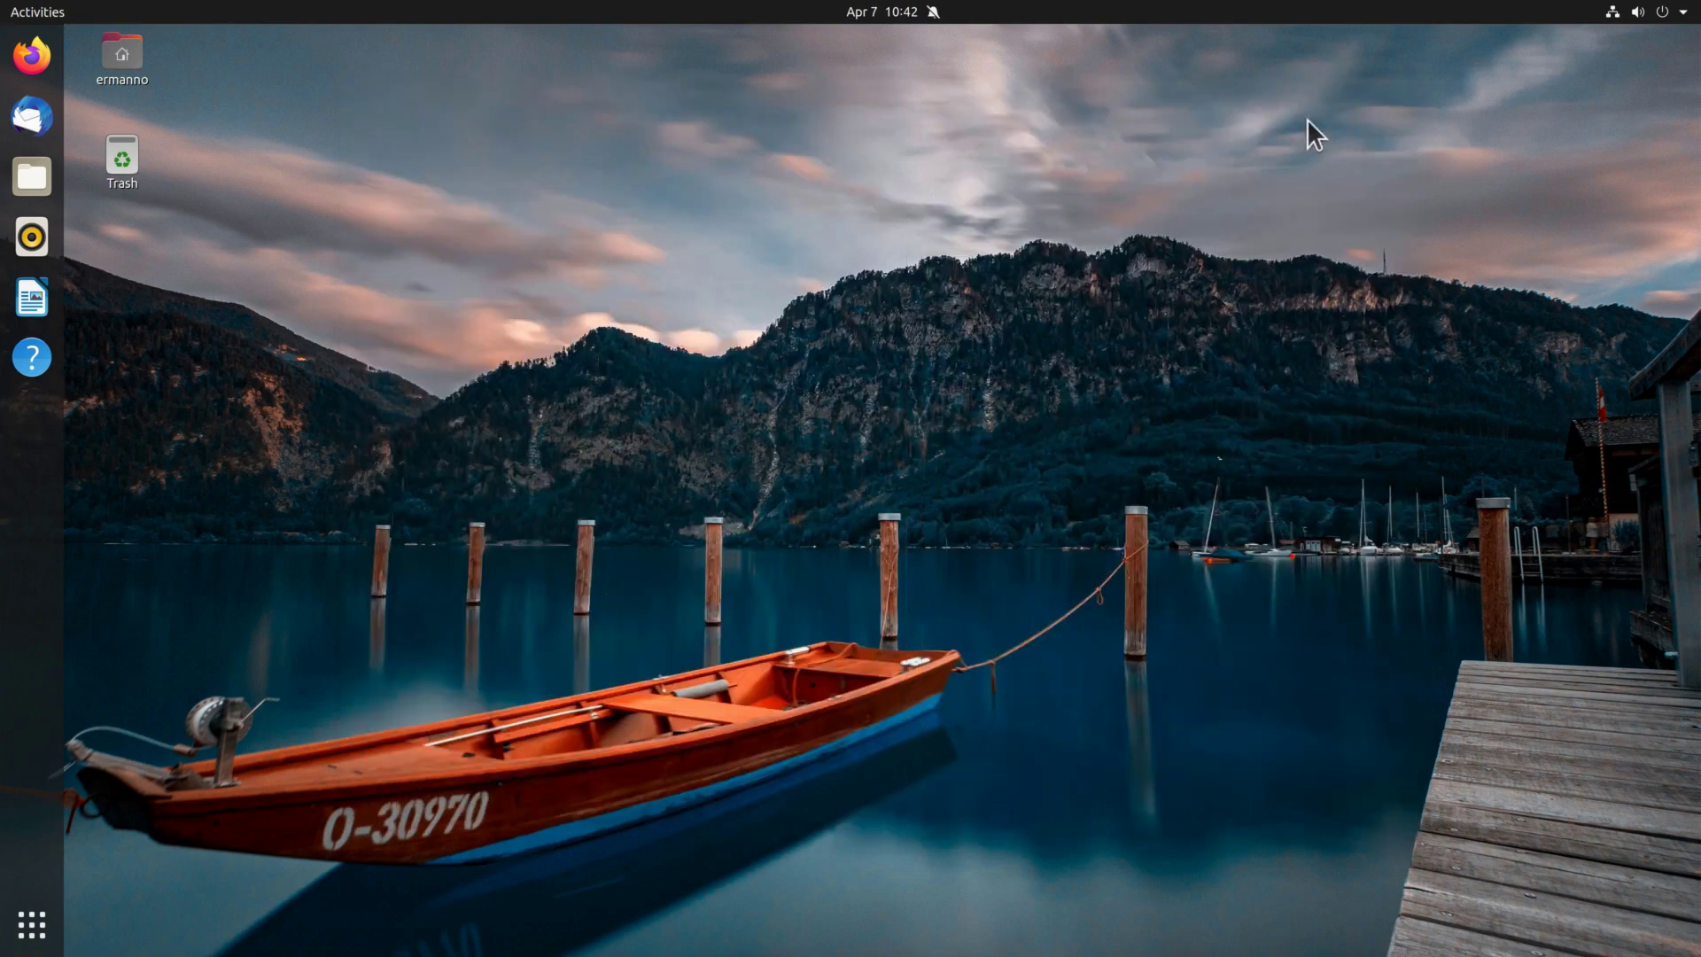
click(26, 926)
text(ter)
key(Return)
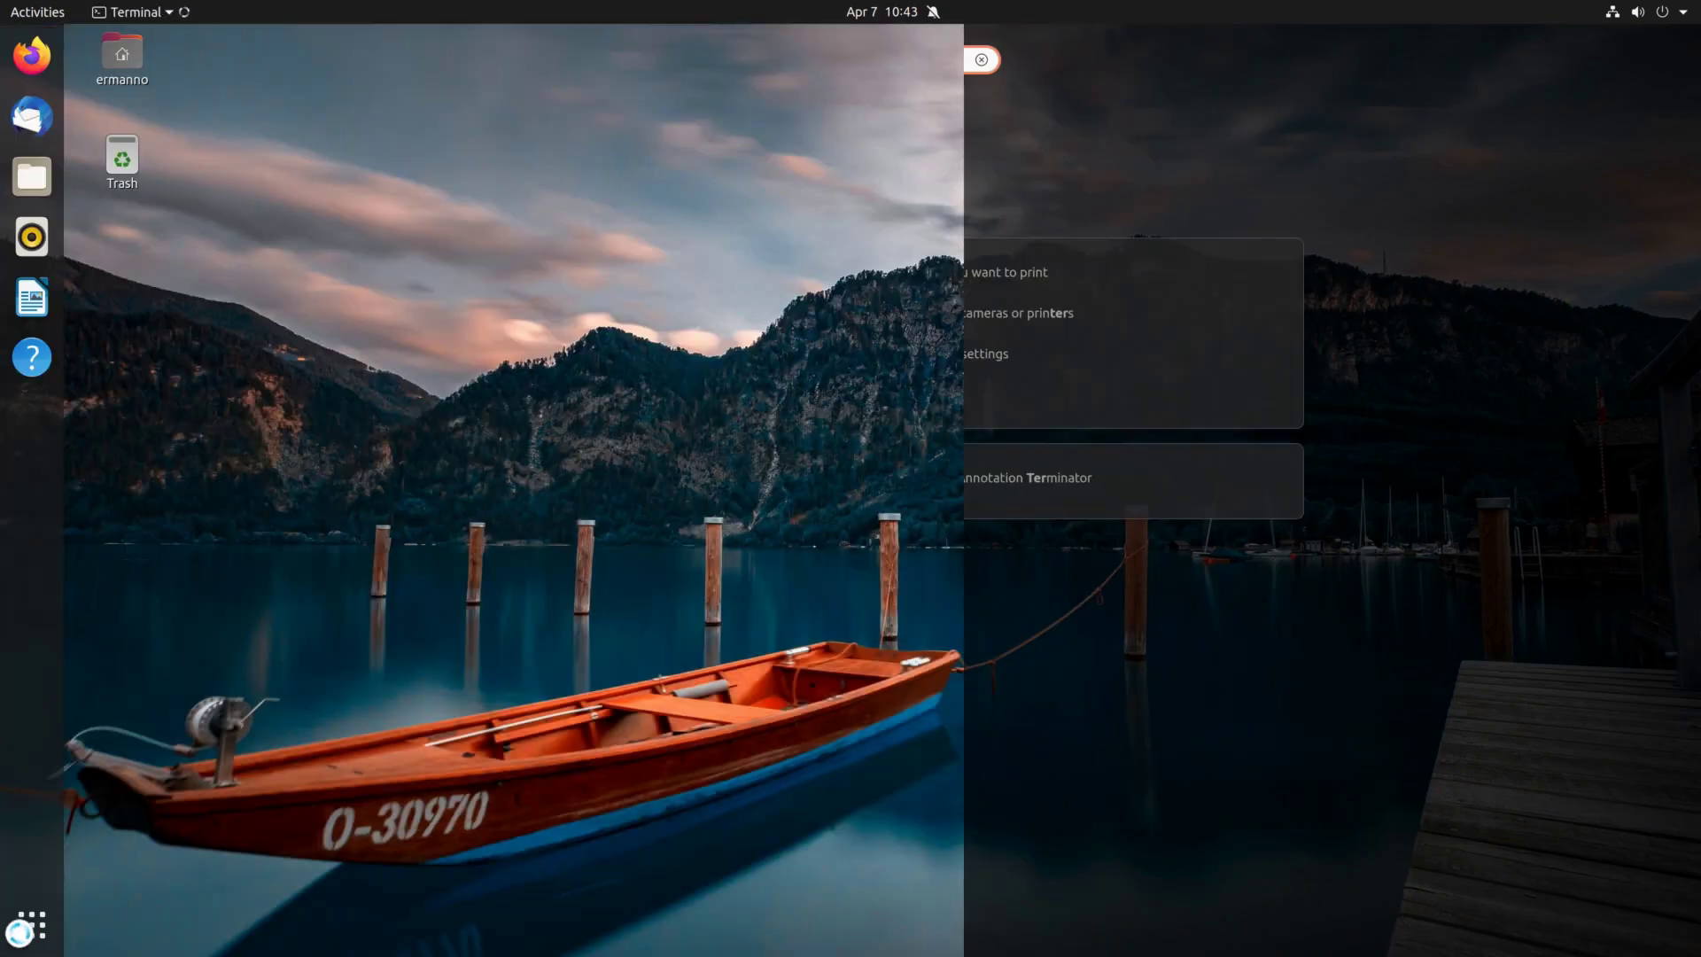
click(826, 71)
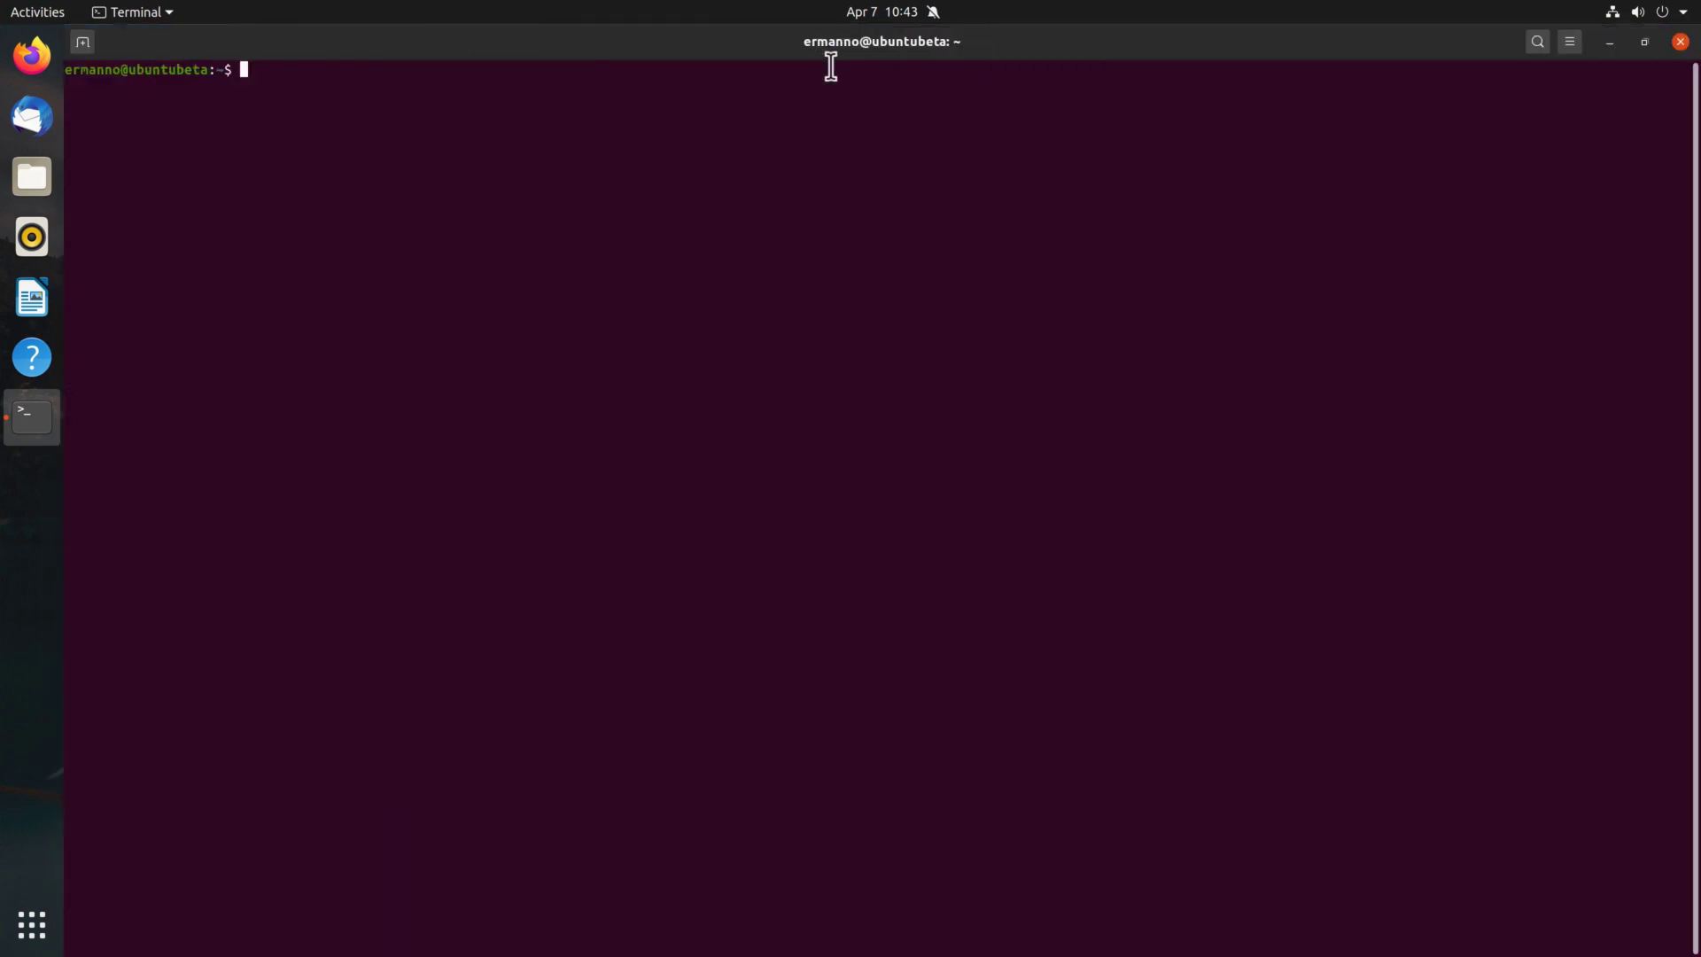
key(ctrl+plus)
key(ctrl+plus)
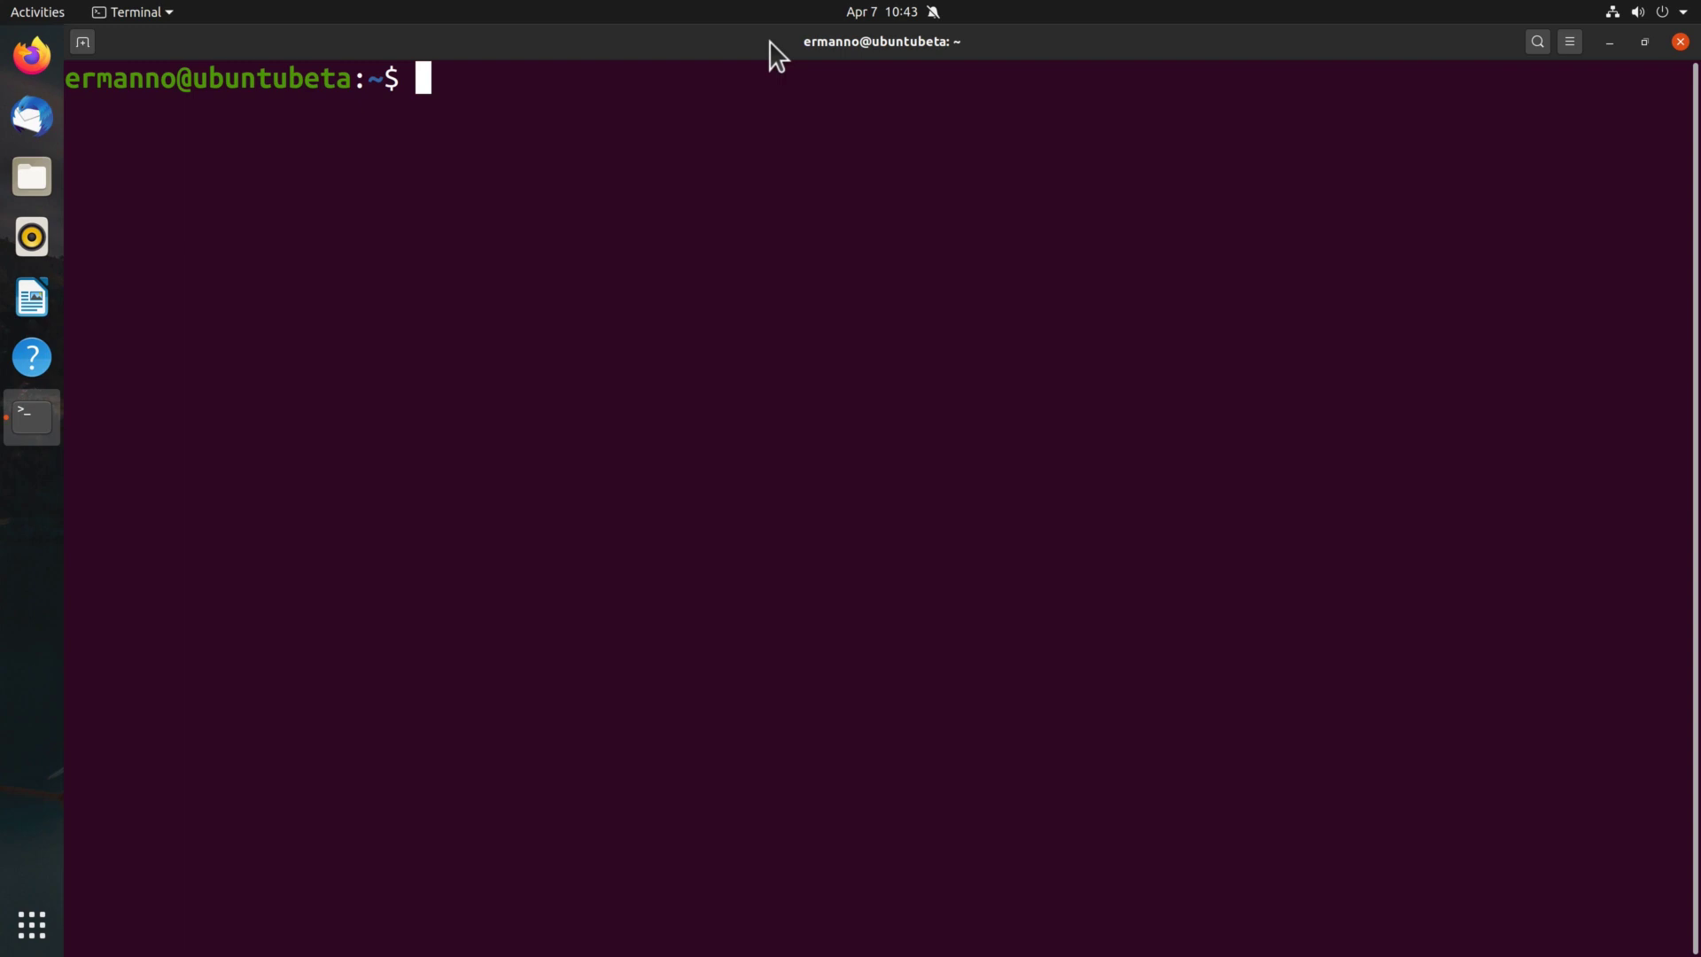
Run sudo apt-get install gnome-shell-extensions, authorise with the password and accept the seven packages.
text(sudo )
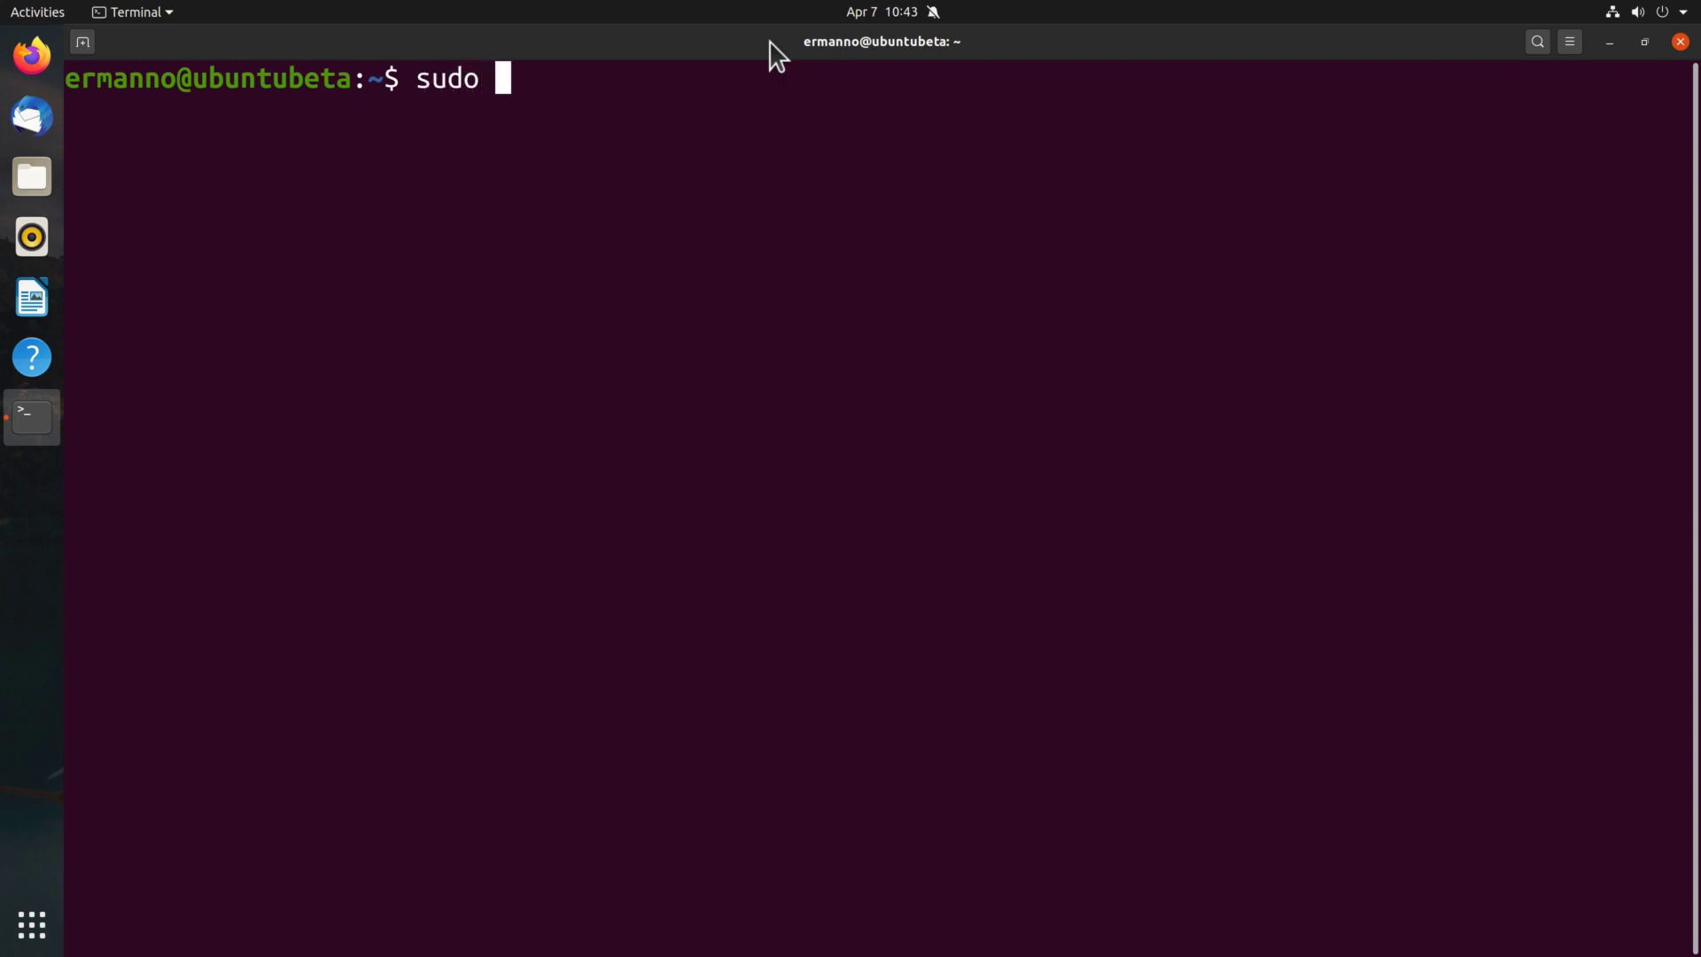
text(apt-get )
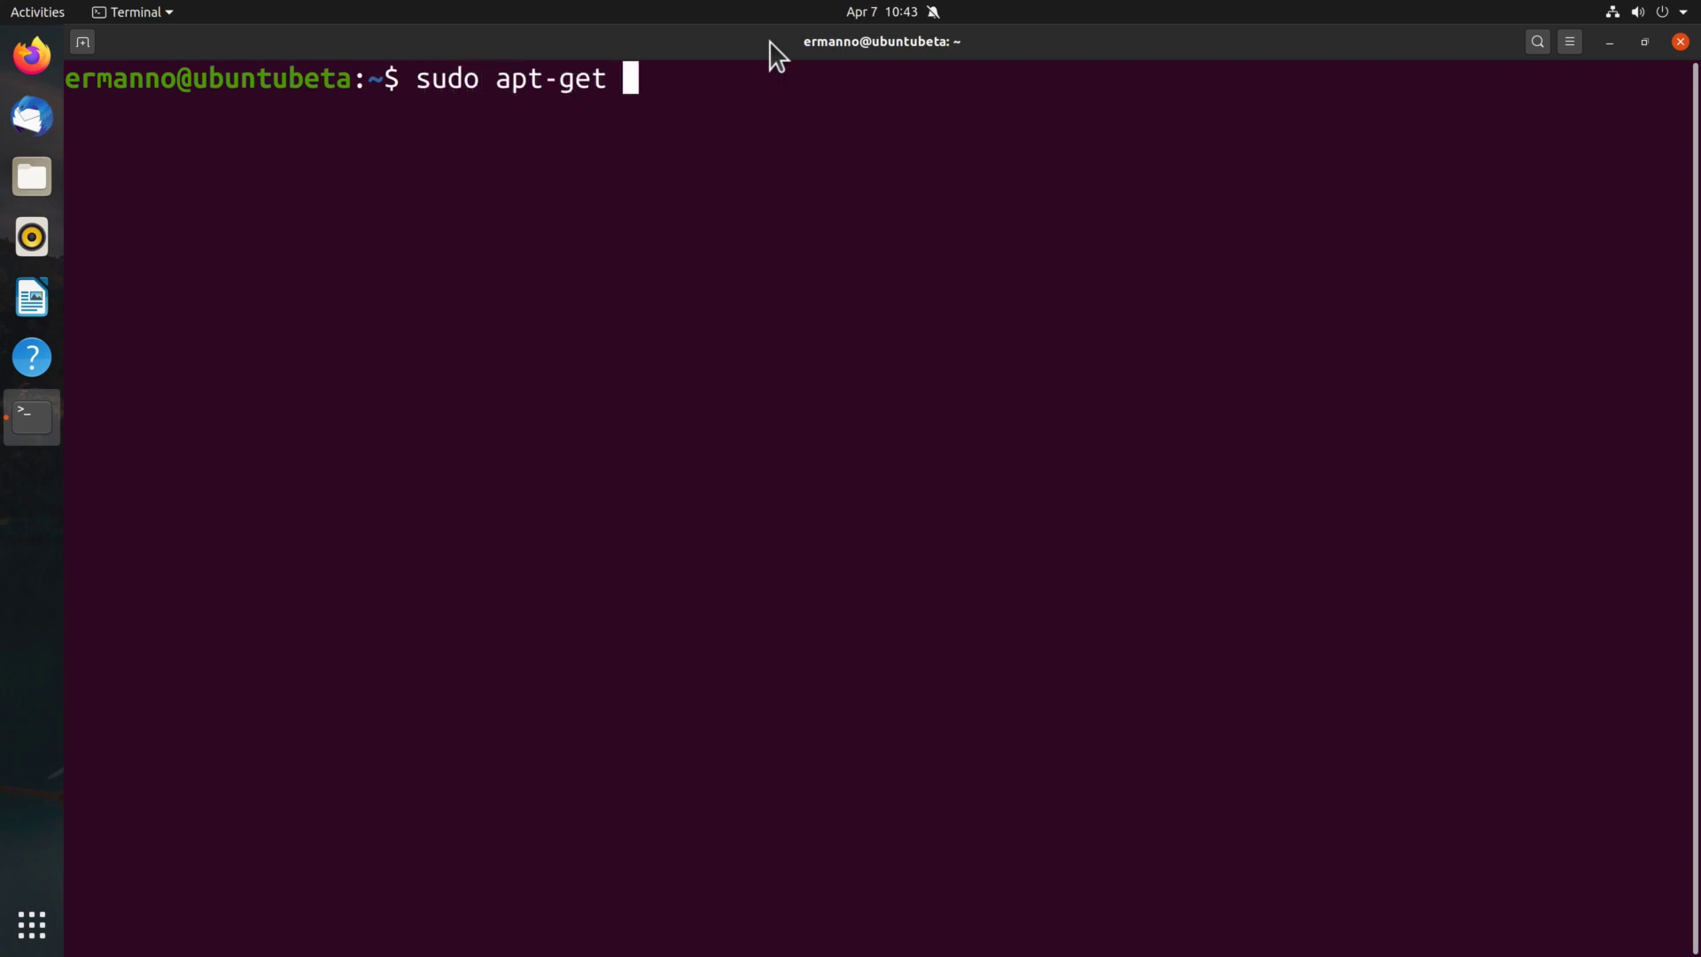
text(install gn)
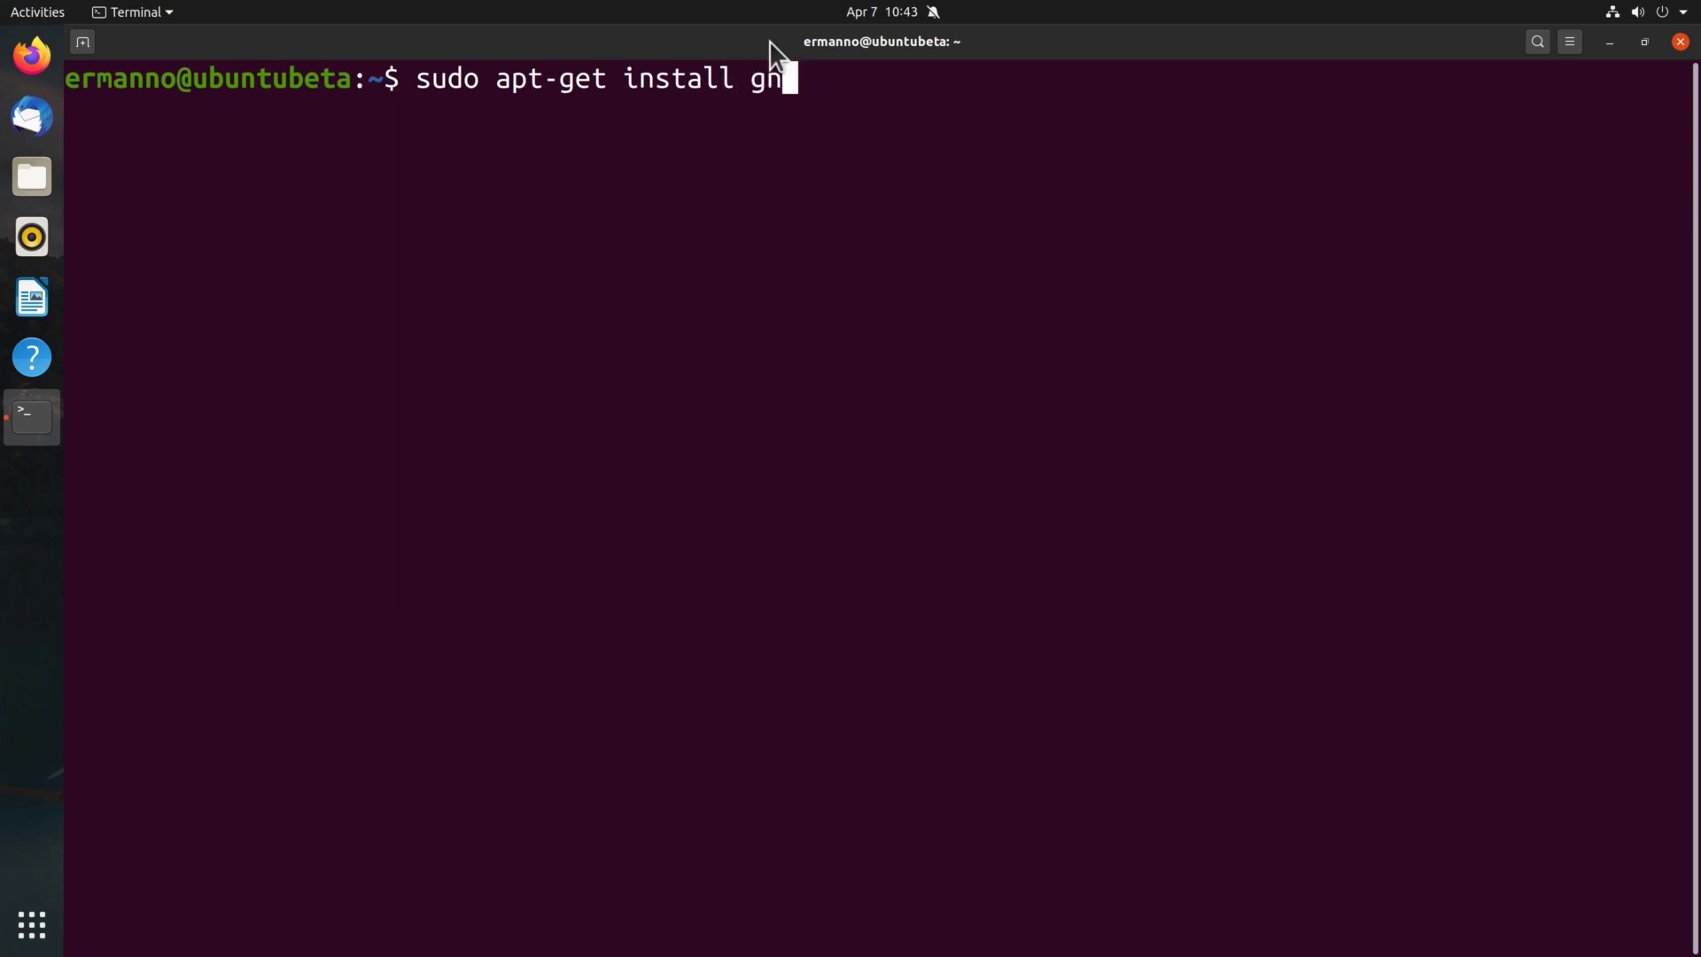
text(ome-shell)
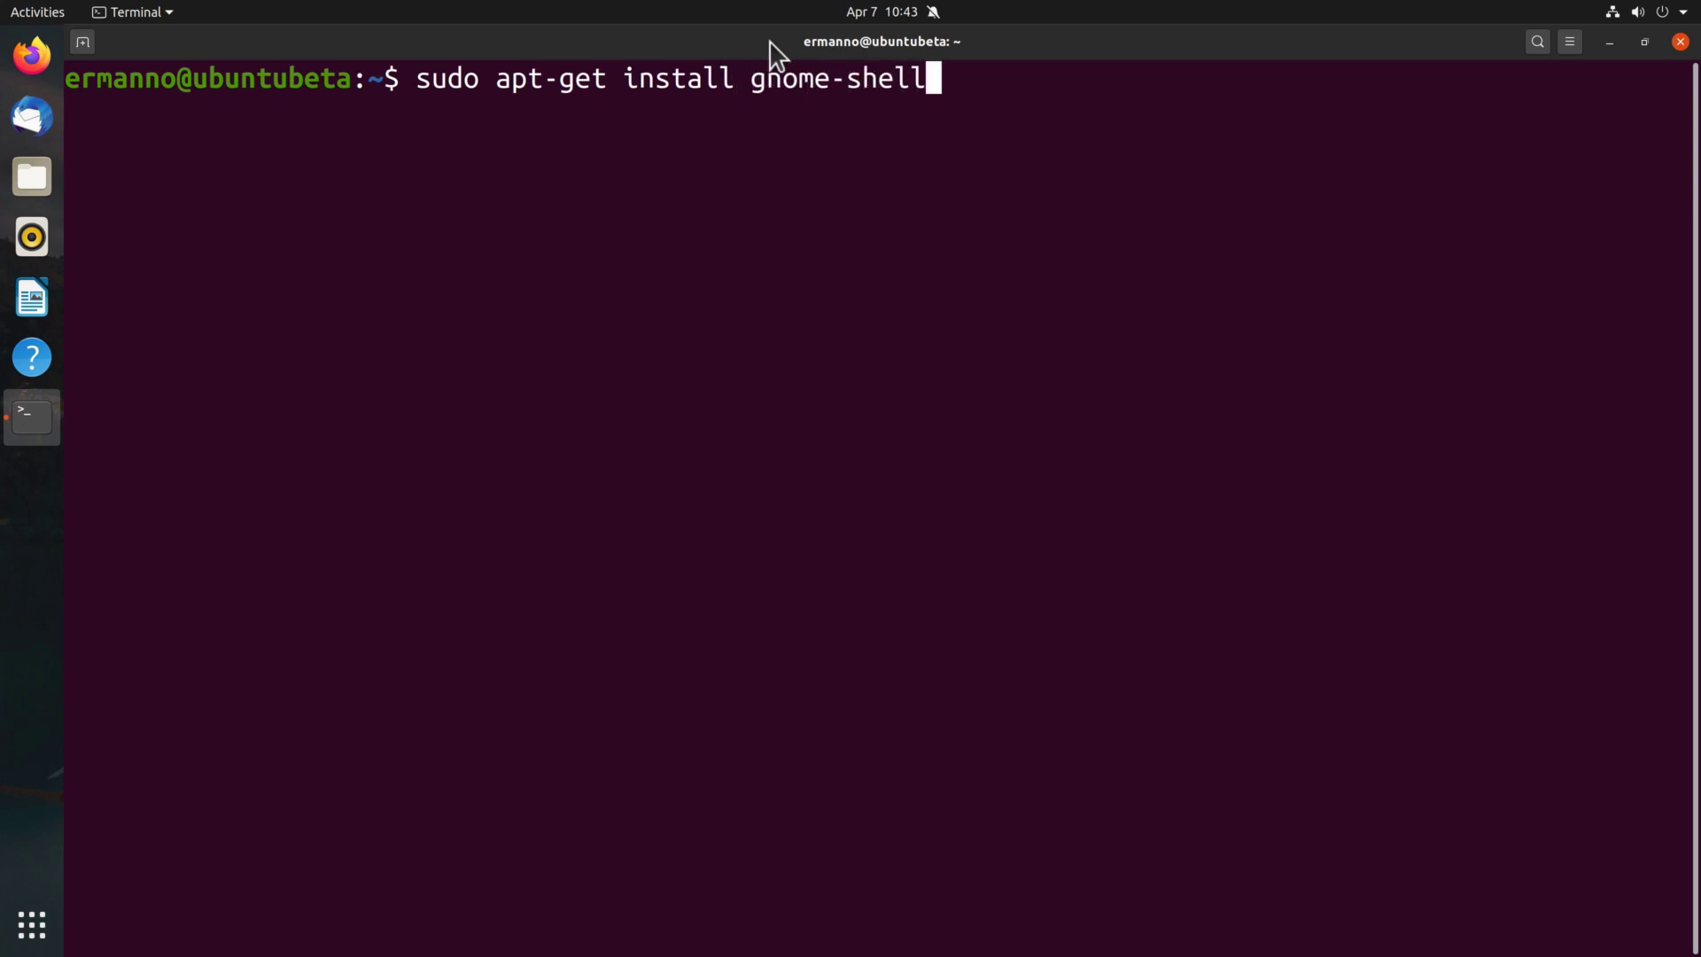
text(-extensions)
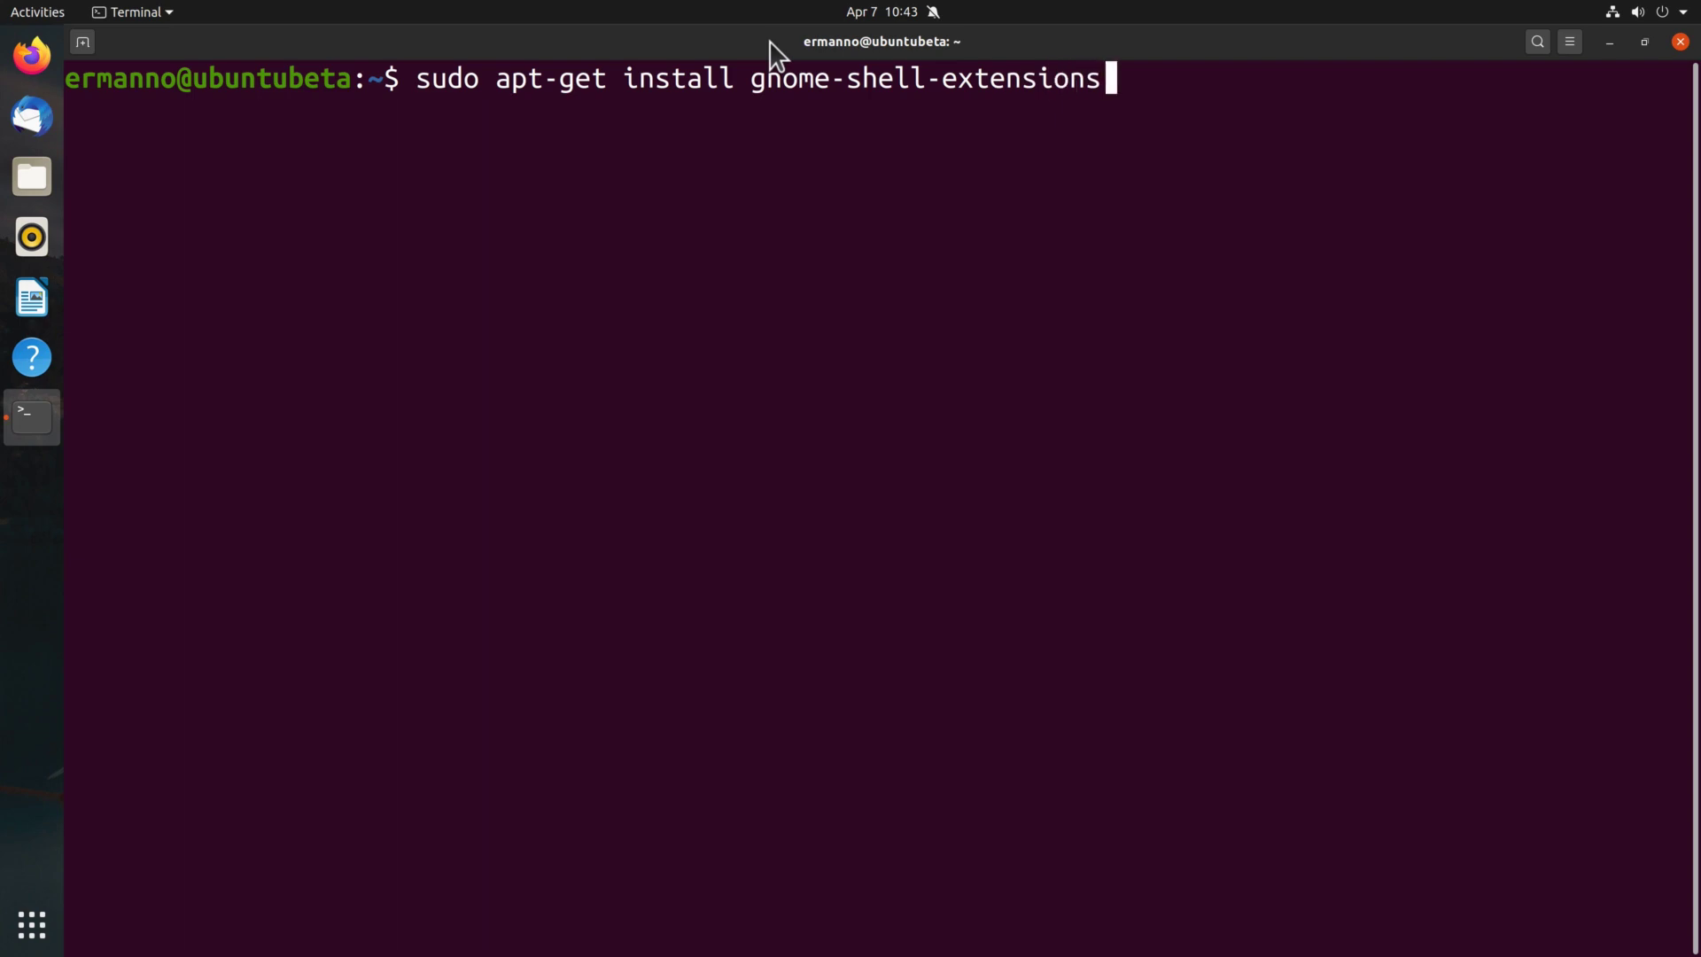
key(Return)
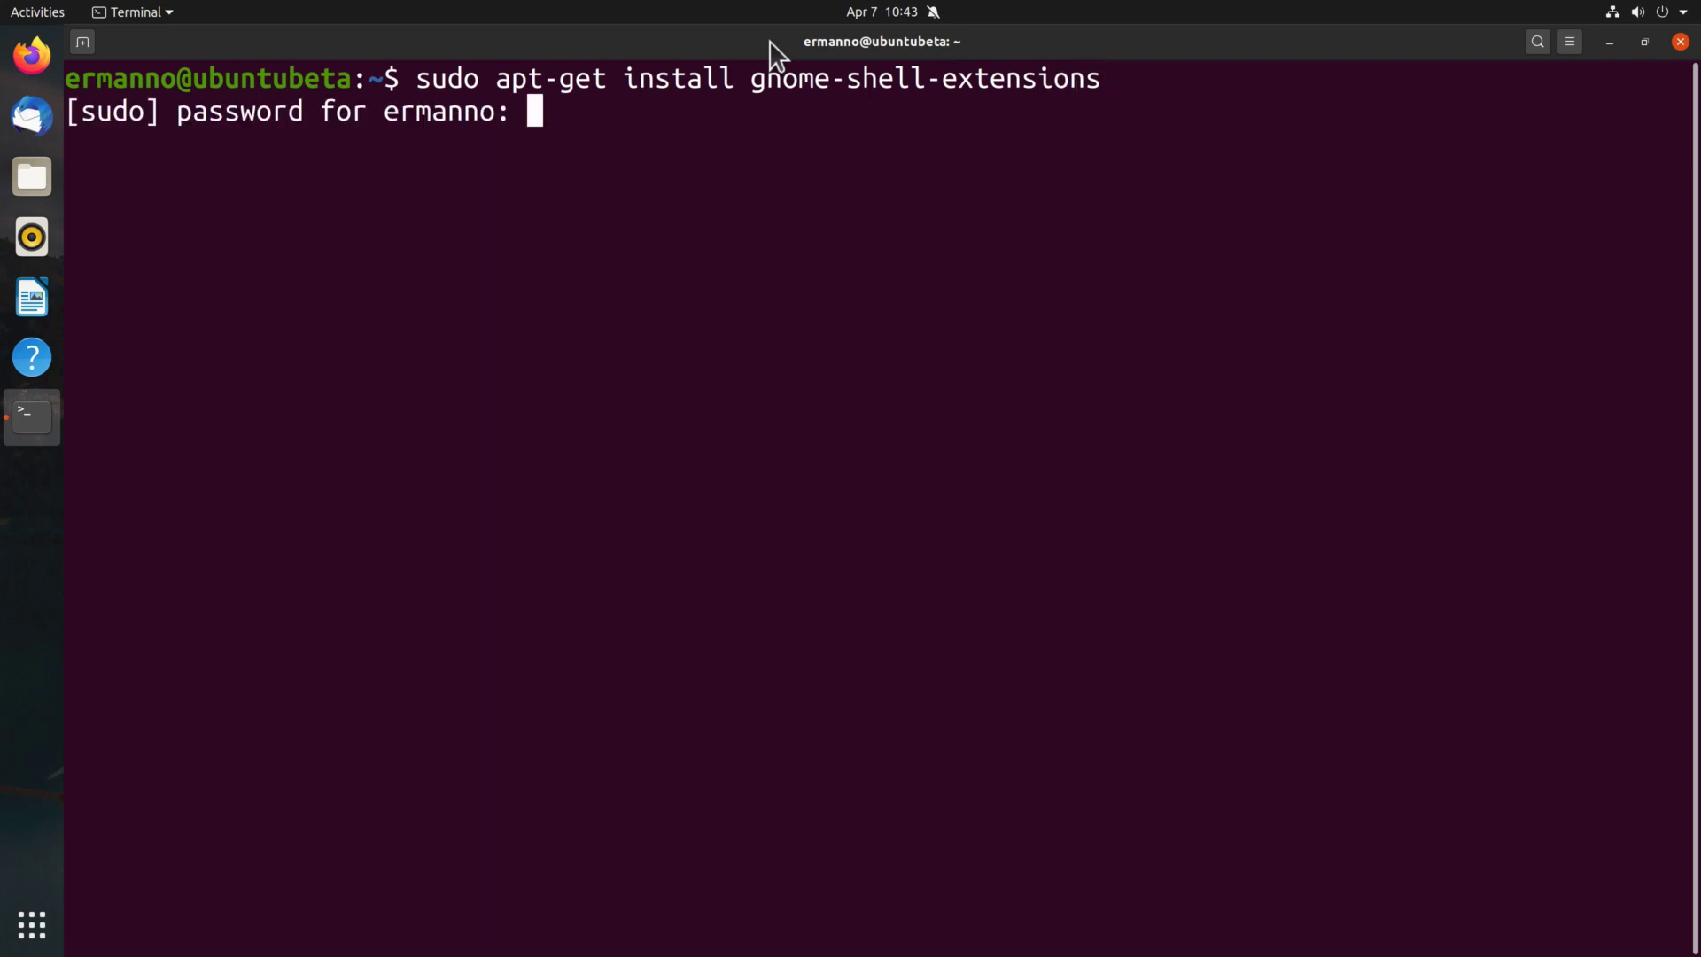
key(Return)
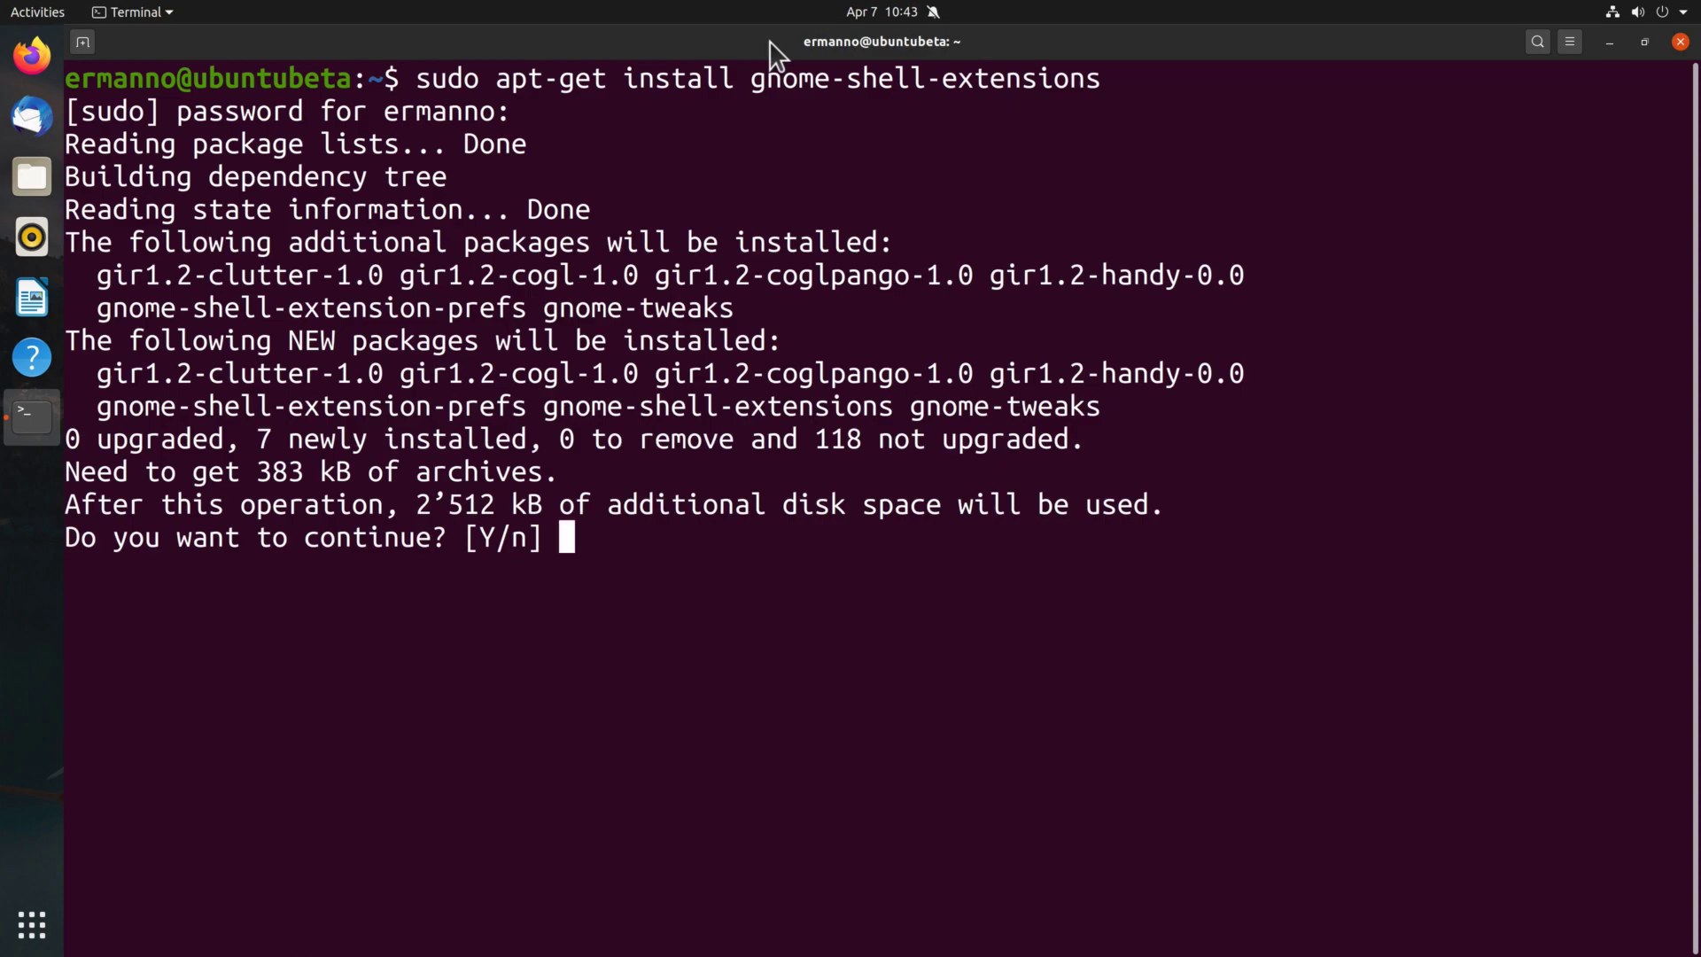
key(Return)
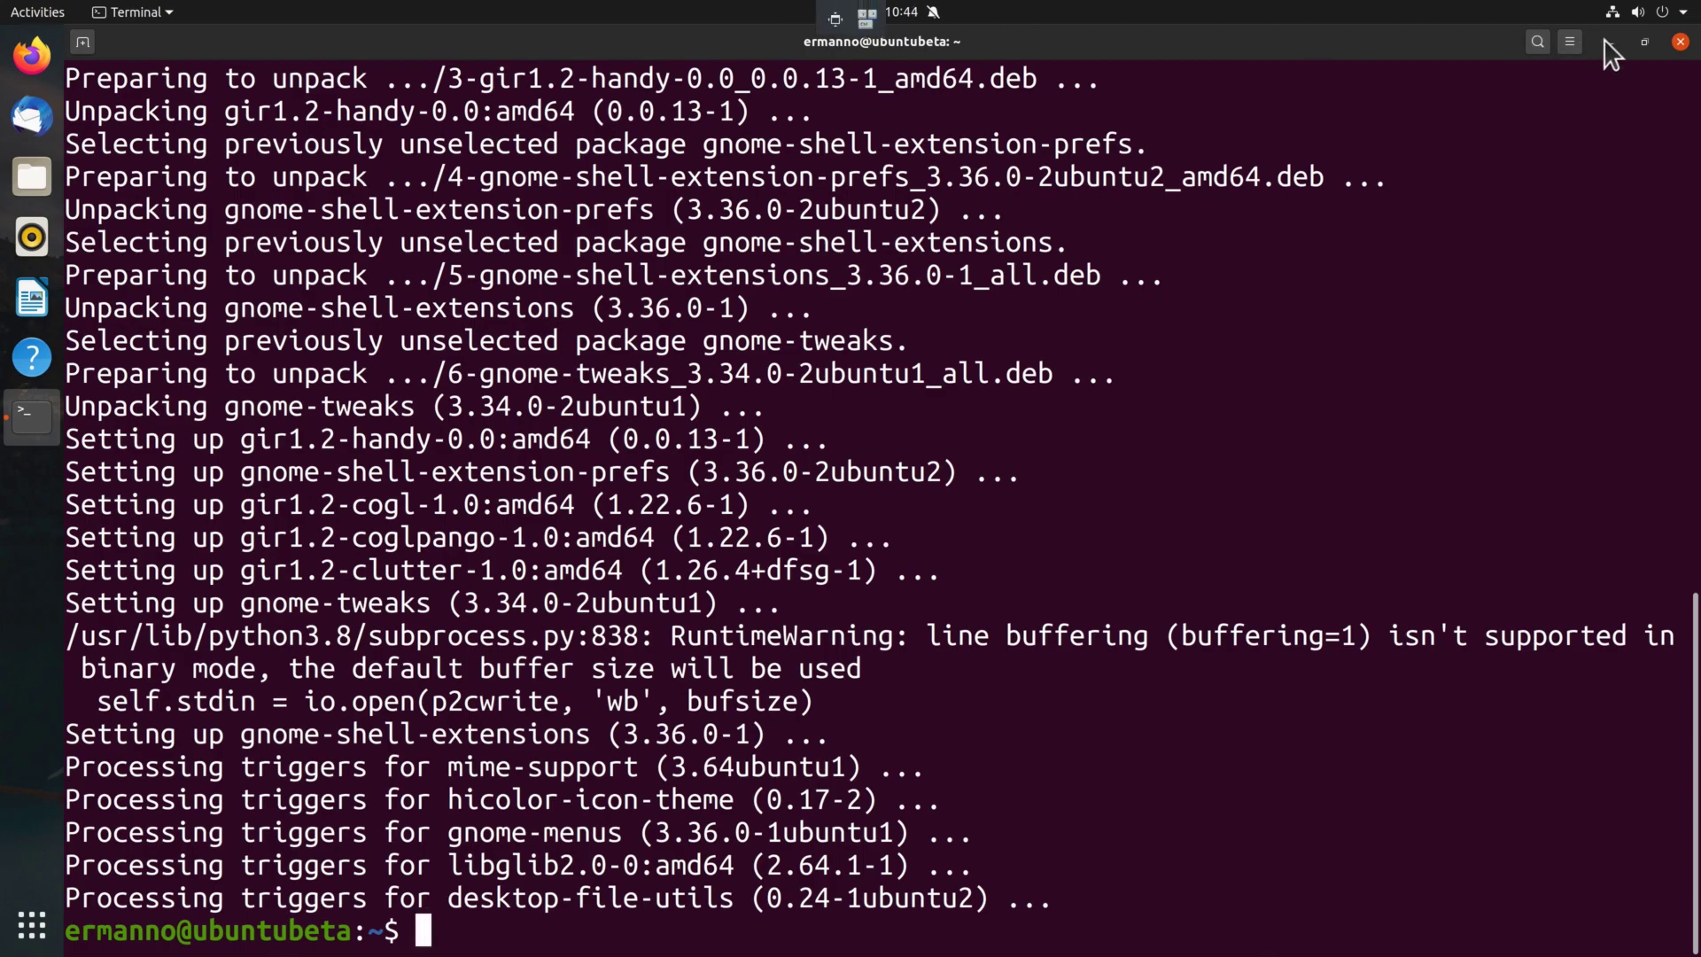
Minimize Terminal and launch the Extensions app from Show Applications, centred on screen.
click(1609, 41)
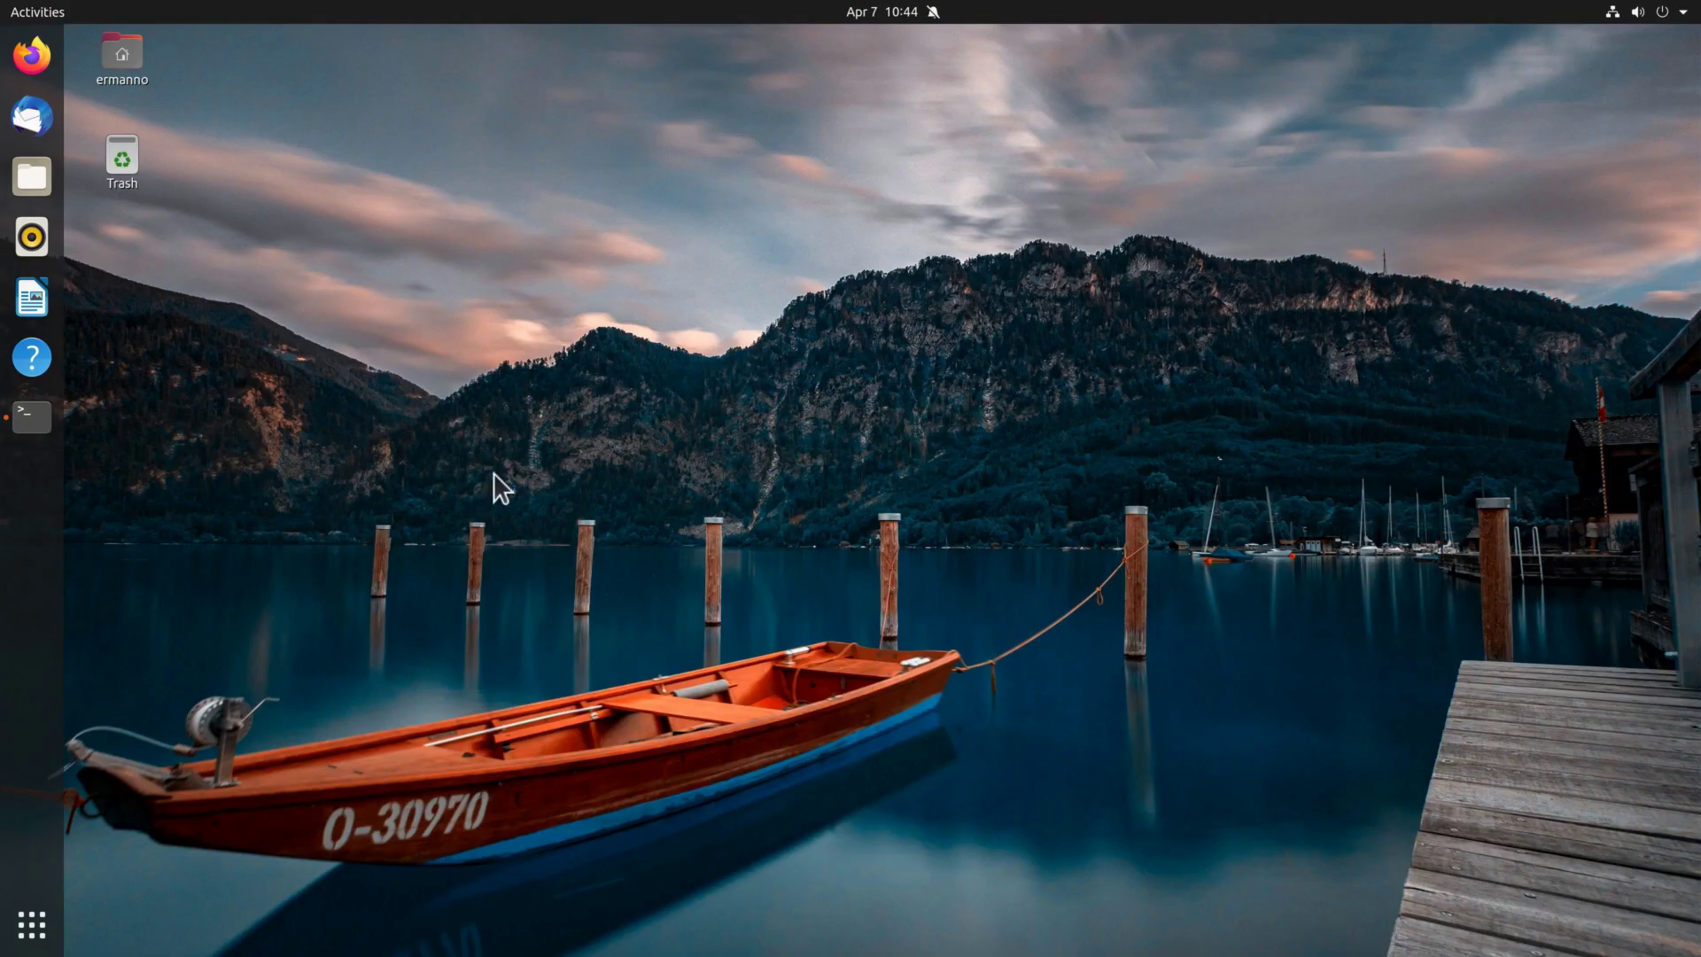
click(32, 930)
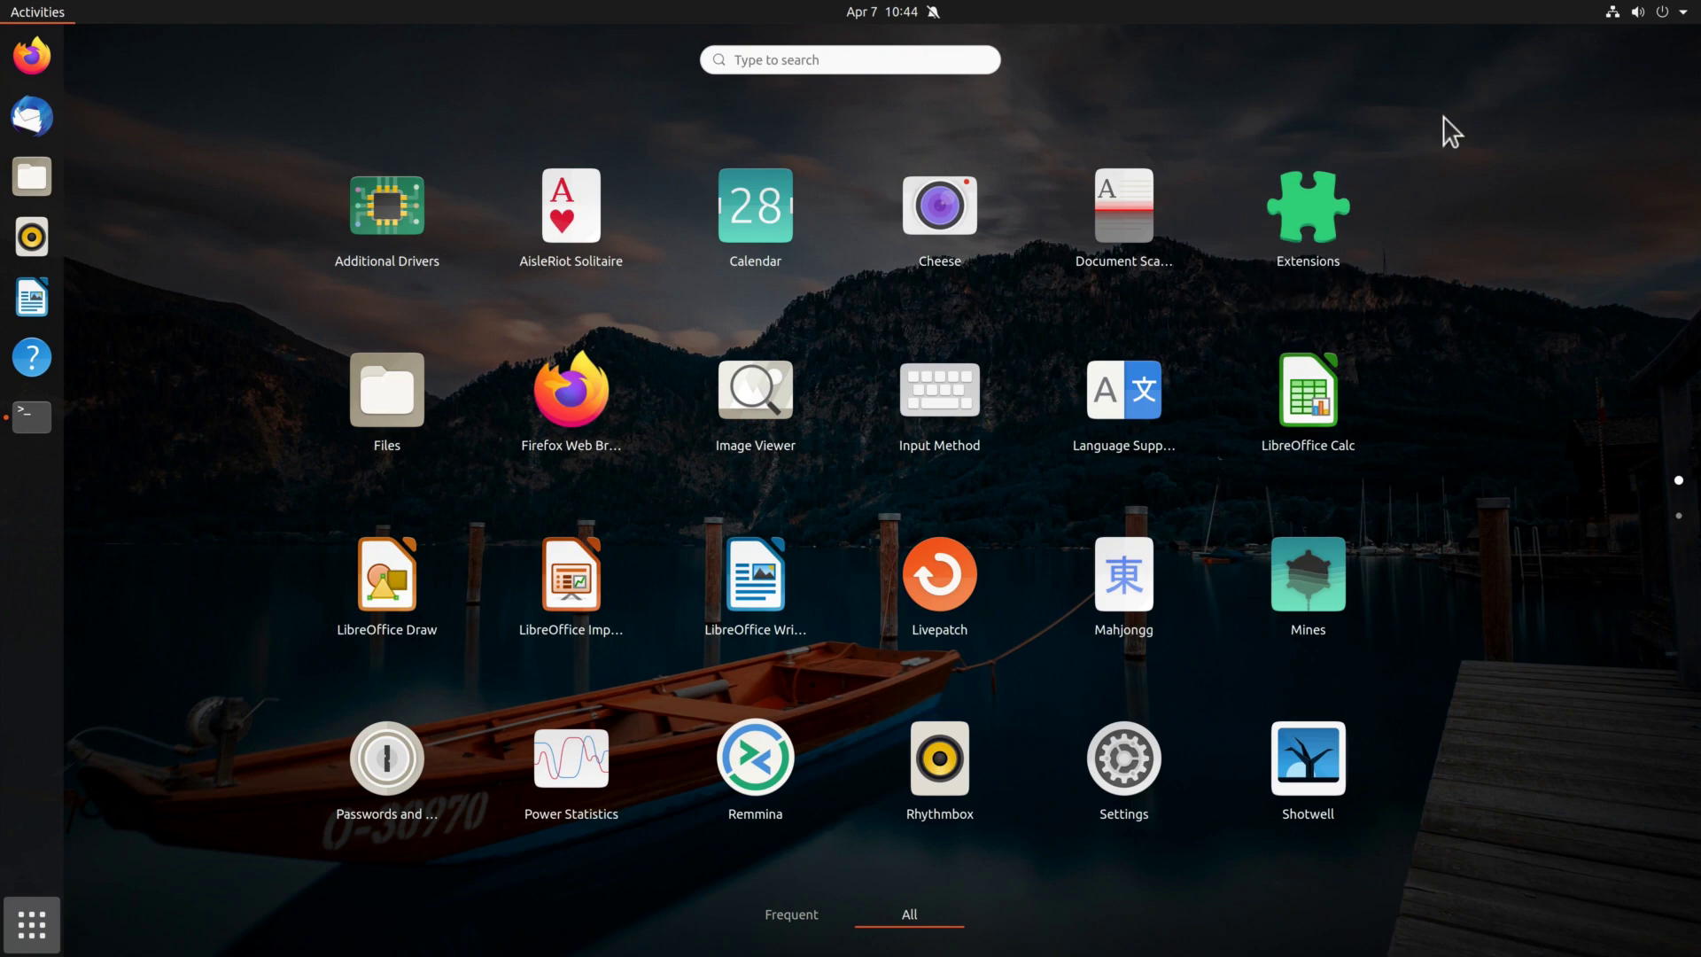
click(1304, 213)
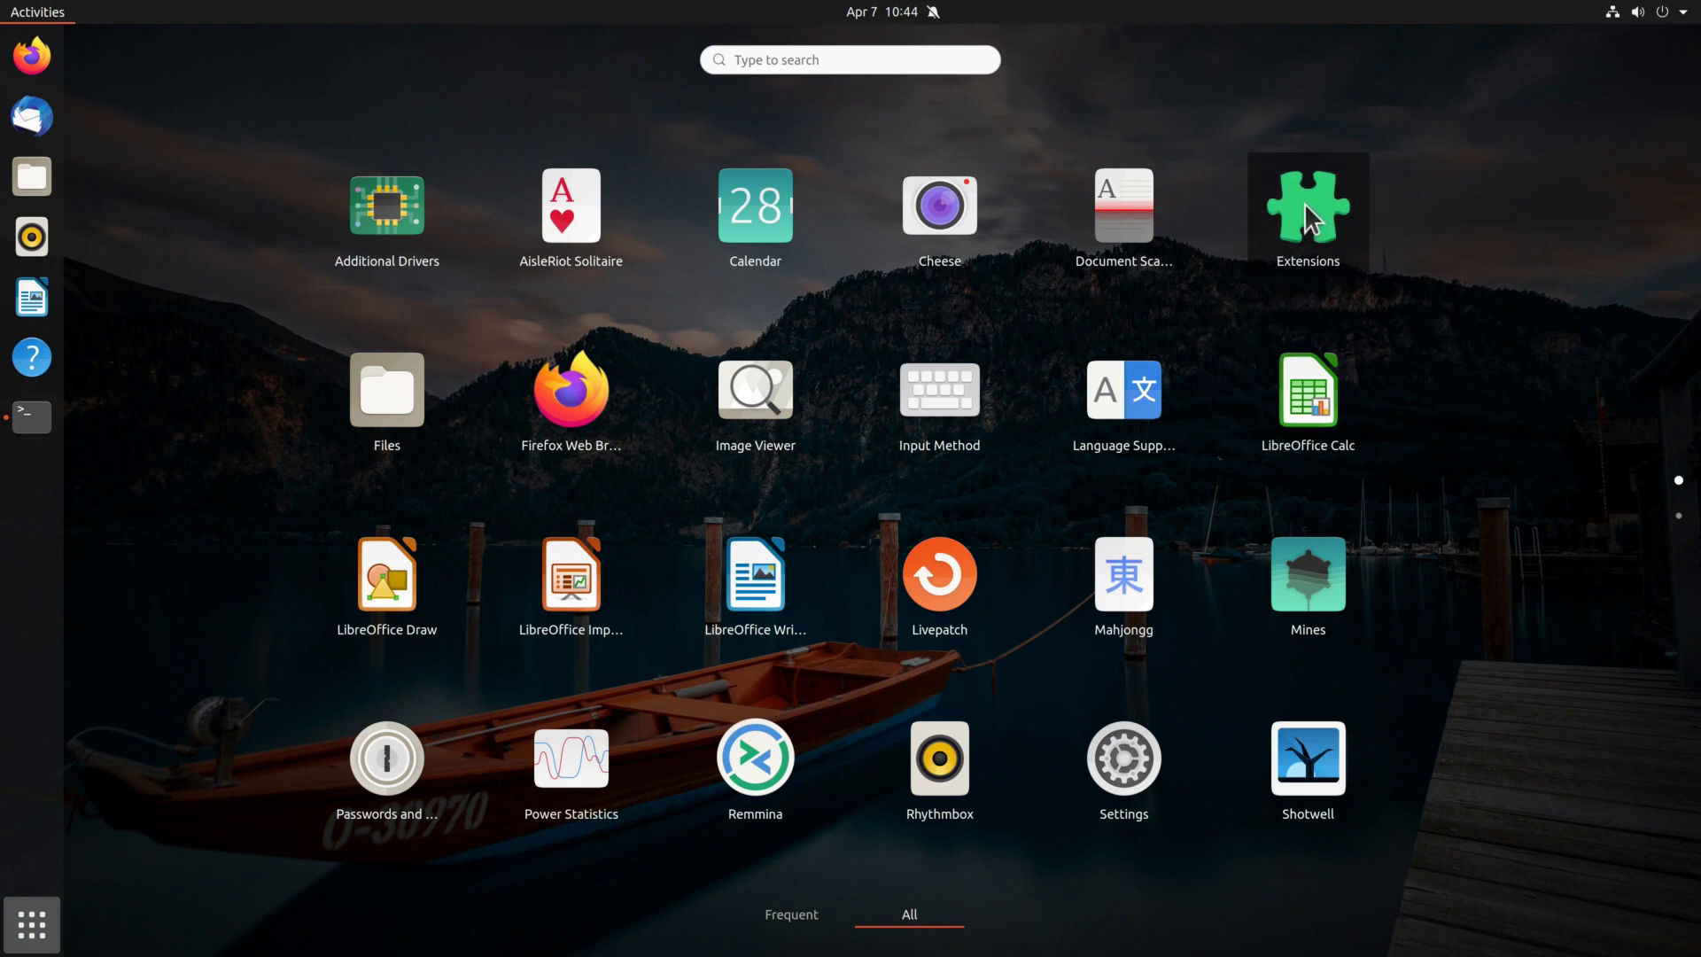
drag(334, 192, 709, 186)
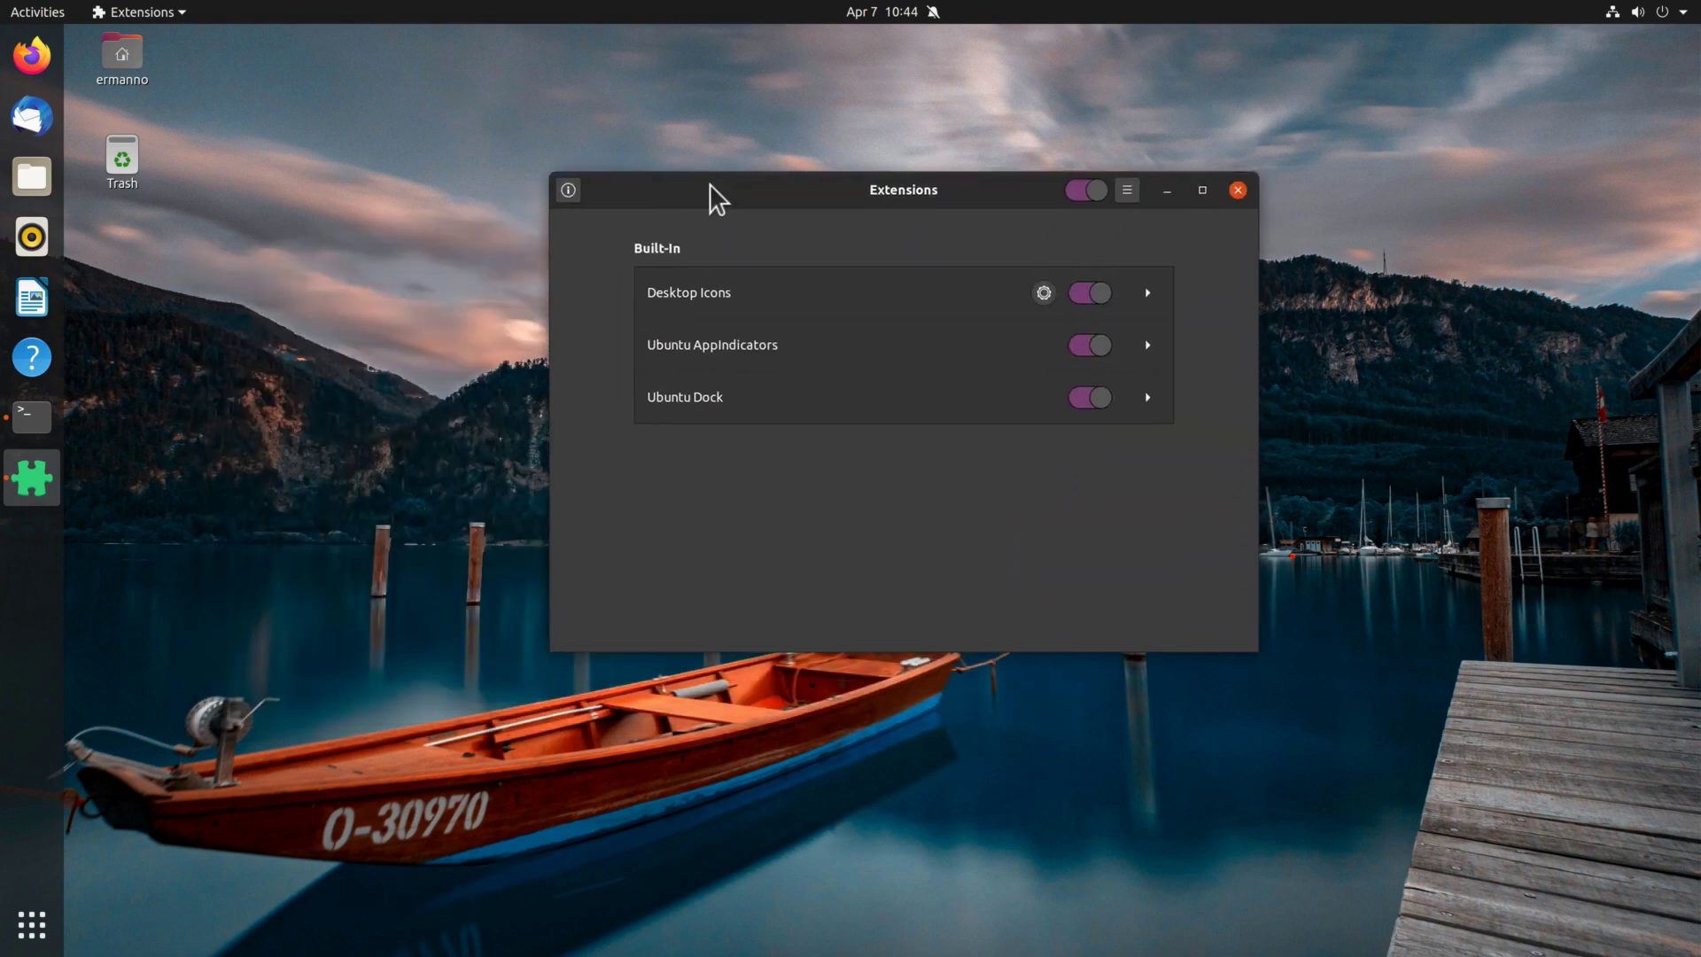
Toggle Desktop Icons off and back on, and view then close its settings.
click(1084, 293)
click(1091, 294)
click(1046, 294)
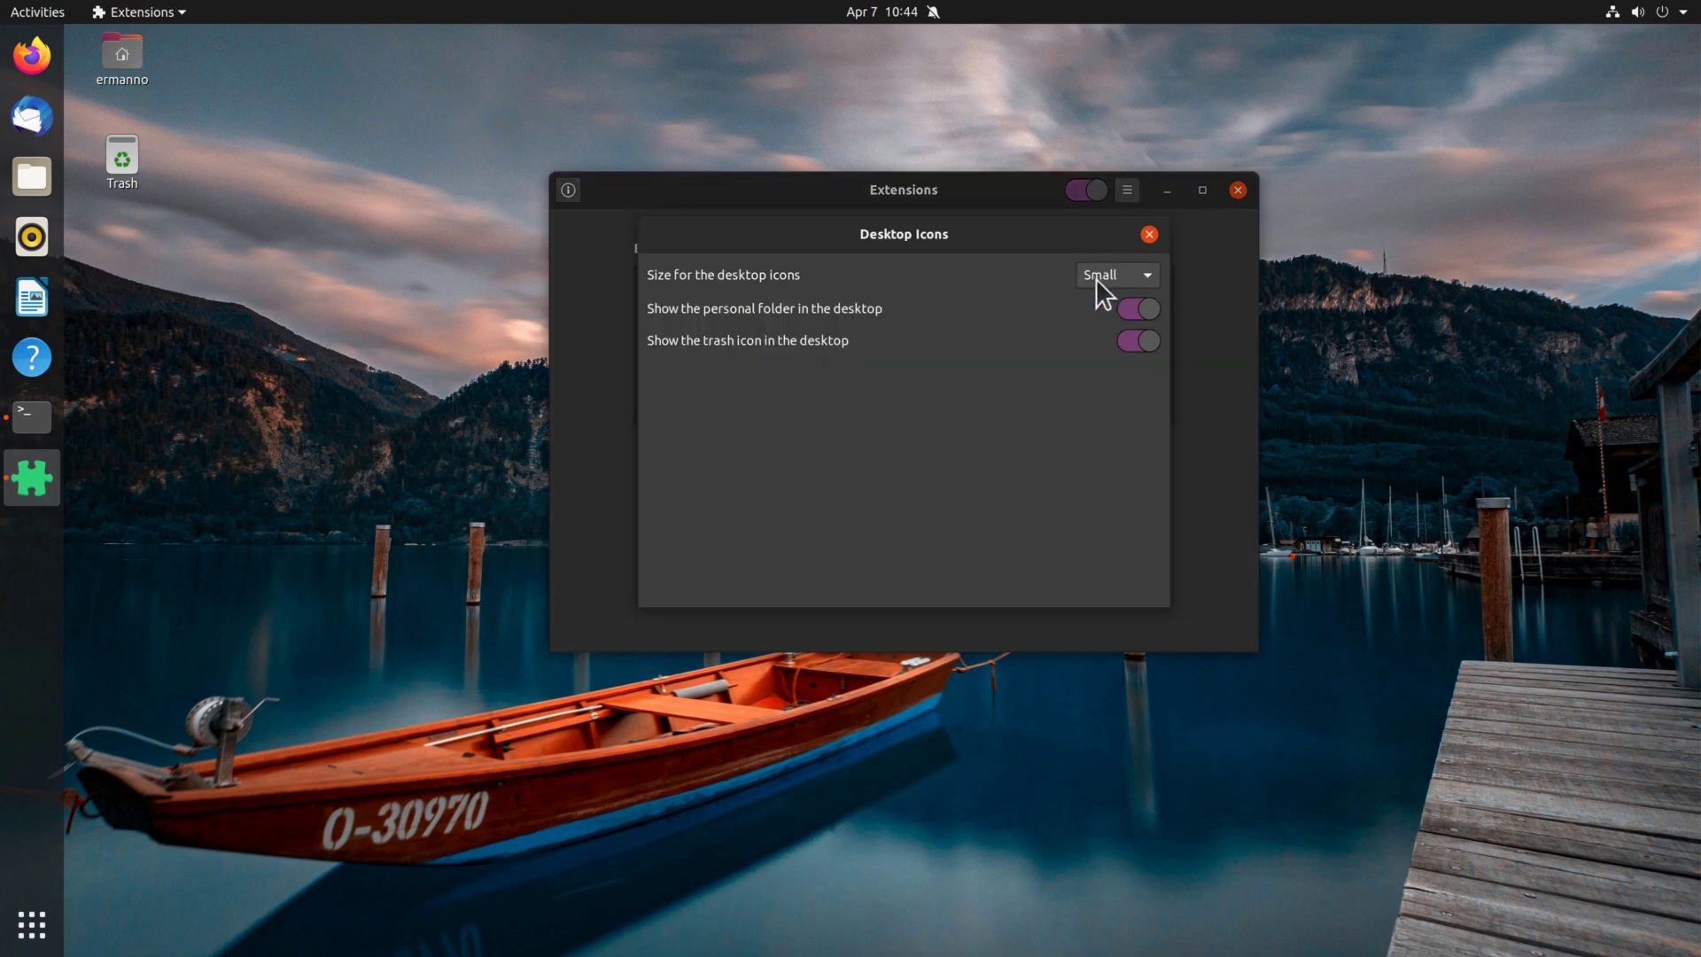
click(1148, 235)
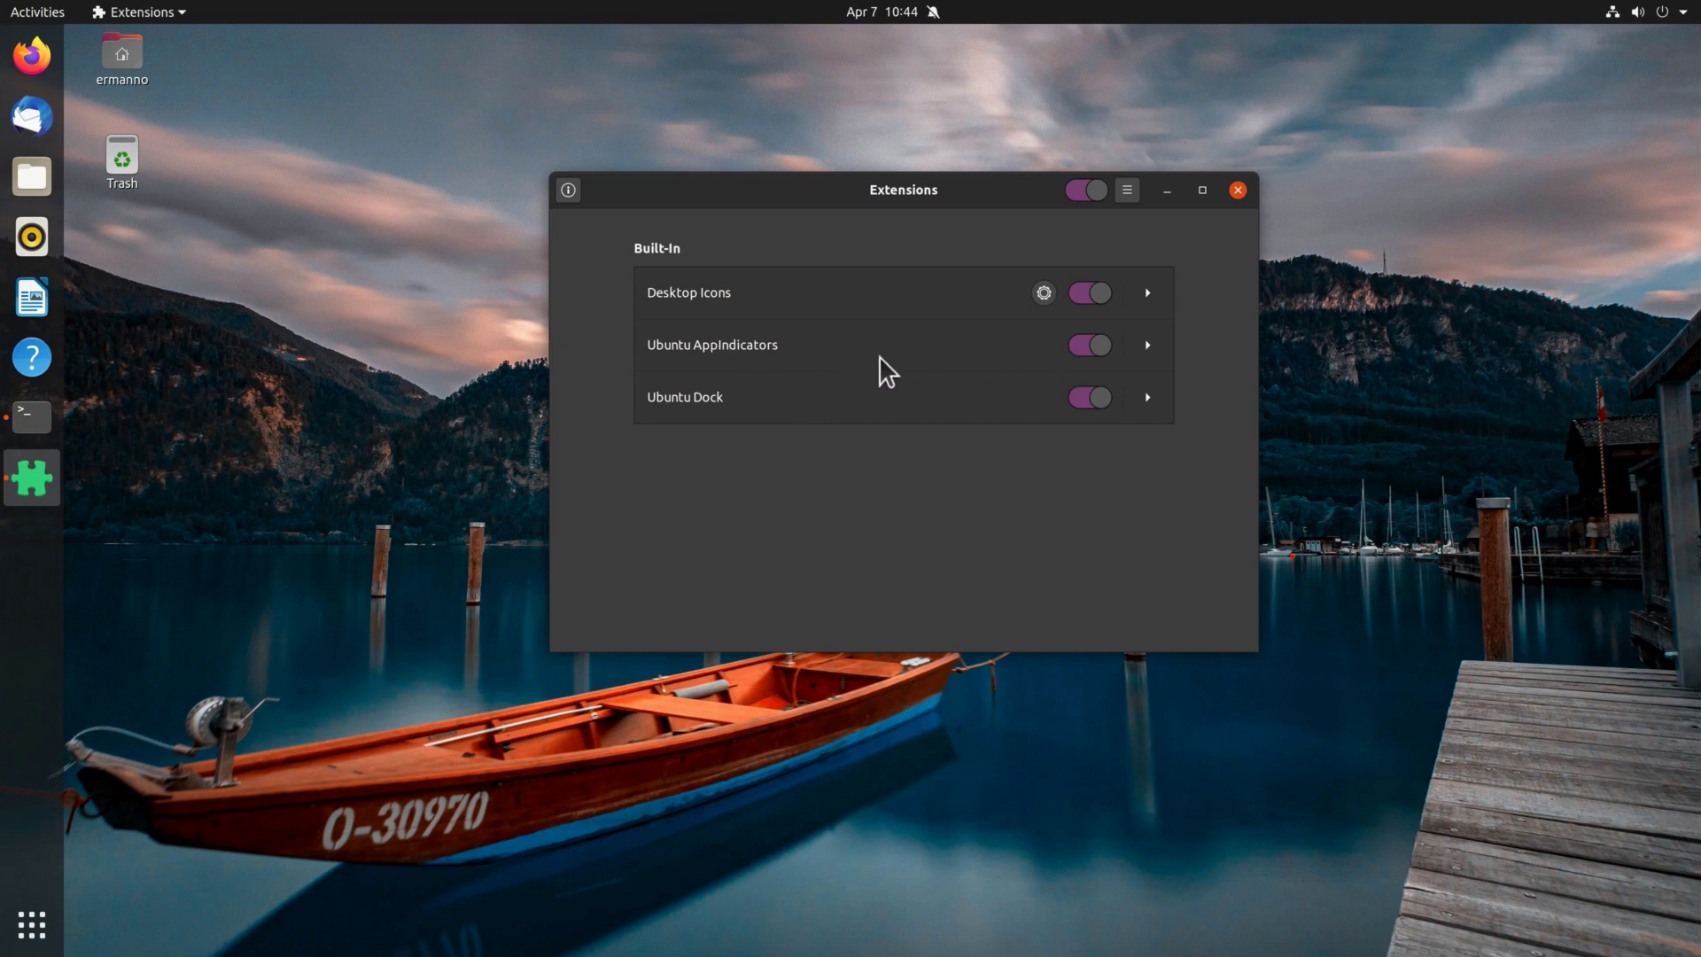
Toggle Ubuntu Dock off and back on, then close Extensions.
click(1097, 401)
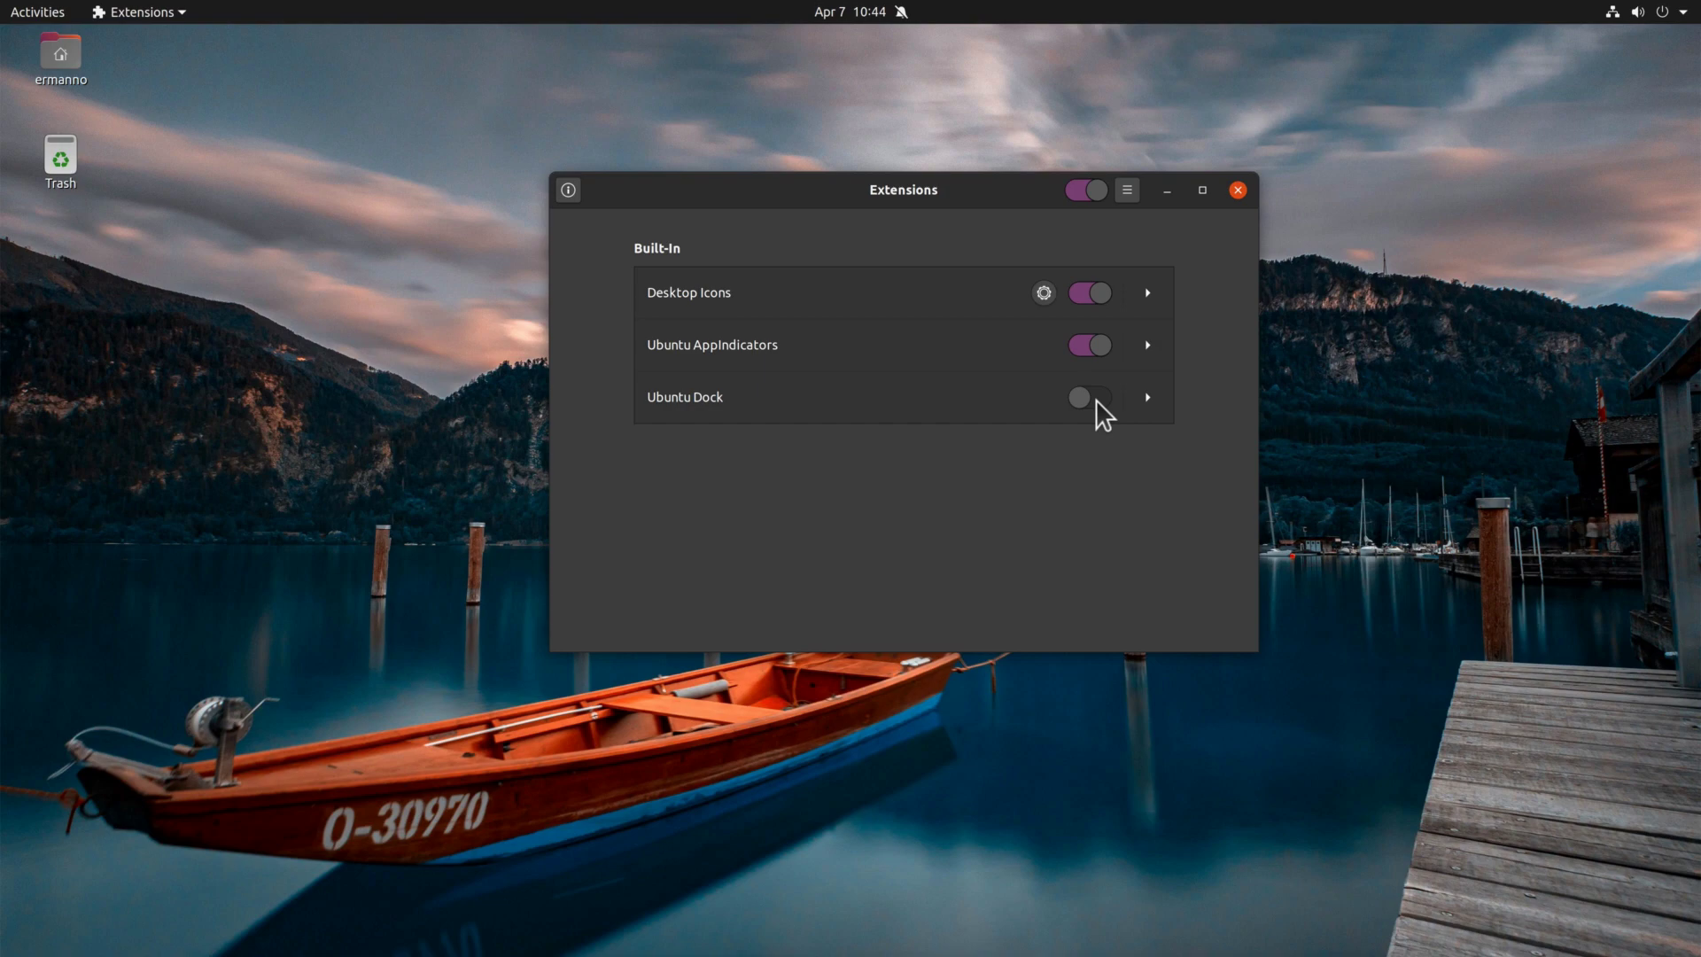
click(1097, 400)
click(1238, 191)
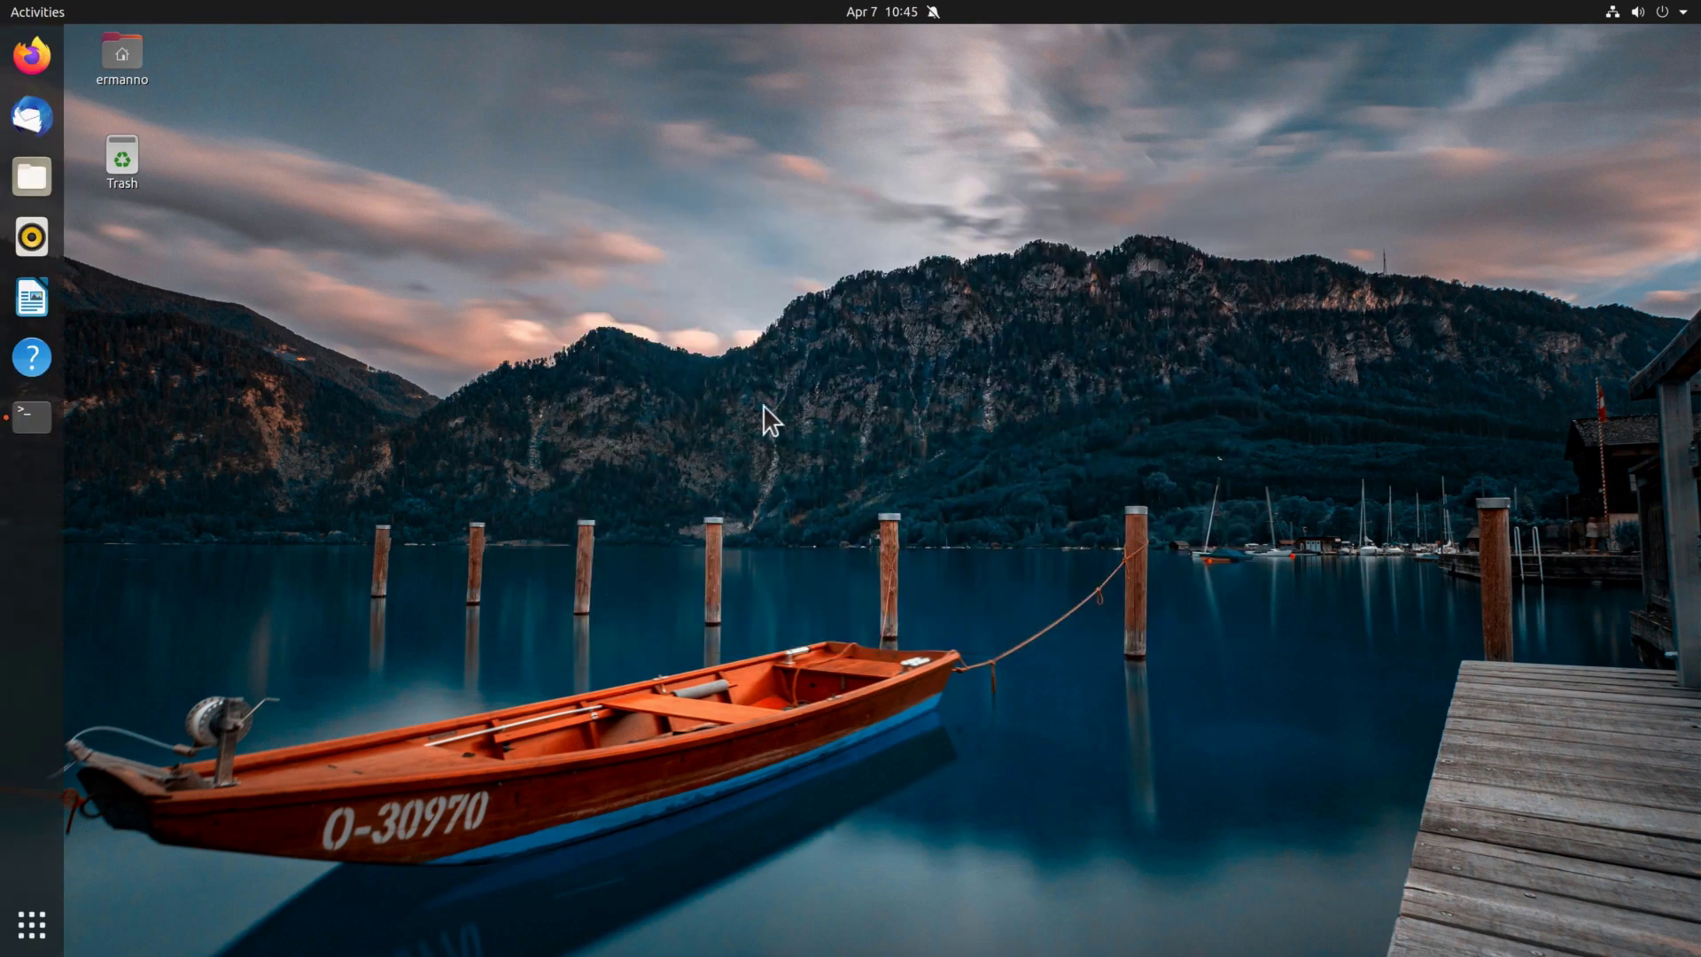
In the cleared Terminal, install gnome-tweak-tool, then start typing 'sudo apt-add-repository universe'.
click(28, 416)
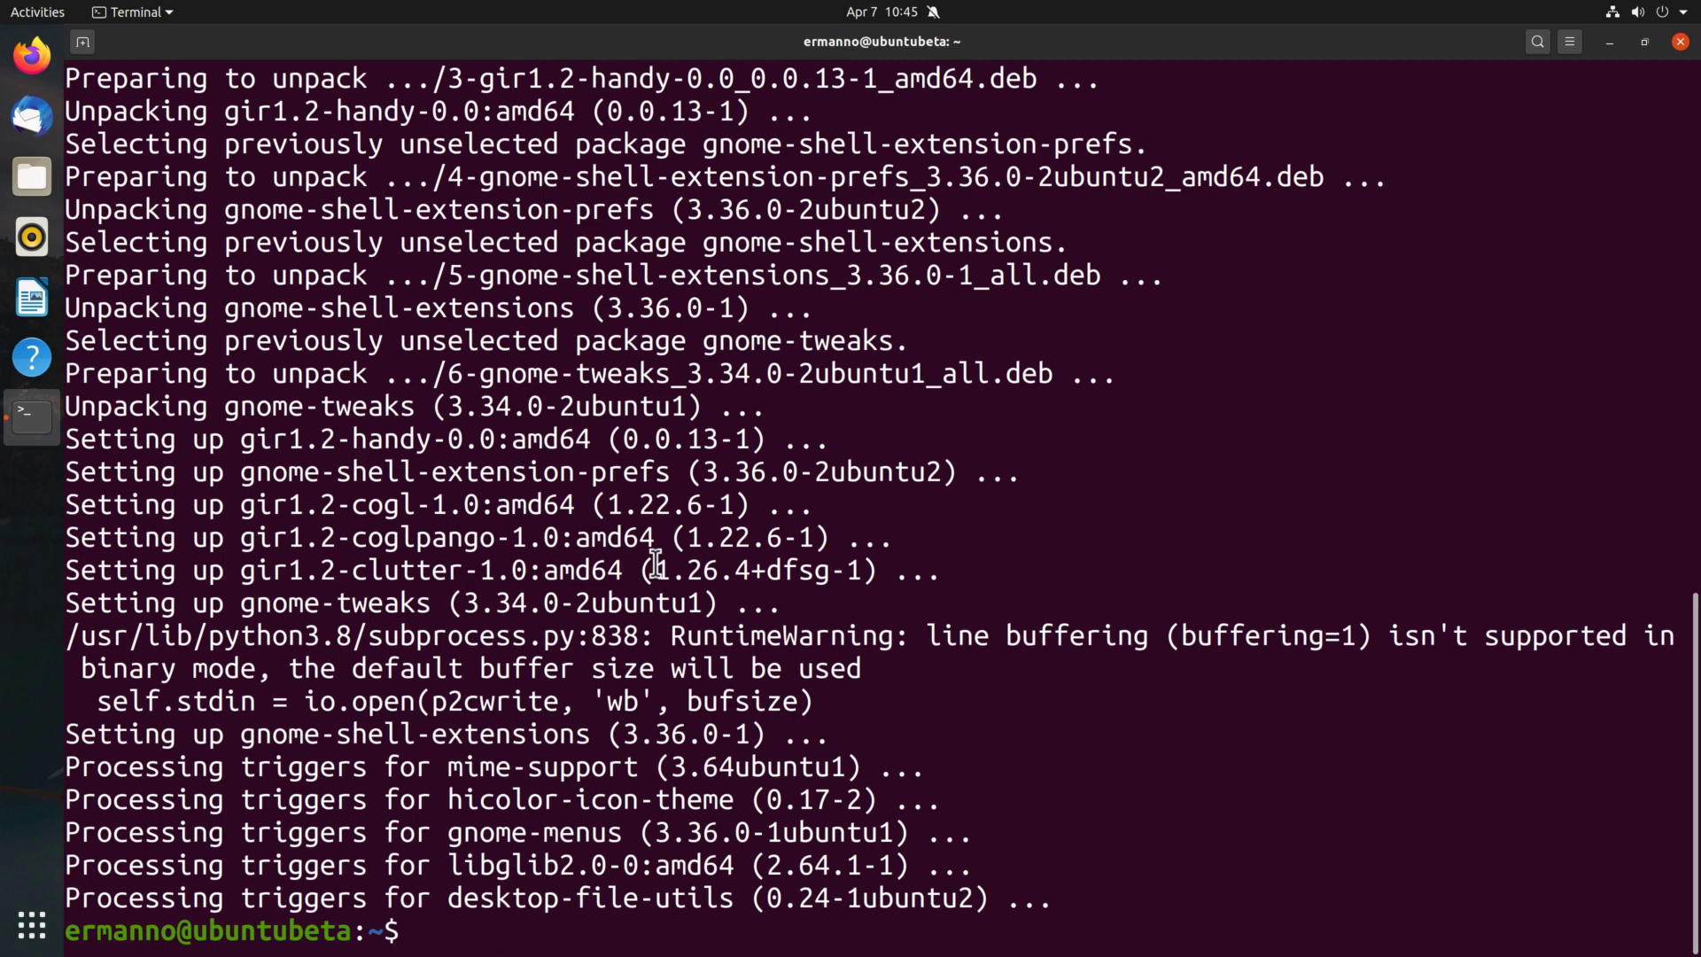
key(ctrl+l)
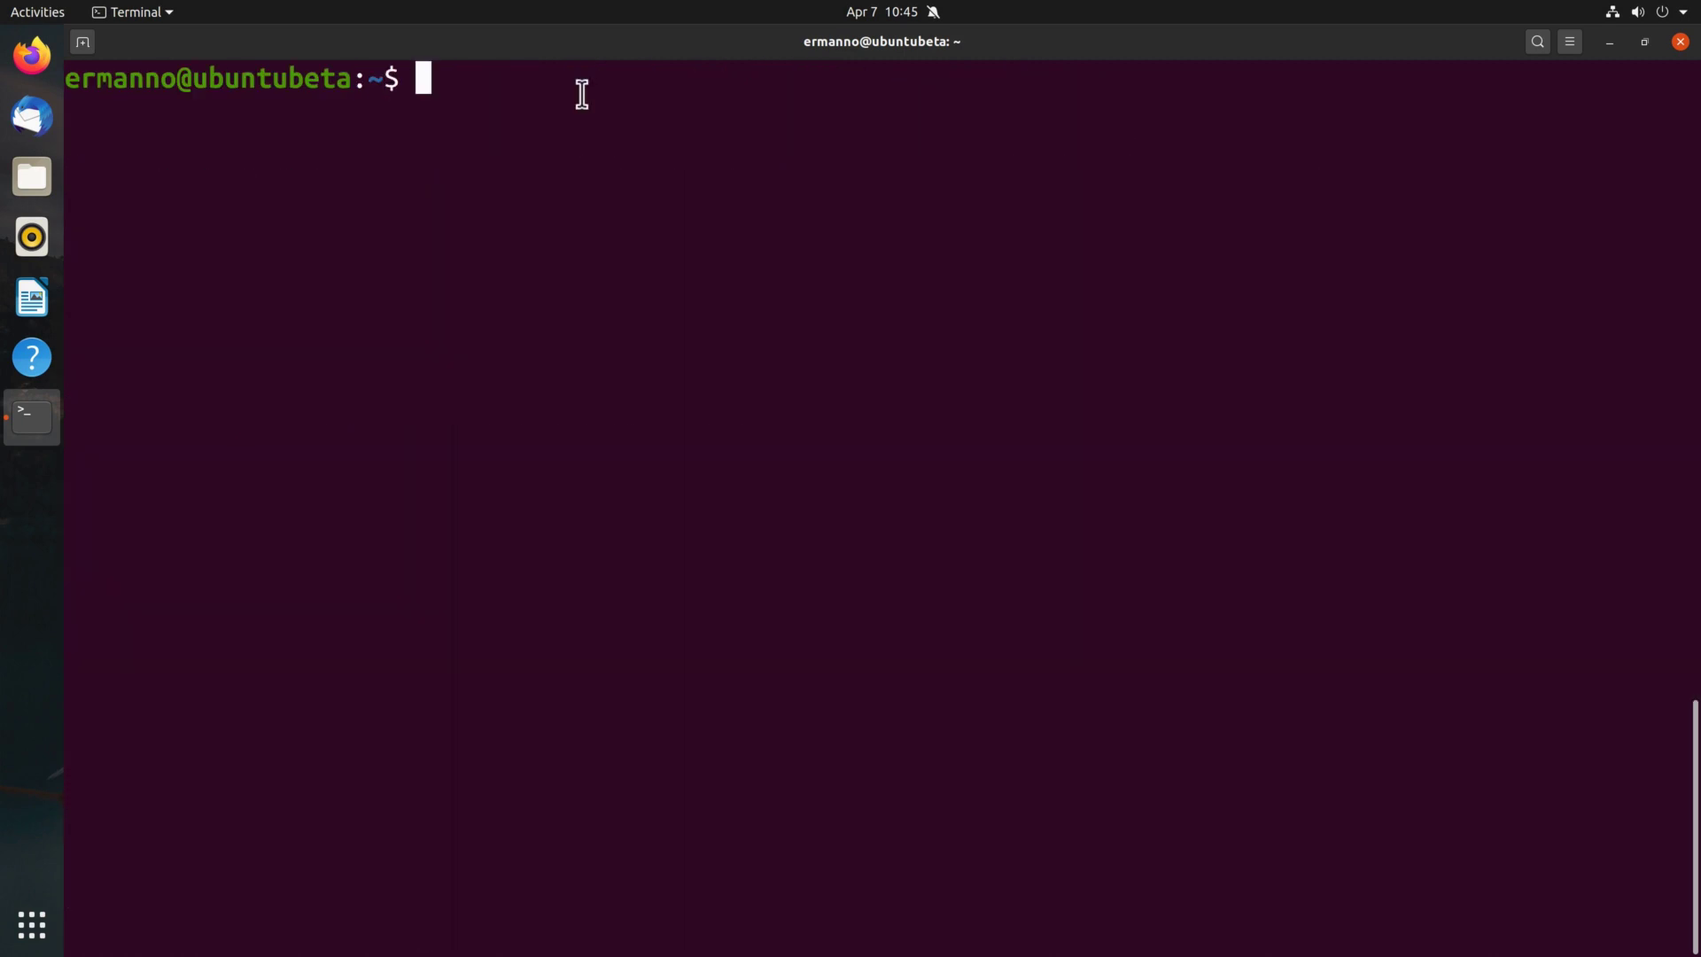
text(sudo ap)
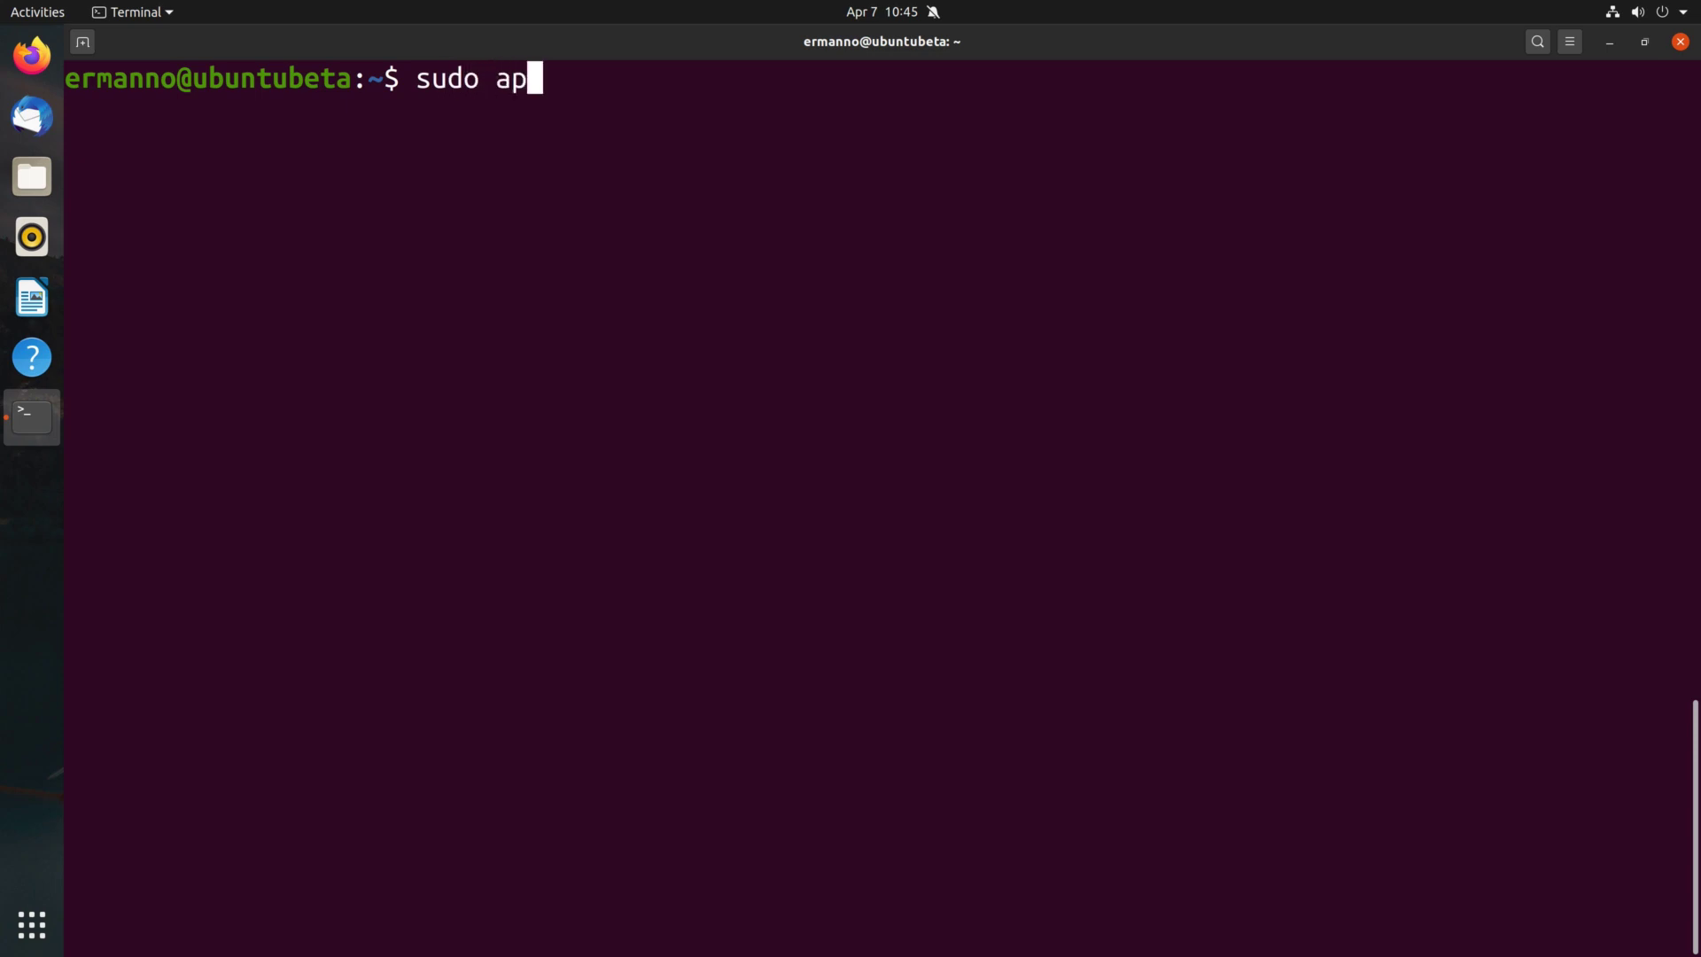
text(t-get insta)
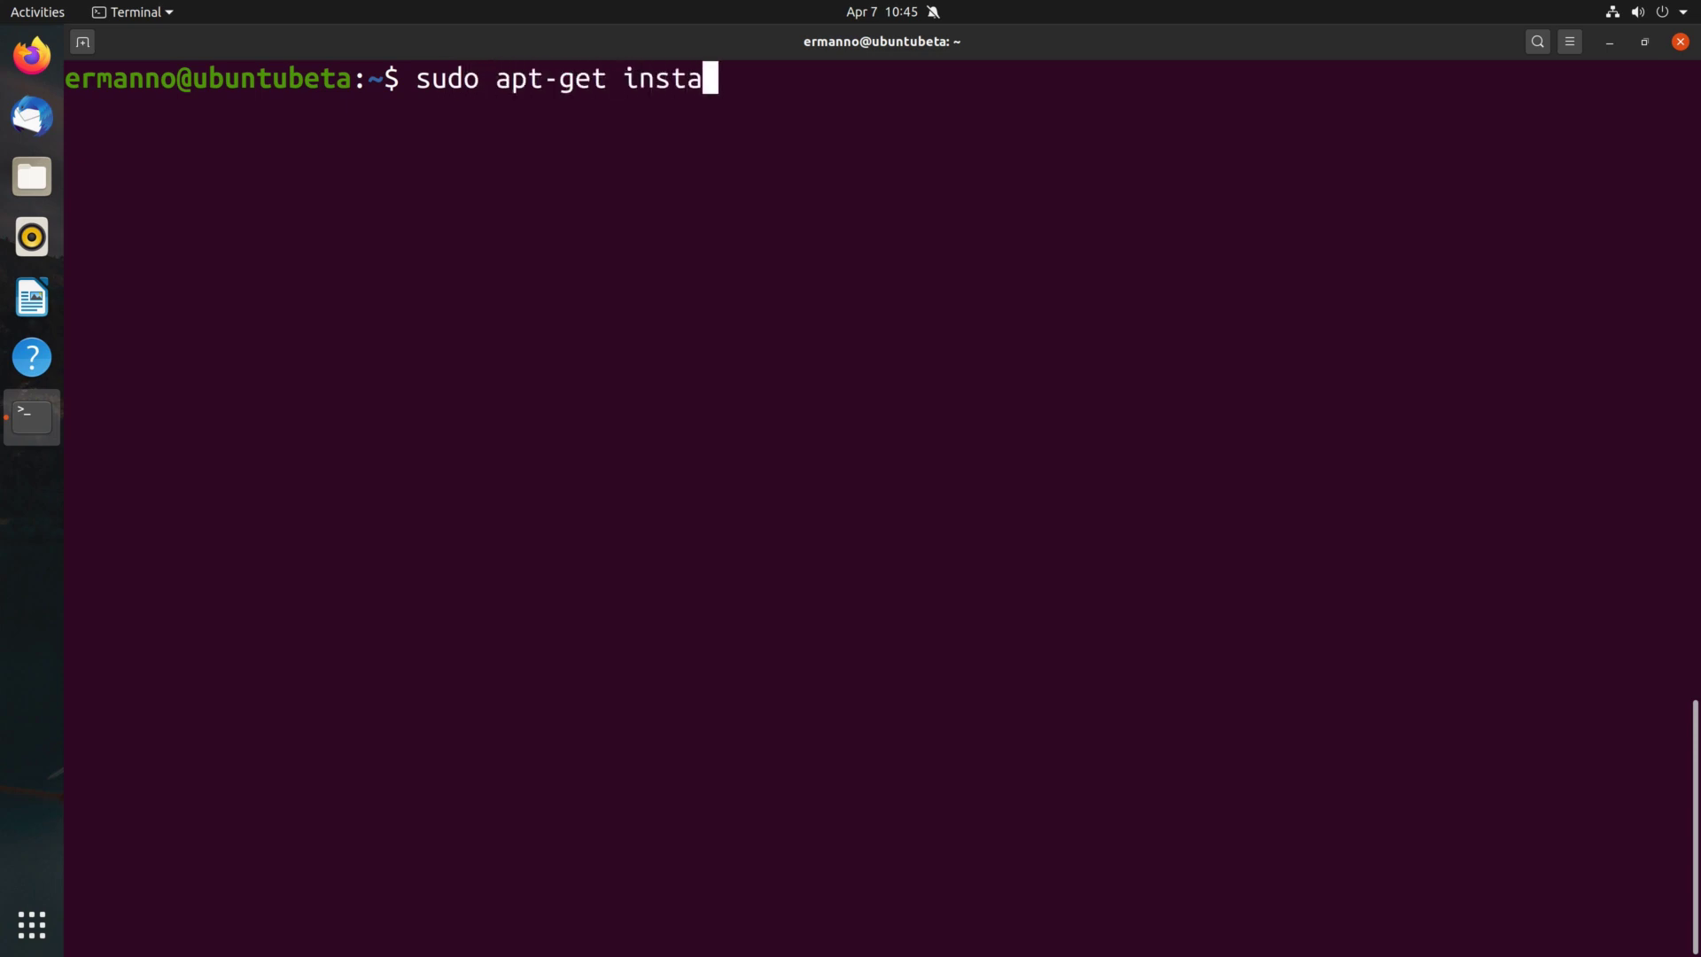
text(ll gn)
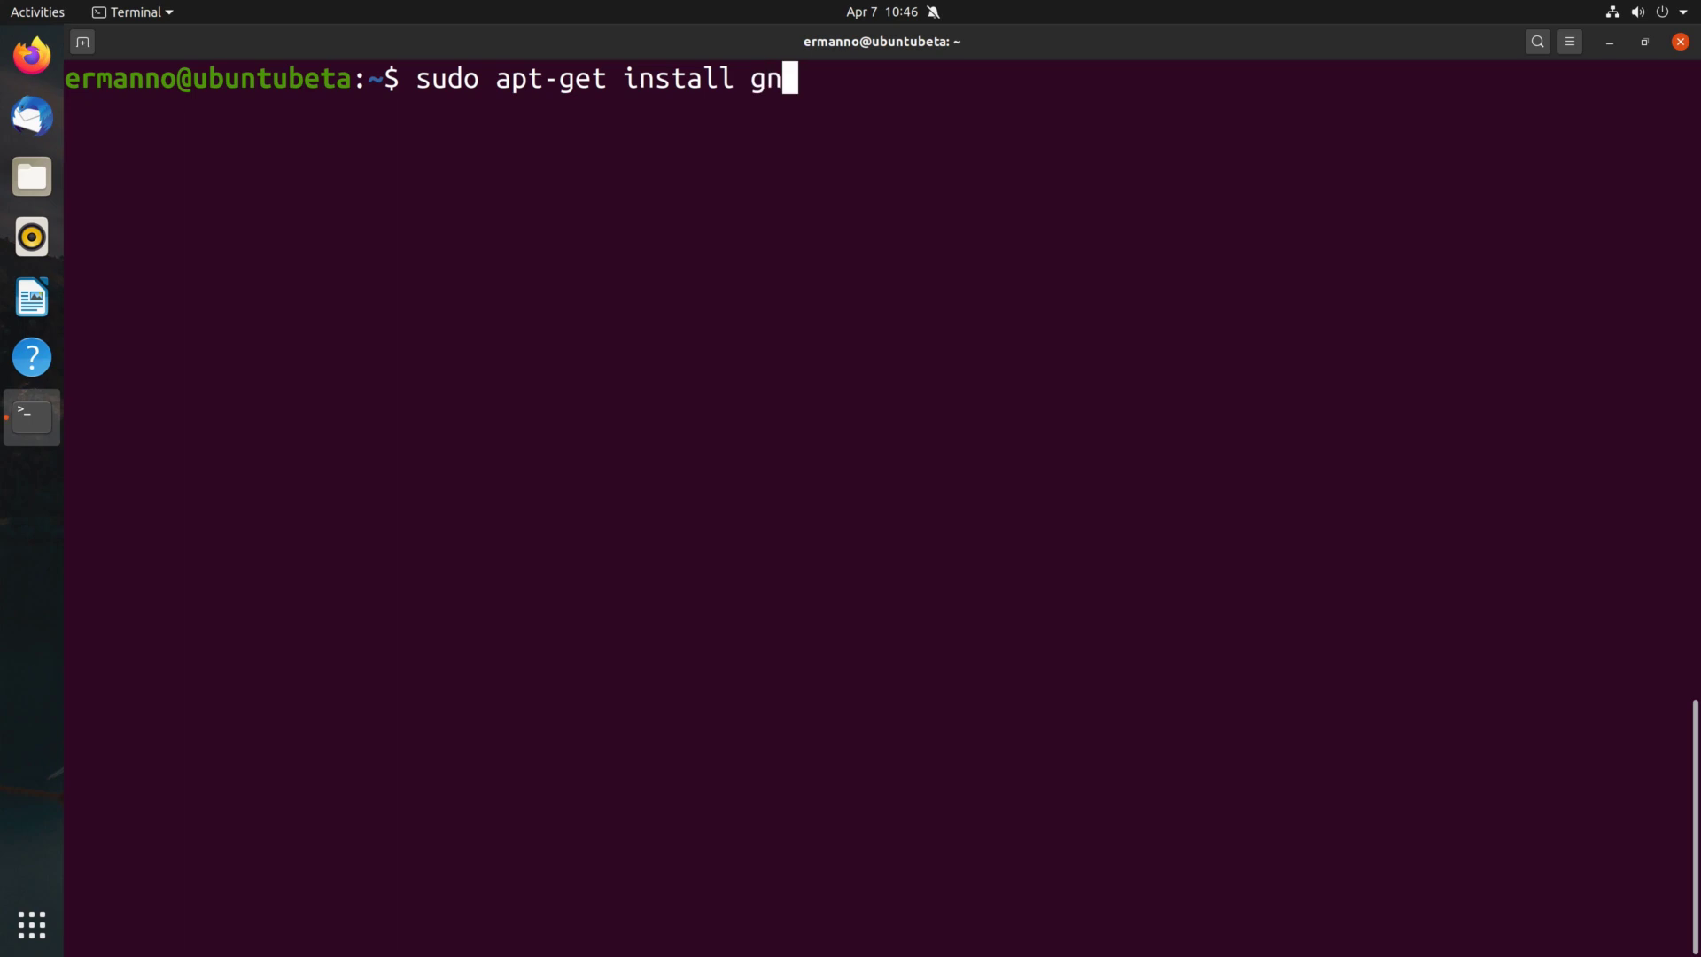
text(ome-tweak-)
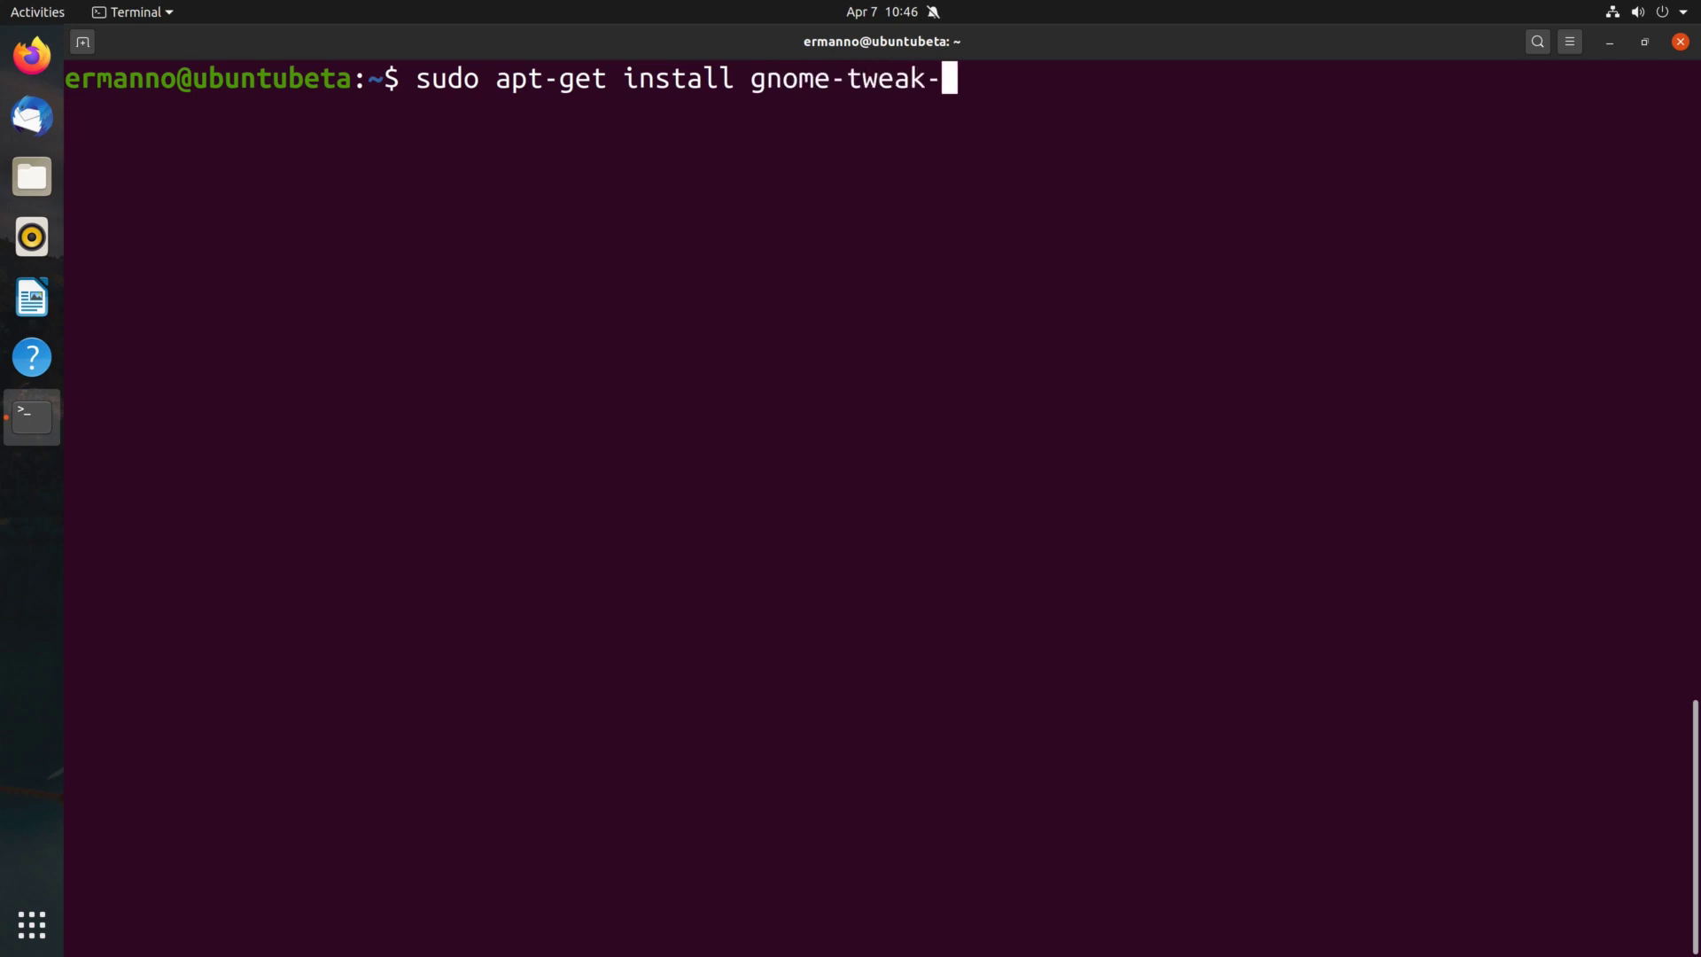
text(tool)
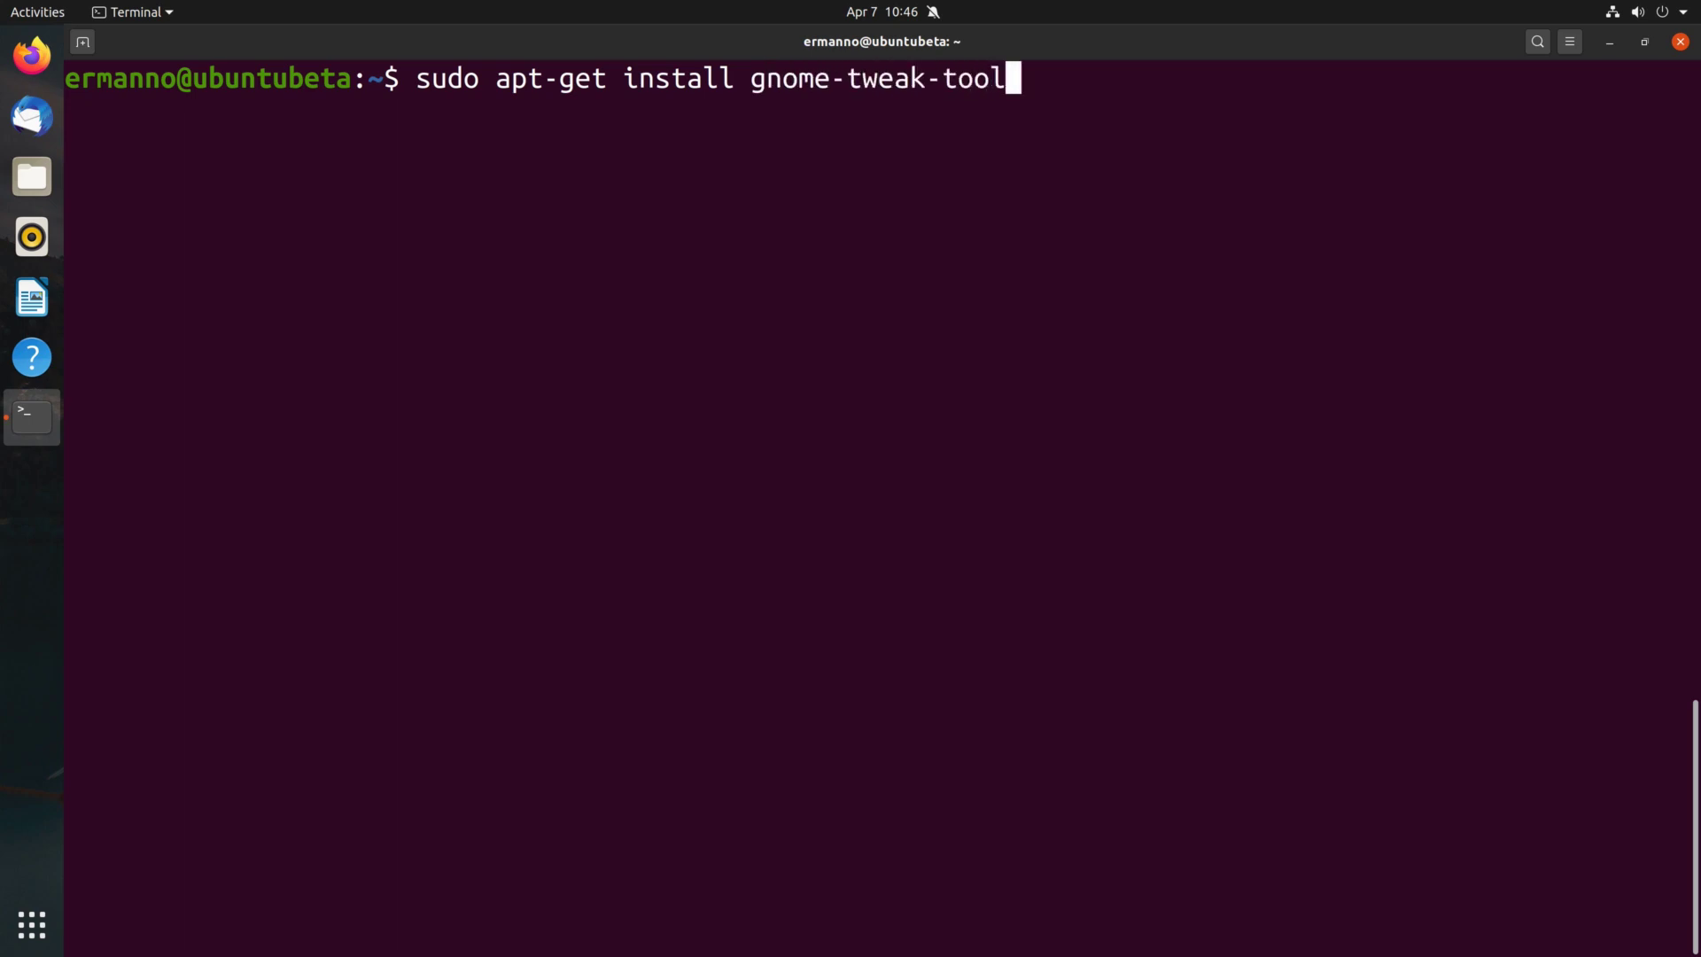
key(Return)
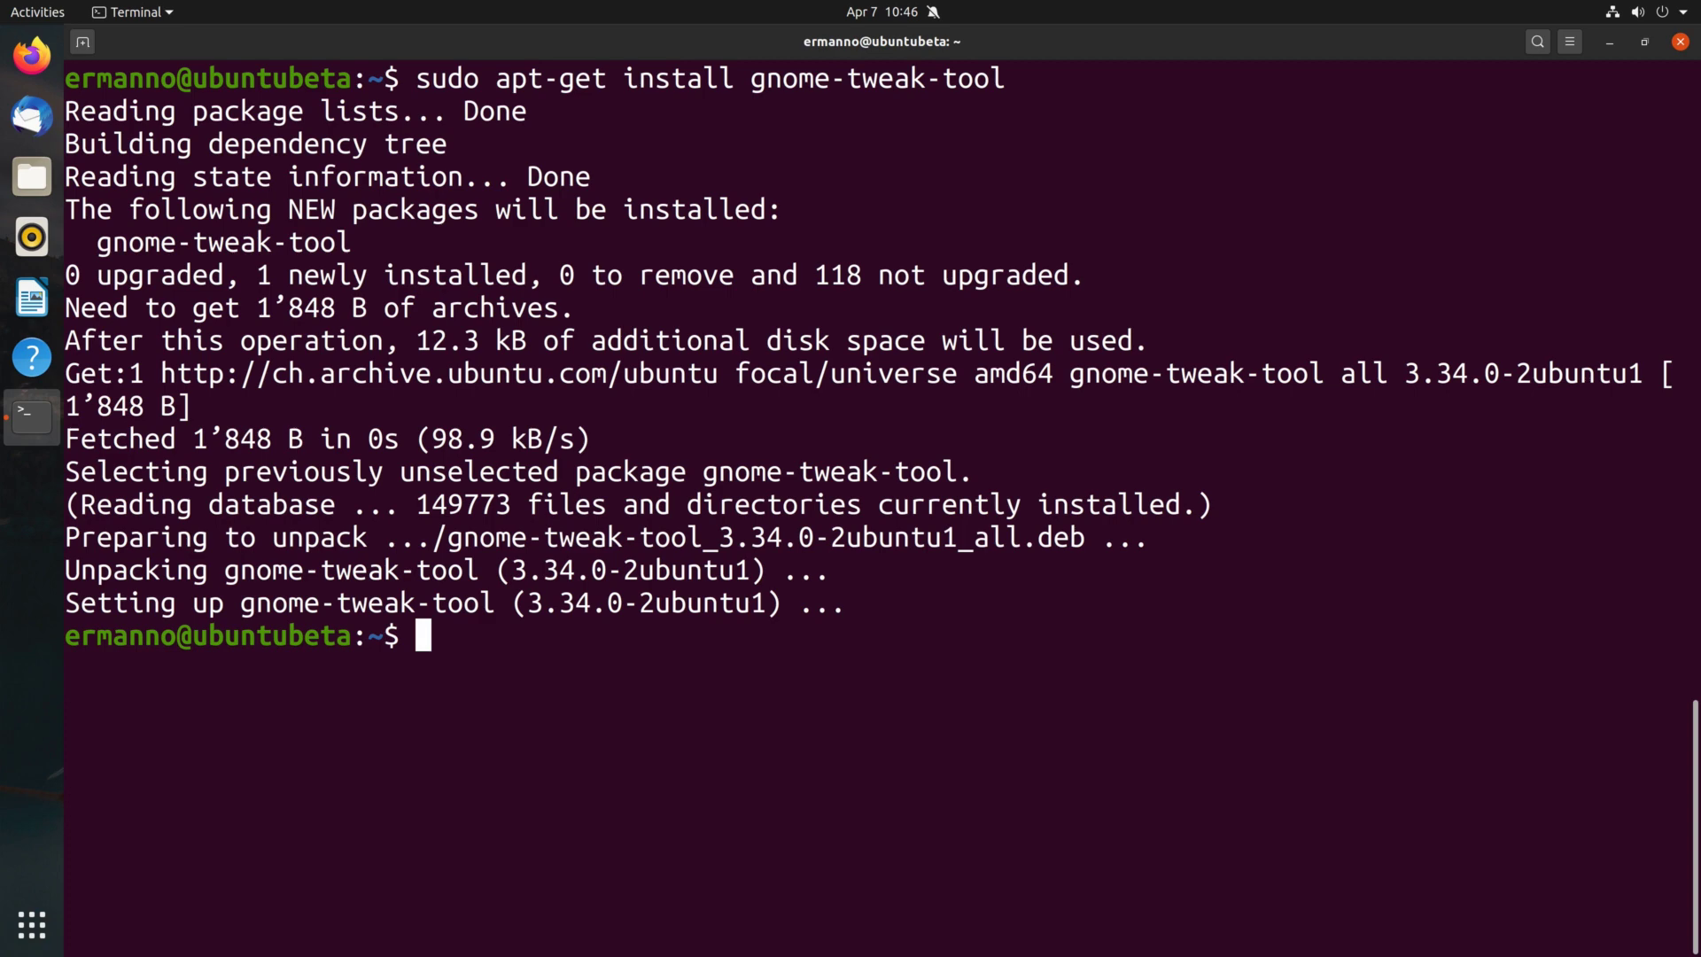
text(sud)
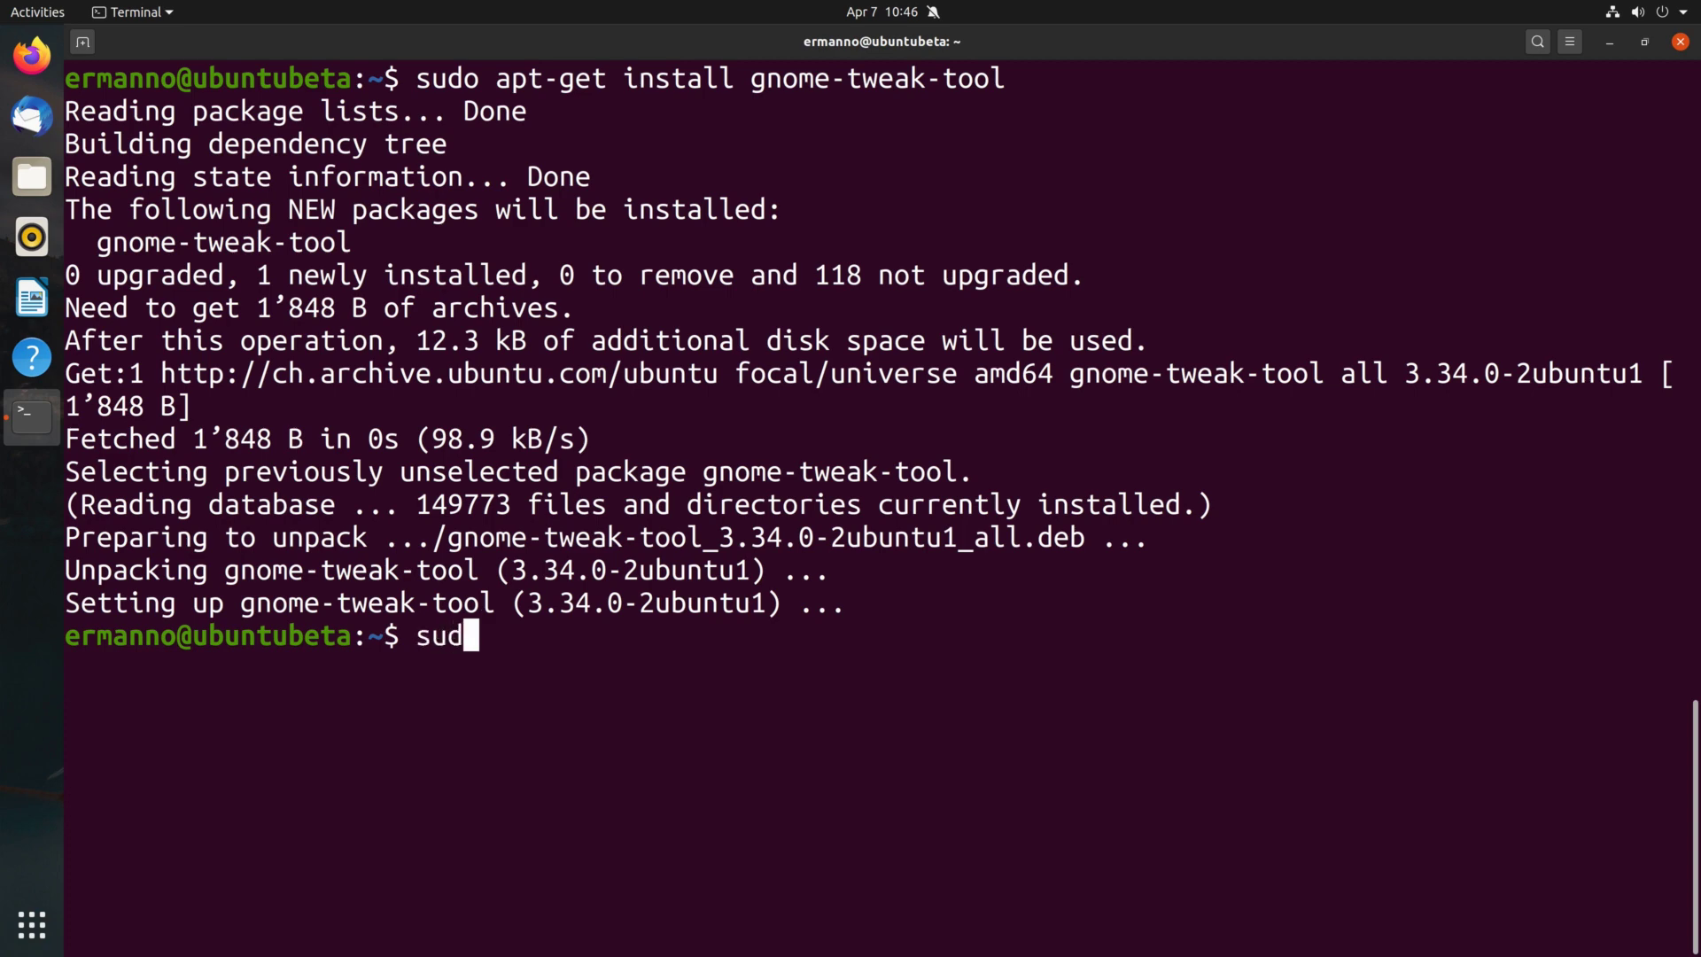
text(o apt-ad)
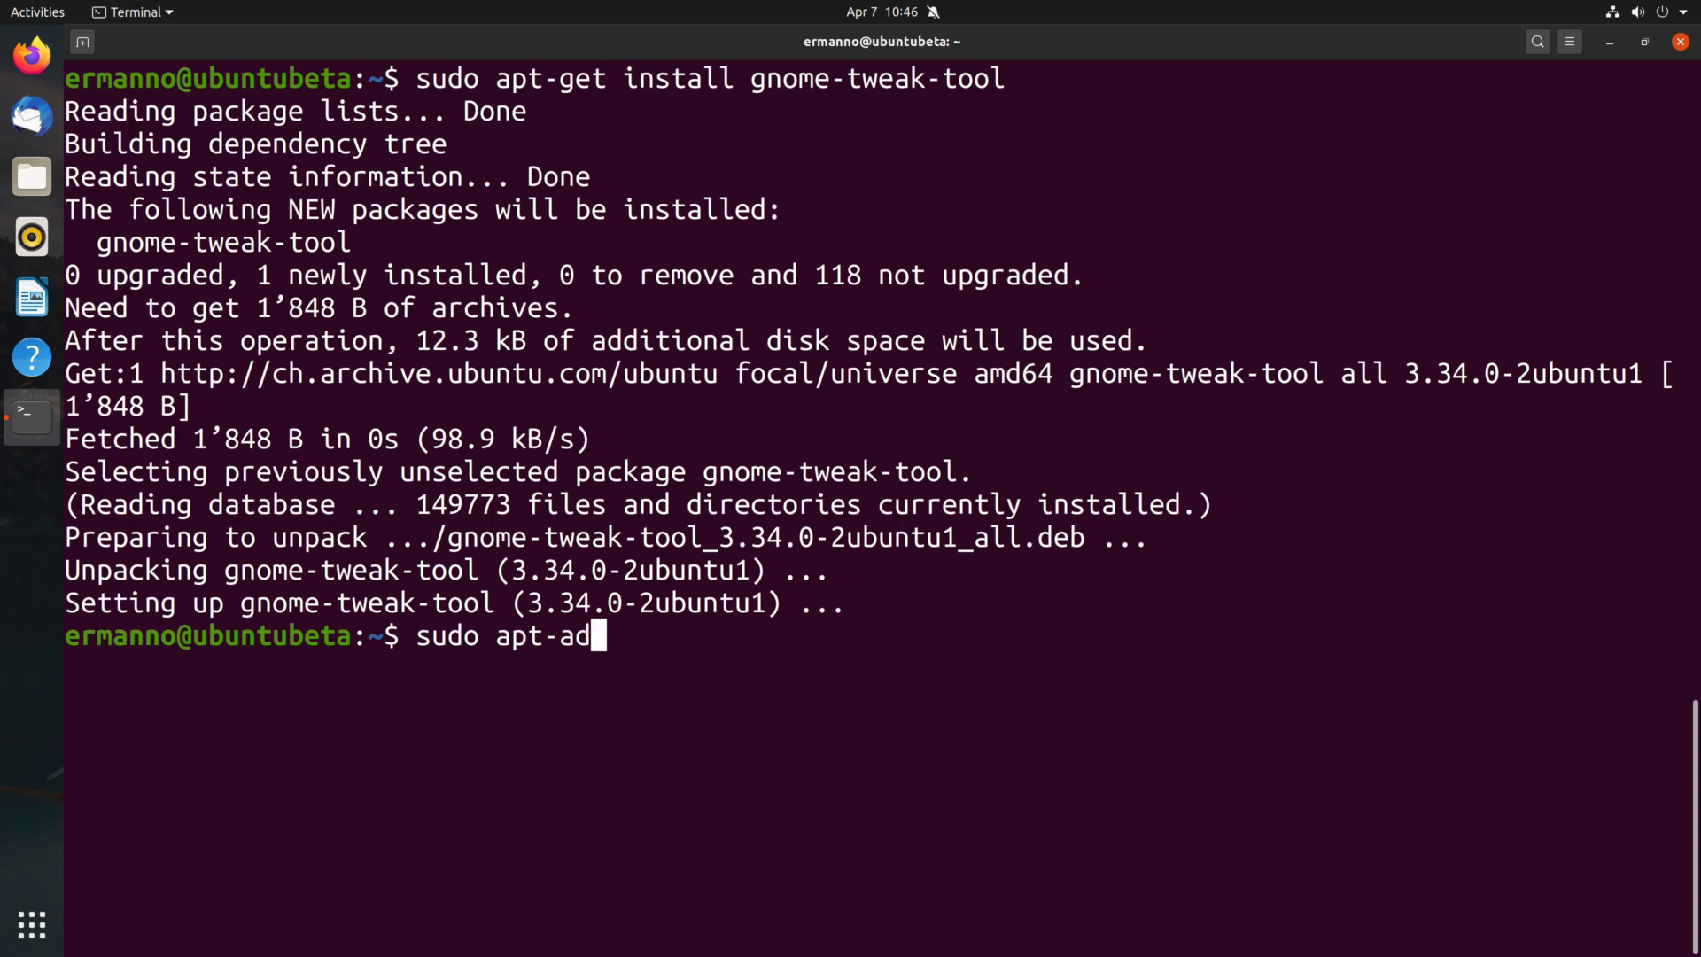
text(d-repository)
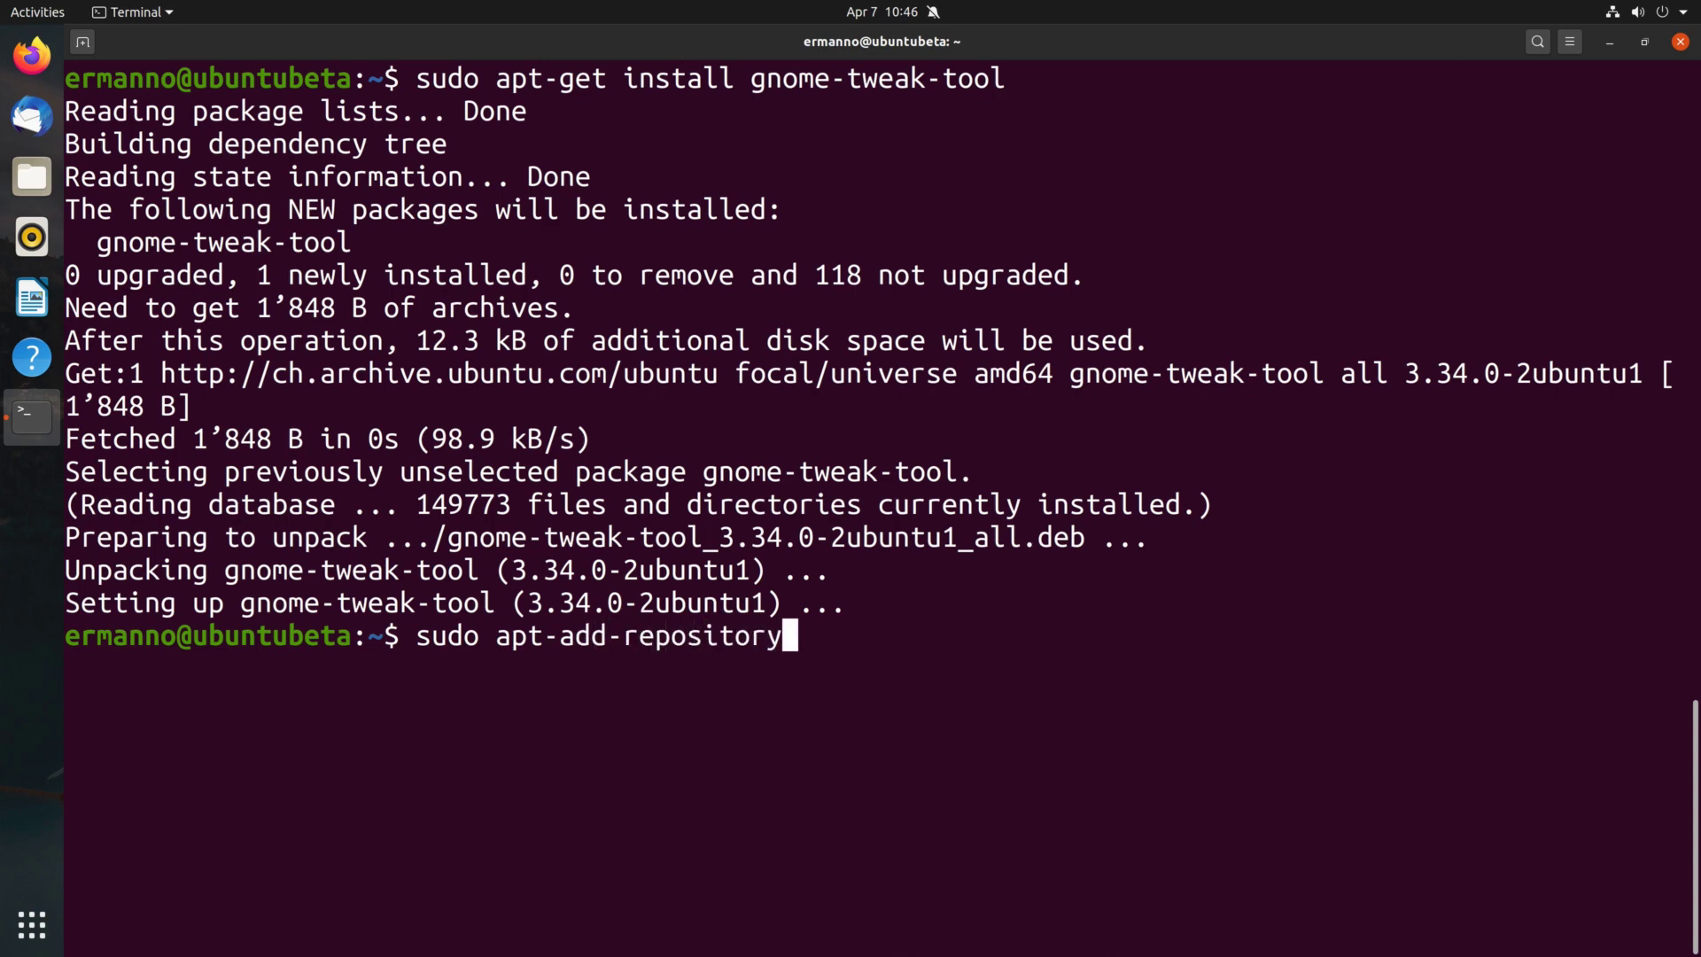
text( universe)
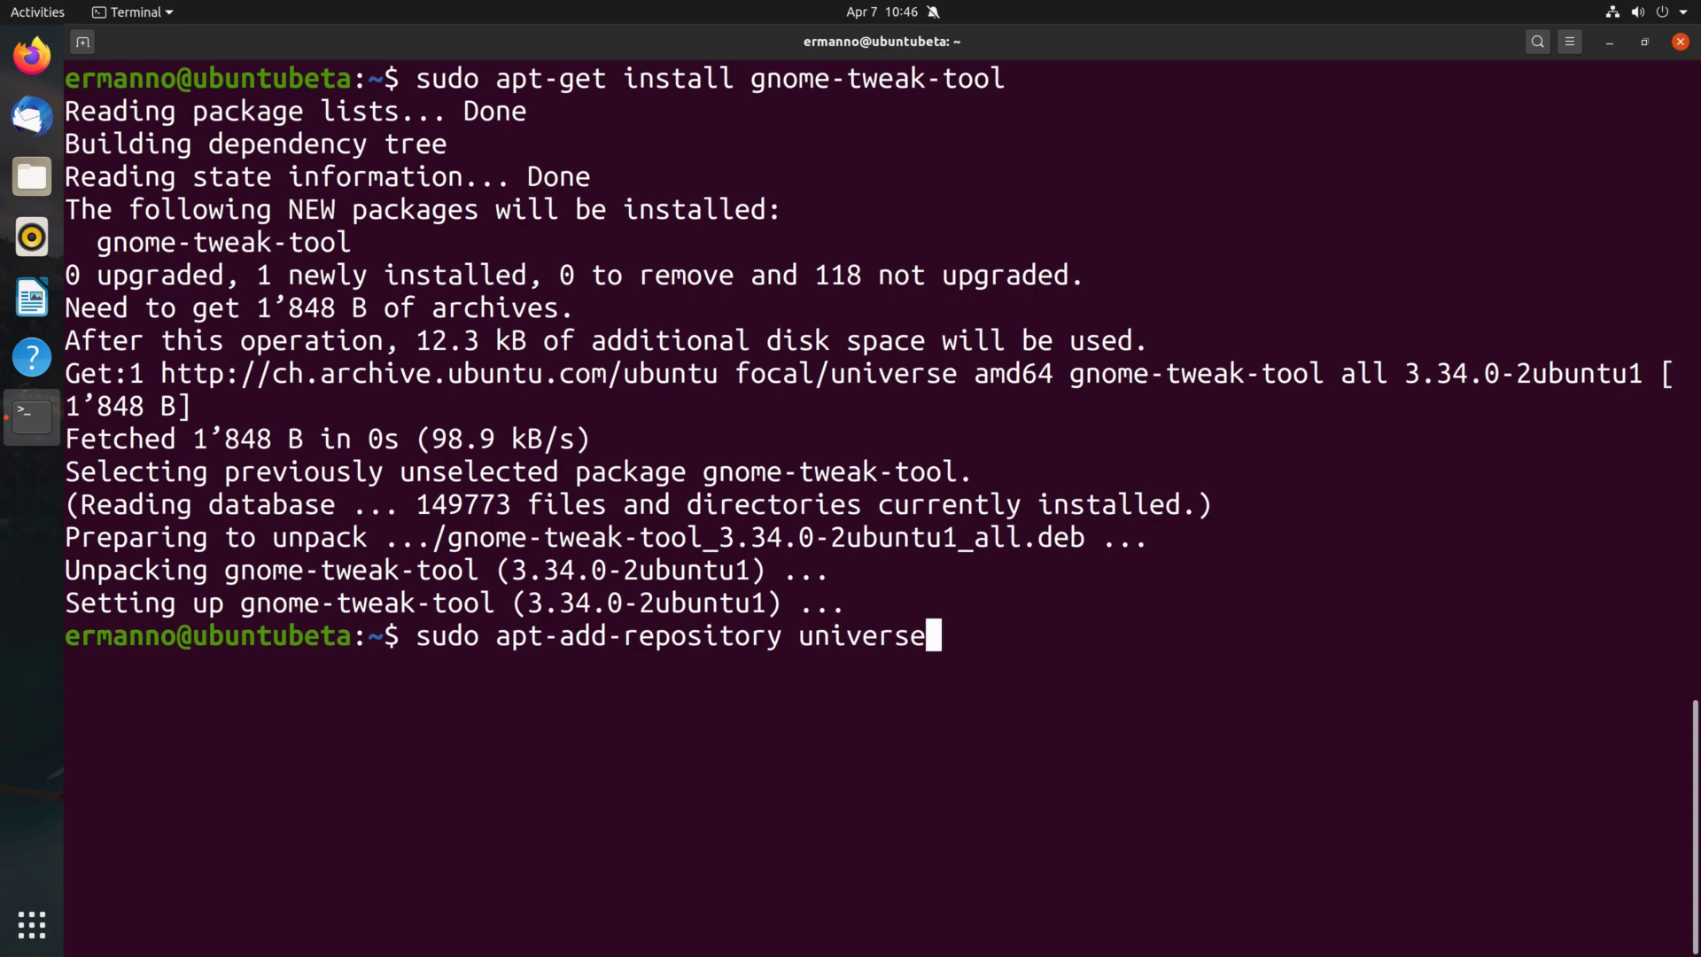
click(1680, 41)
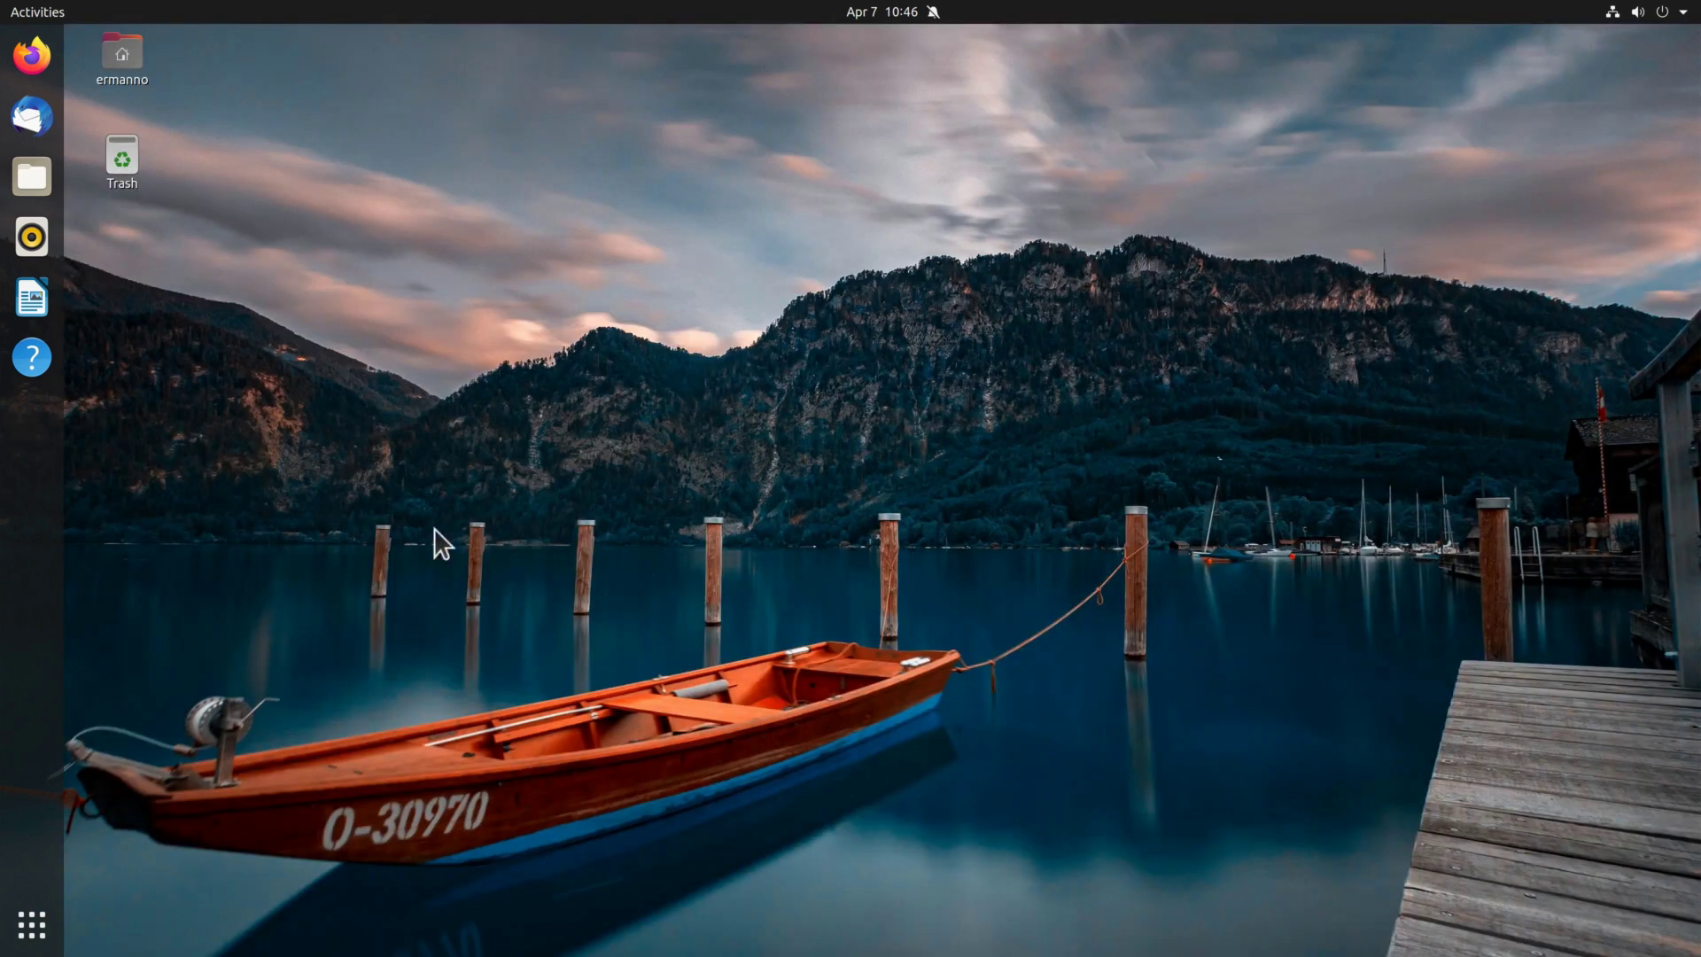
key(super+a)
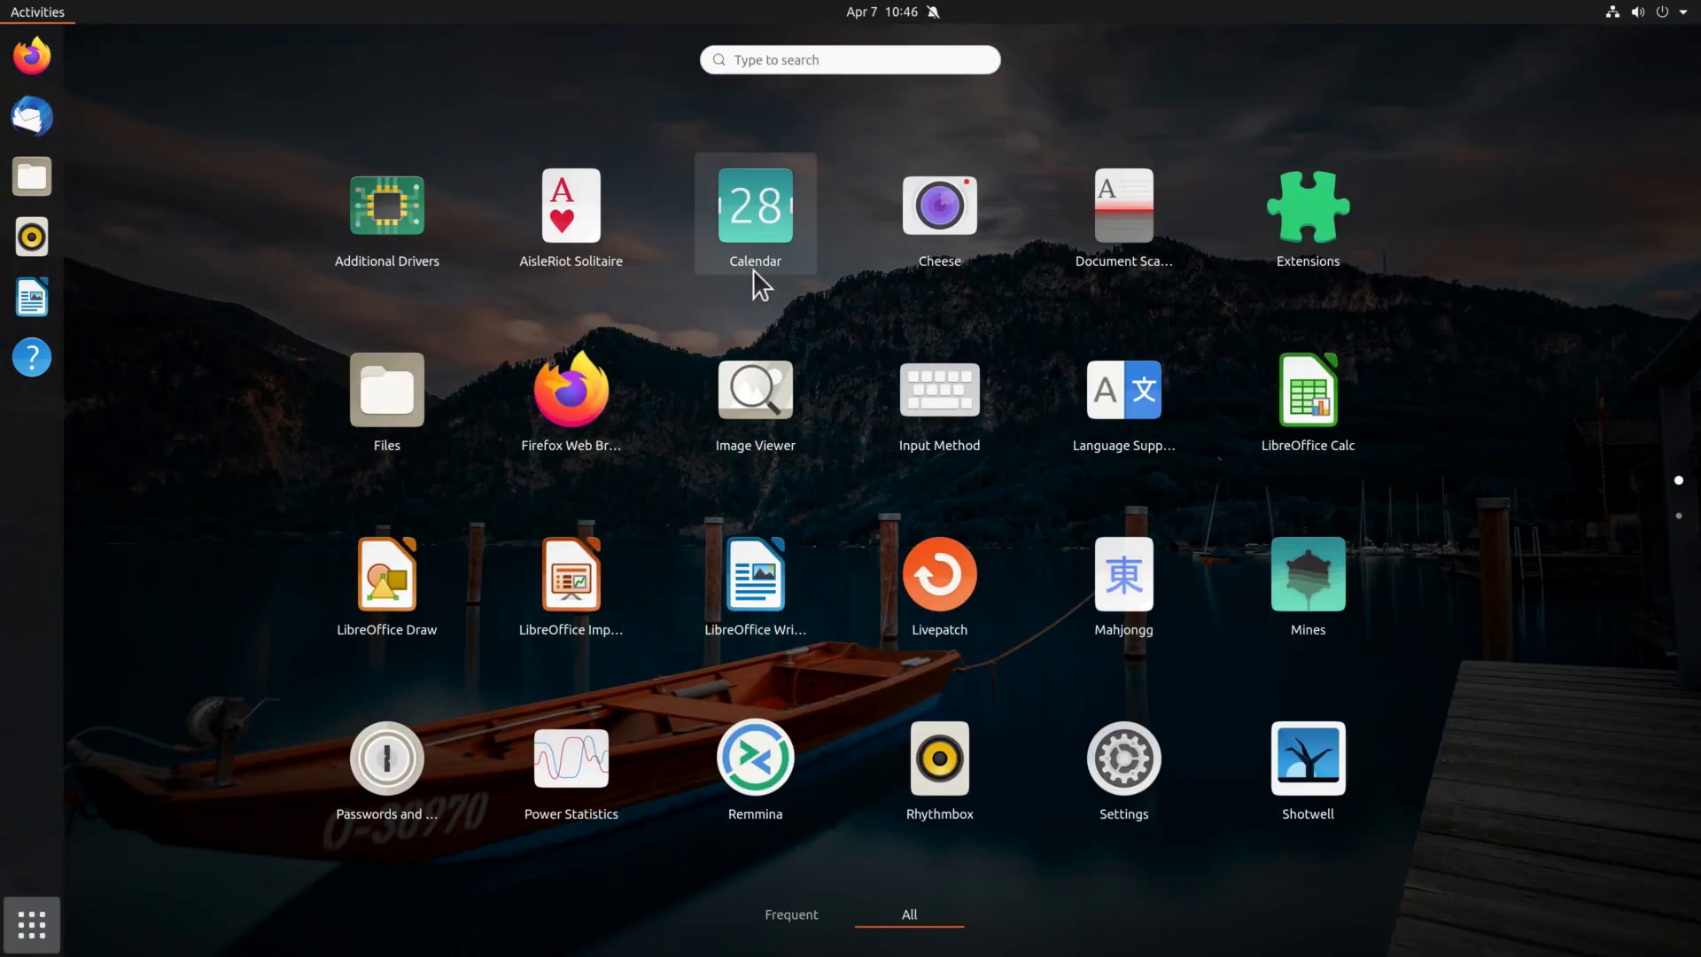
text(twea)
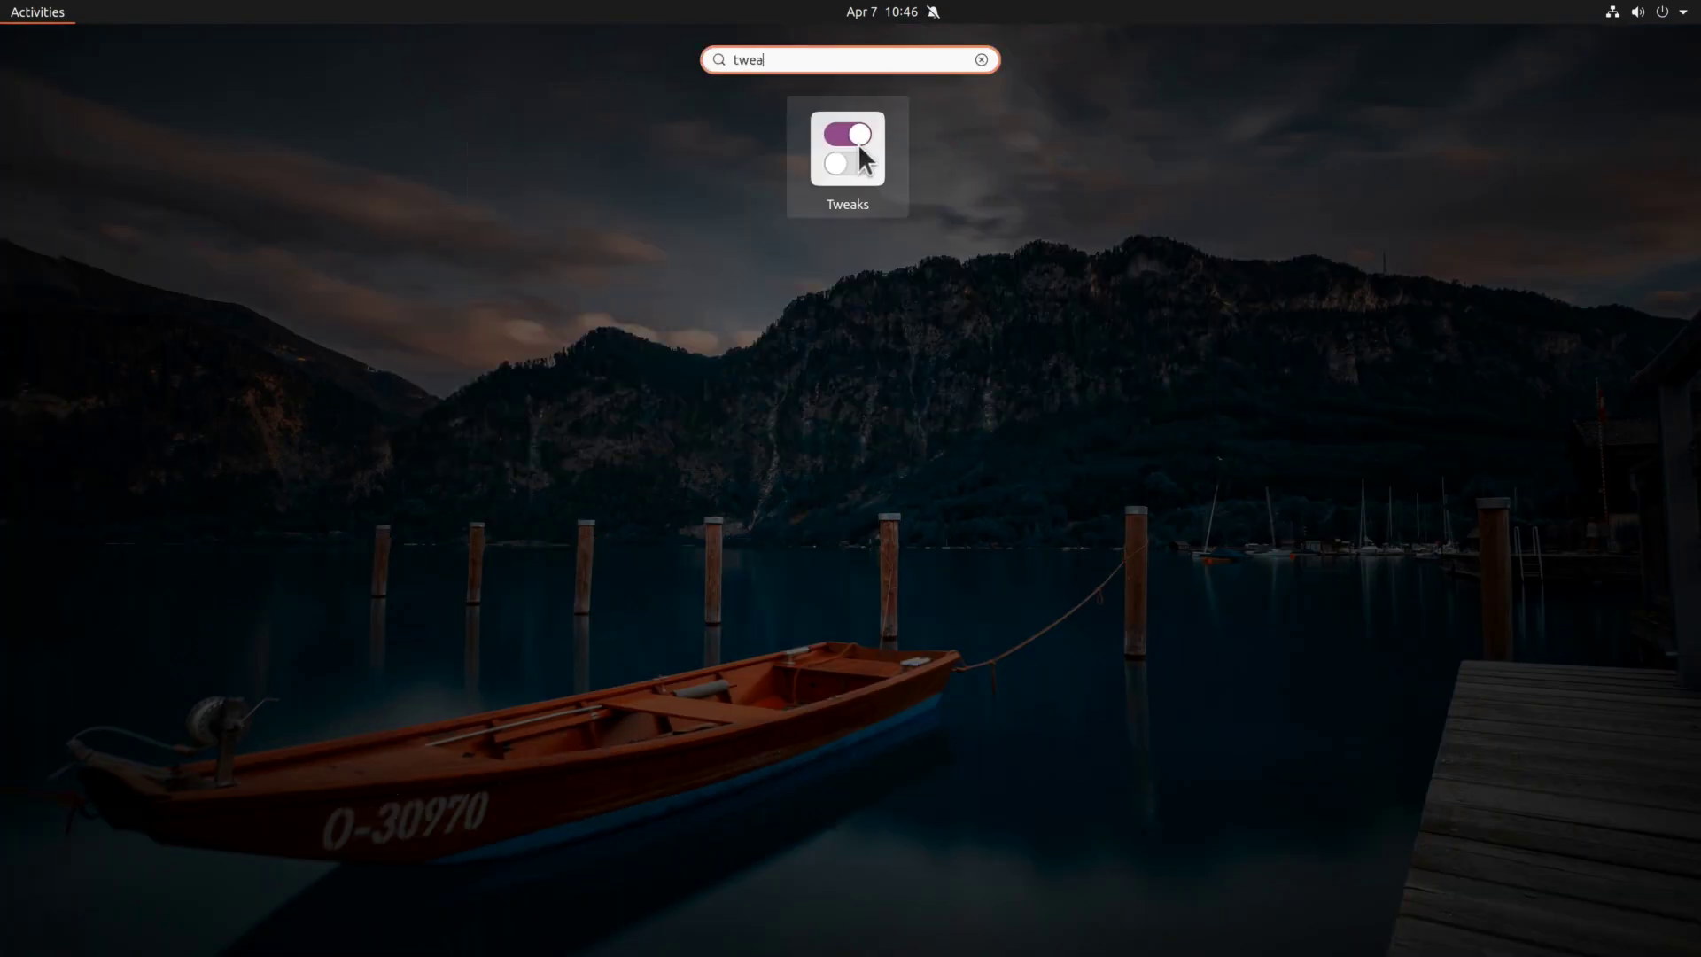
click(843, 158)
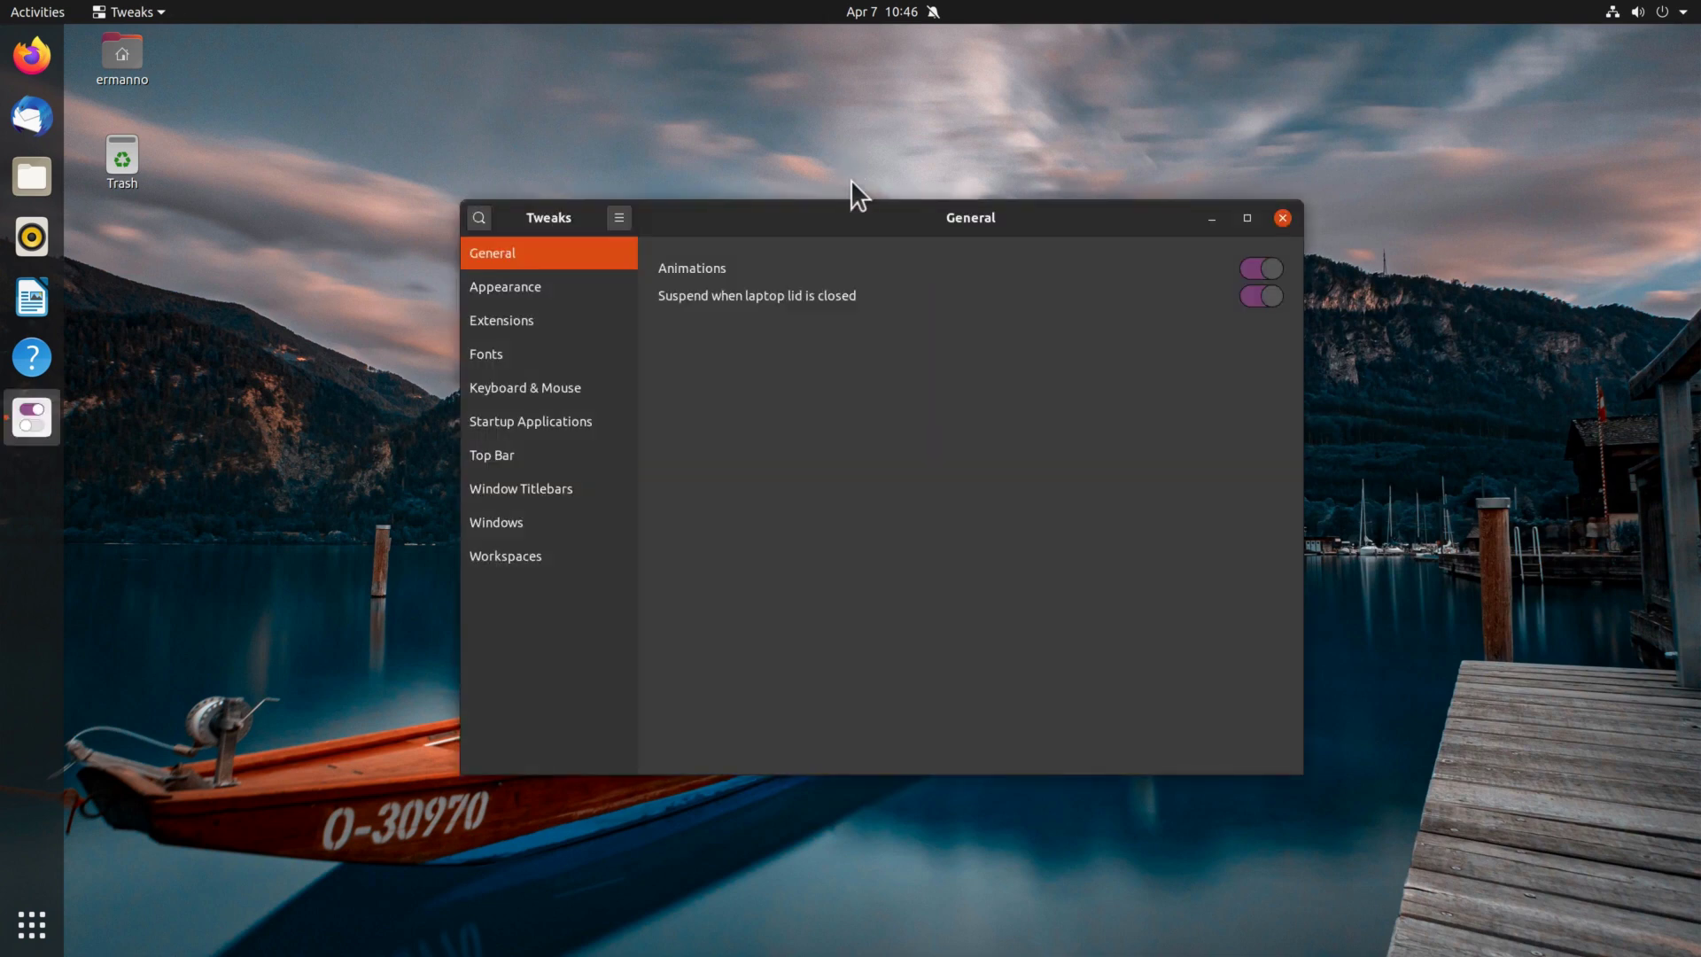
click(525, 321)
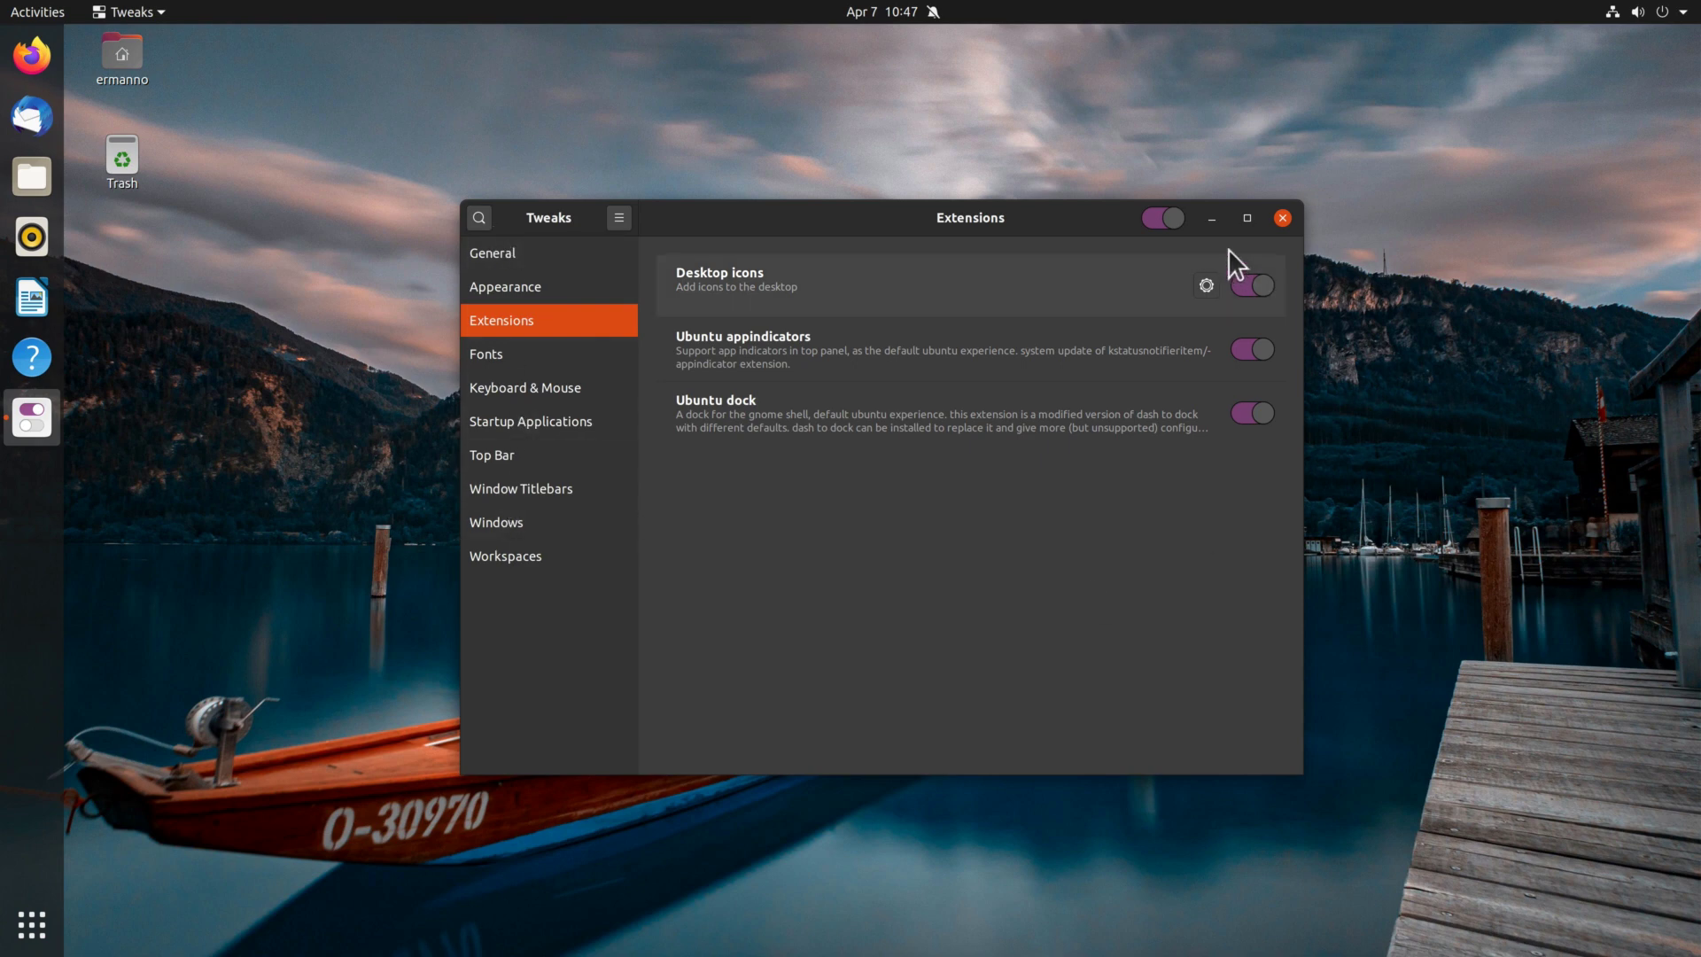
click(1282, 217)
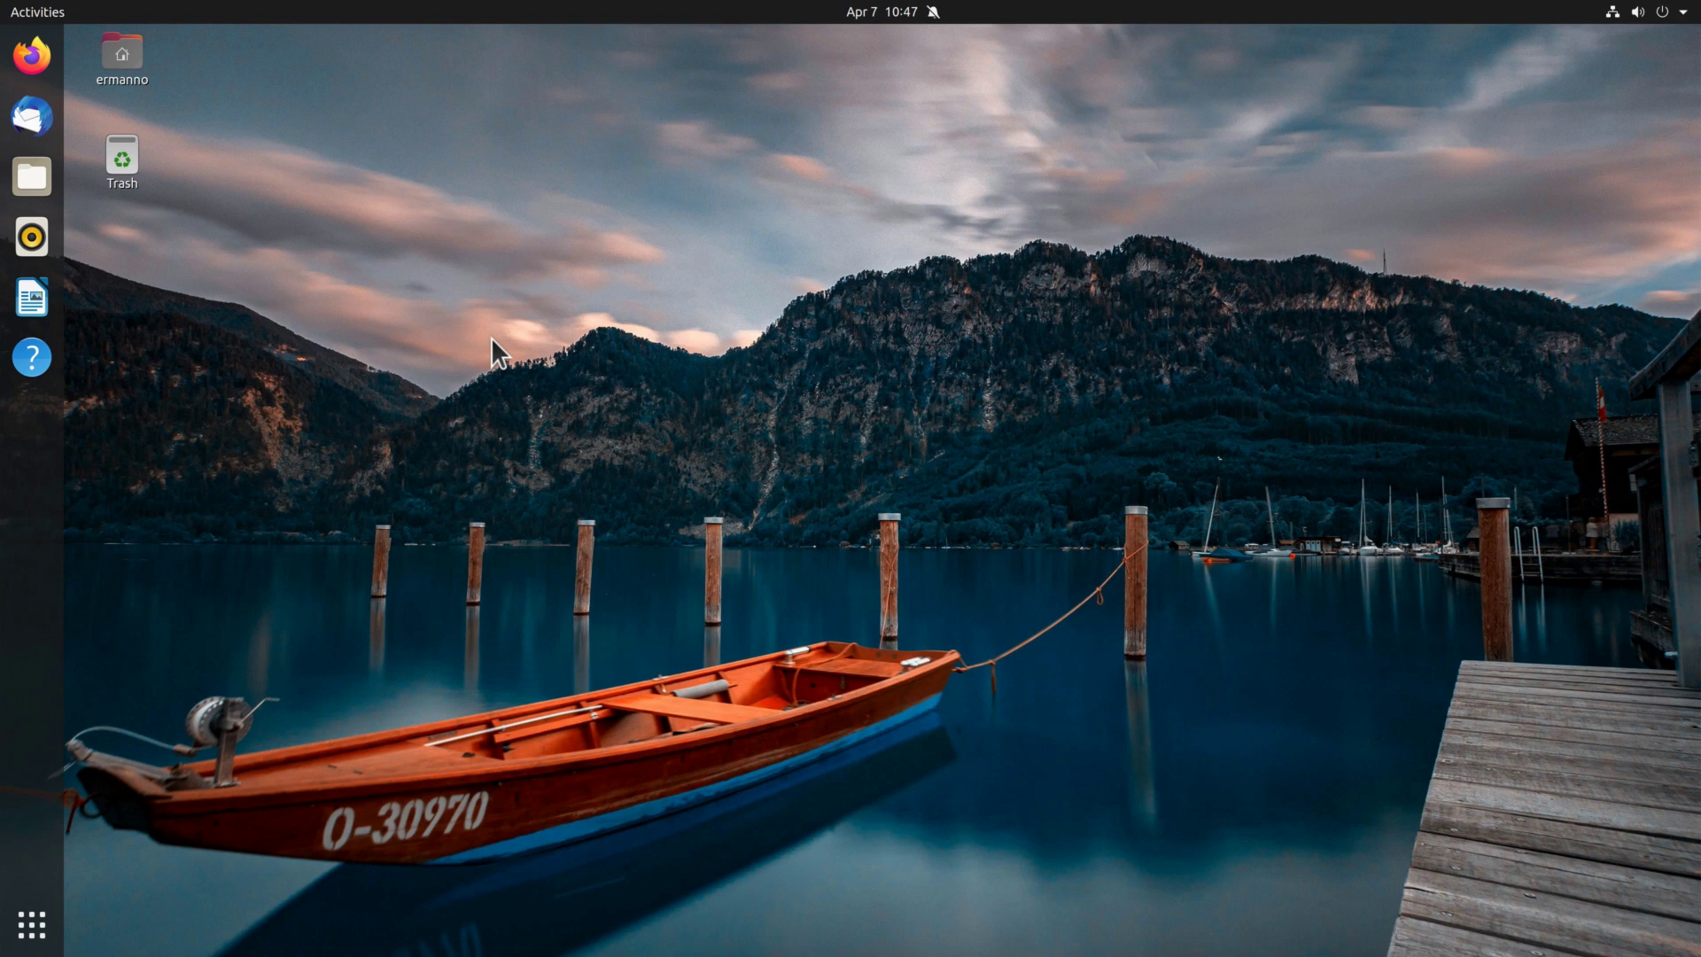